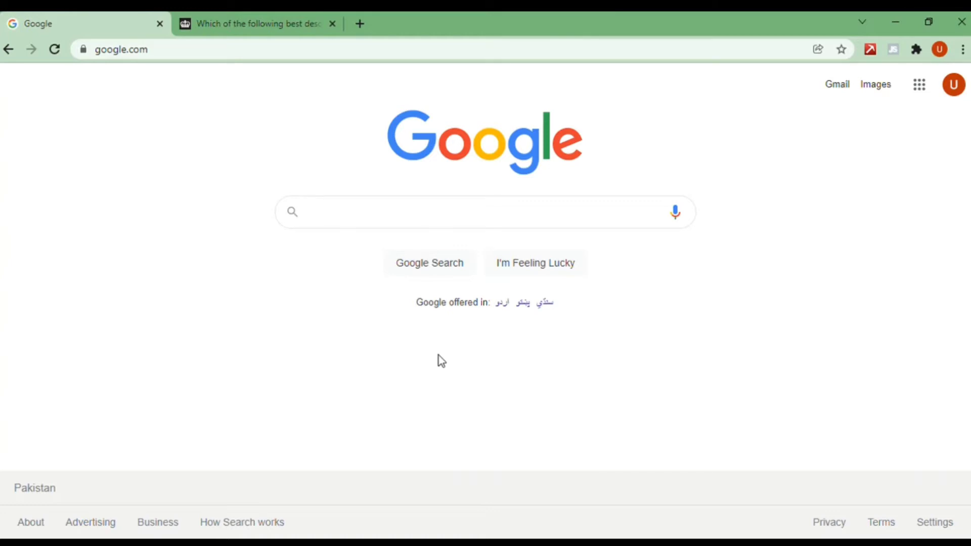
Step: Search the web for "uk trade class search"
click(194, 58)
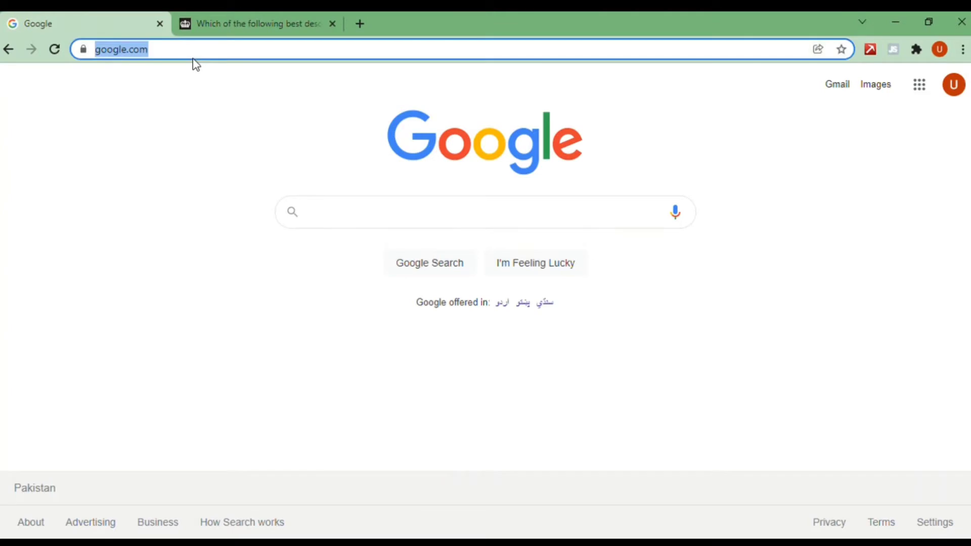
text(uk trade cl)
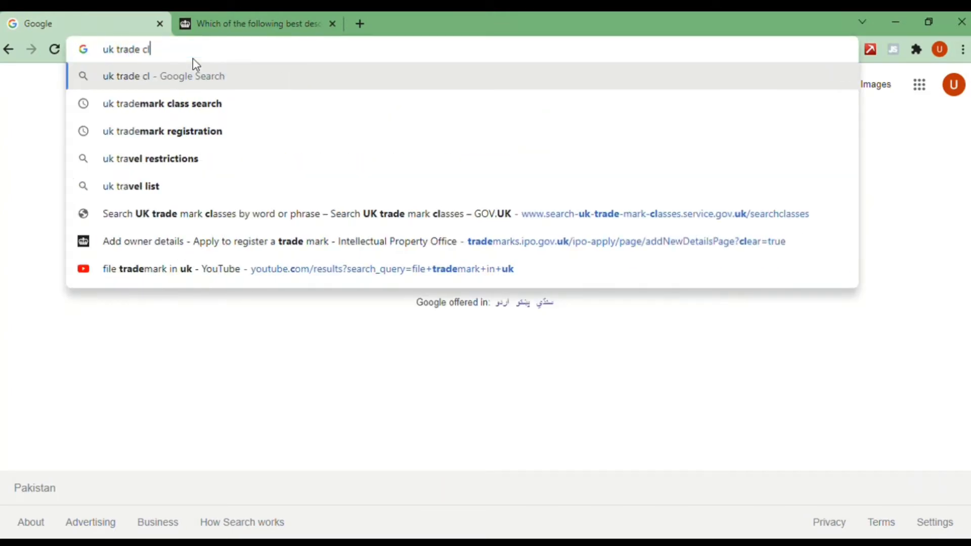
text(ass sea)
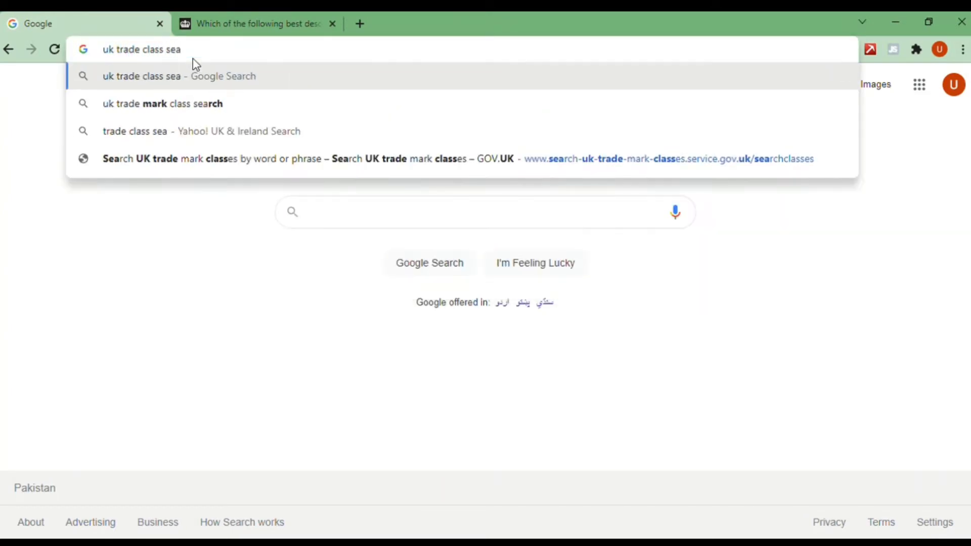
text(rch)
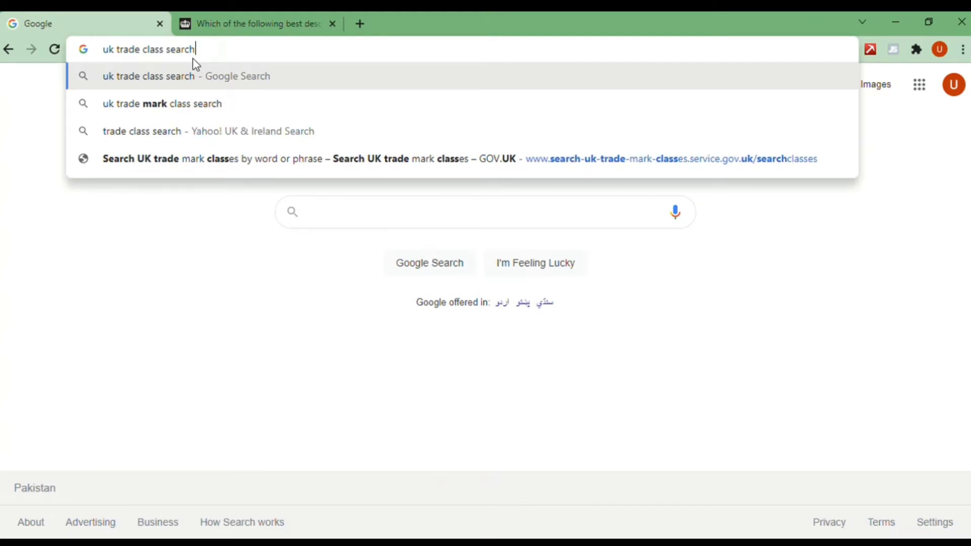
key(Return)
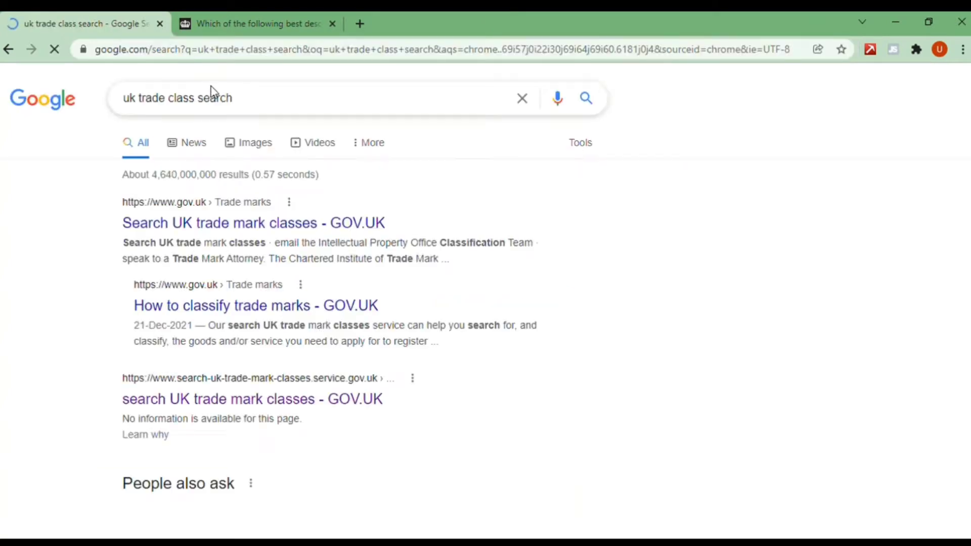
Step: Open the "search UK trade mark classes - GOV.UK" result from search-uk-trade-mark-classes.service.gov.uk in a new tab and bring up its search form
scroll(303, 200, down, 1)
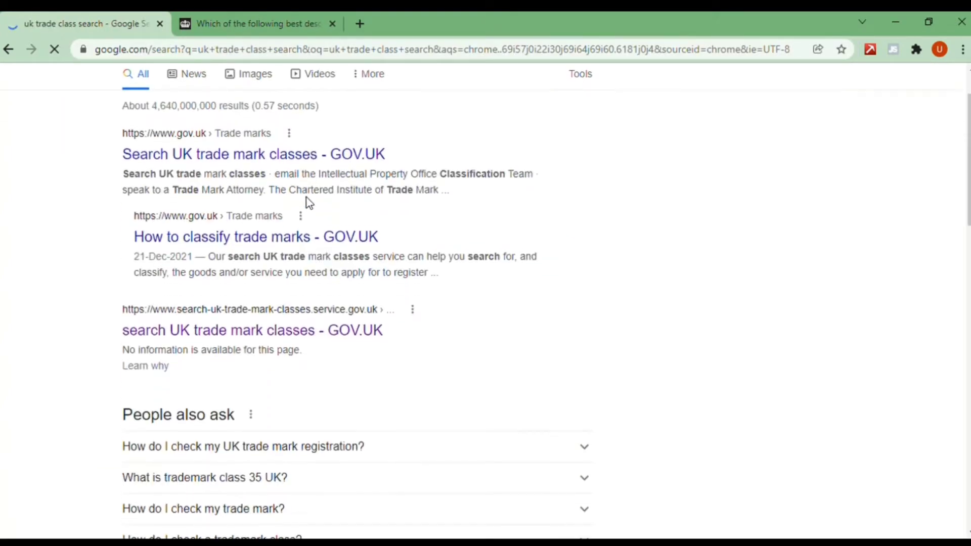
middle_click(155, 334)
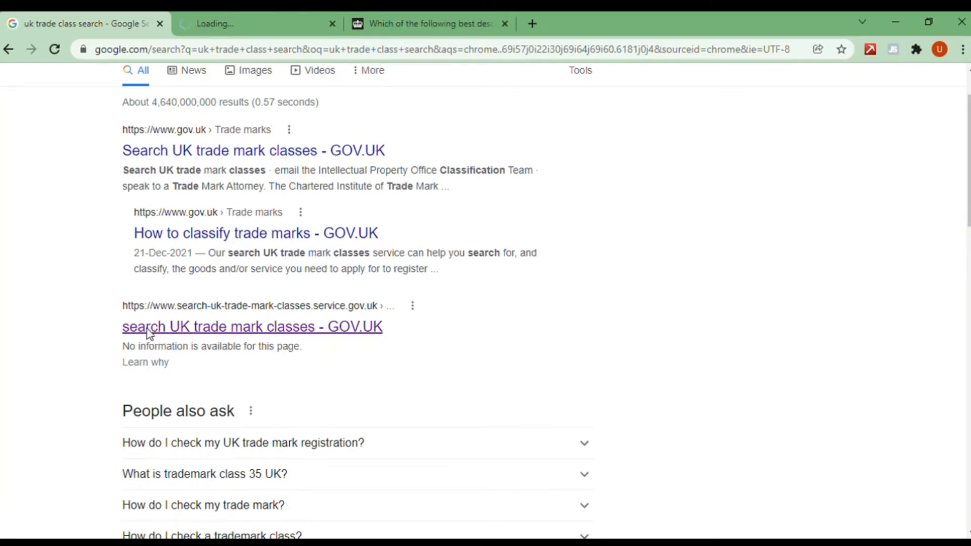
click(230, 23)
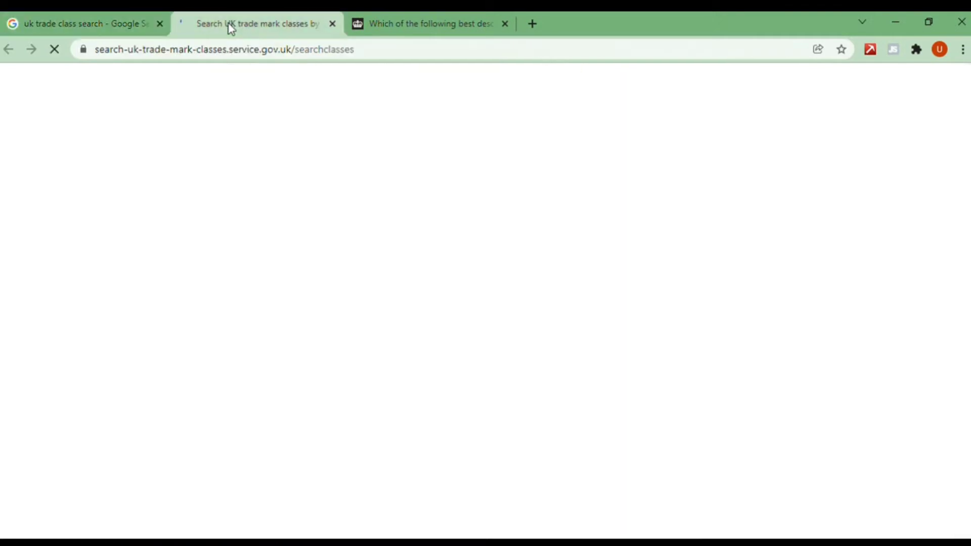
scroll(595, 247, down, 3)
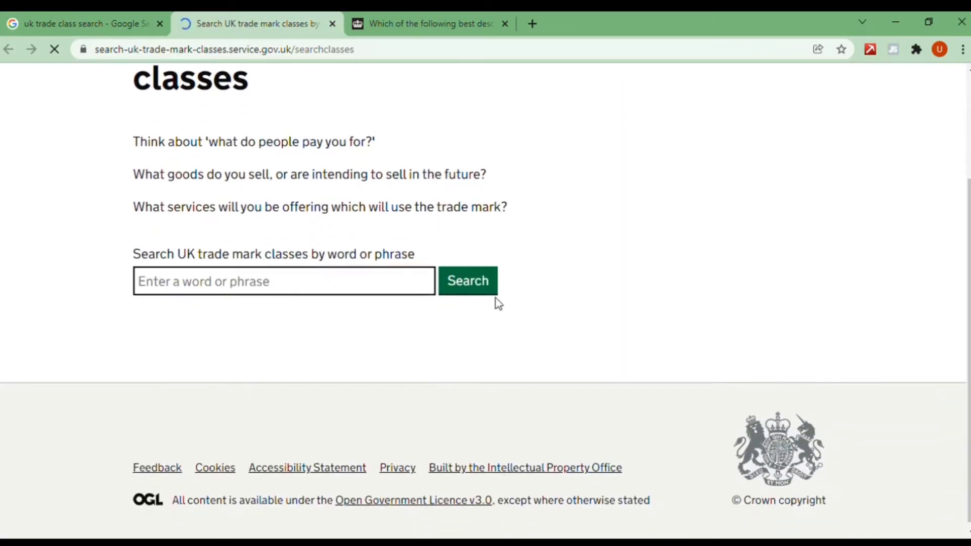
Step: Search the UK trade mark classes for the word "jewellery"
click(300, 282)
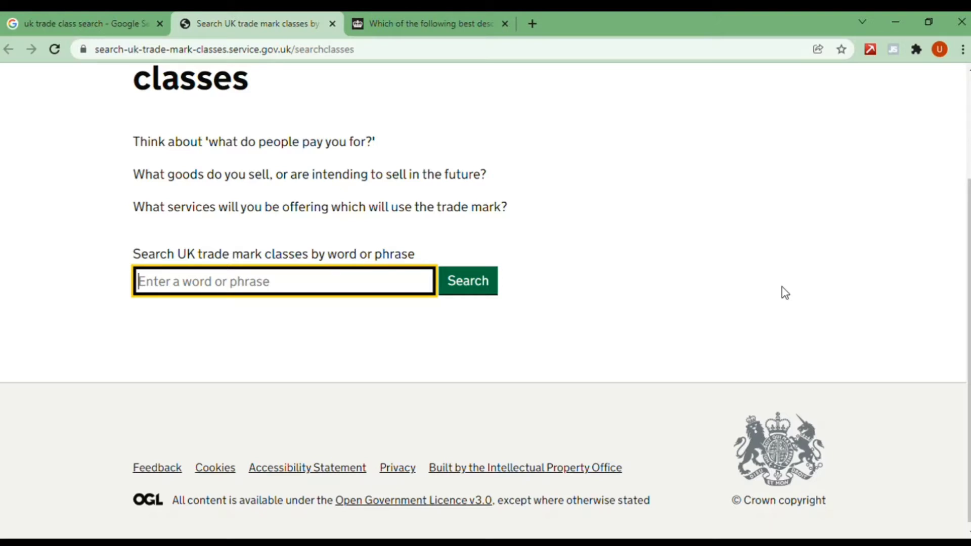
scroll(570, 275, up, 2)
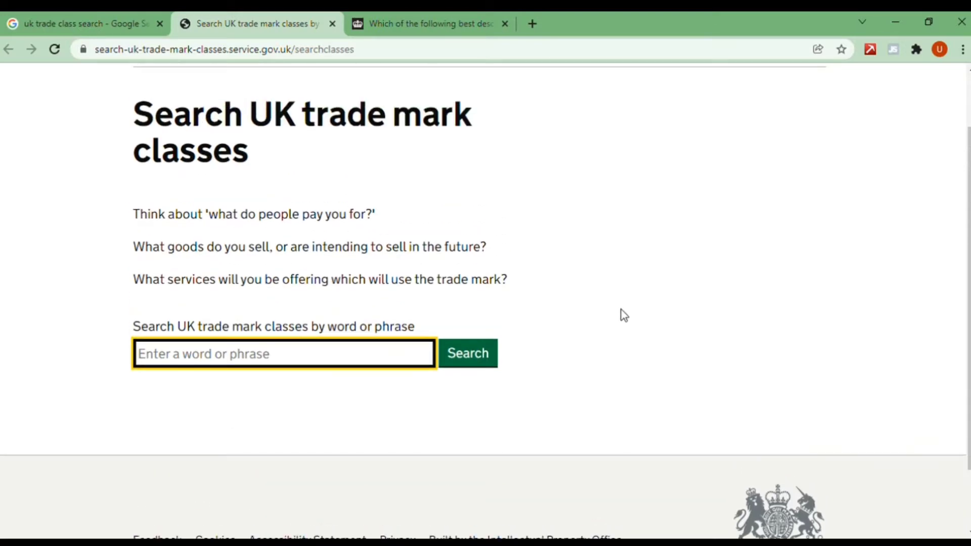
text(jewellery)
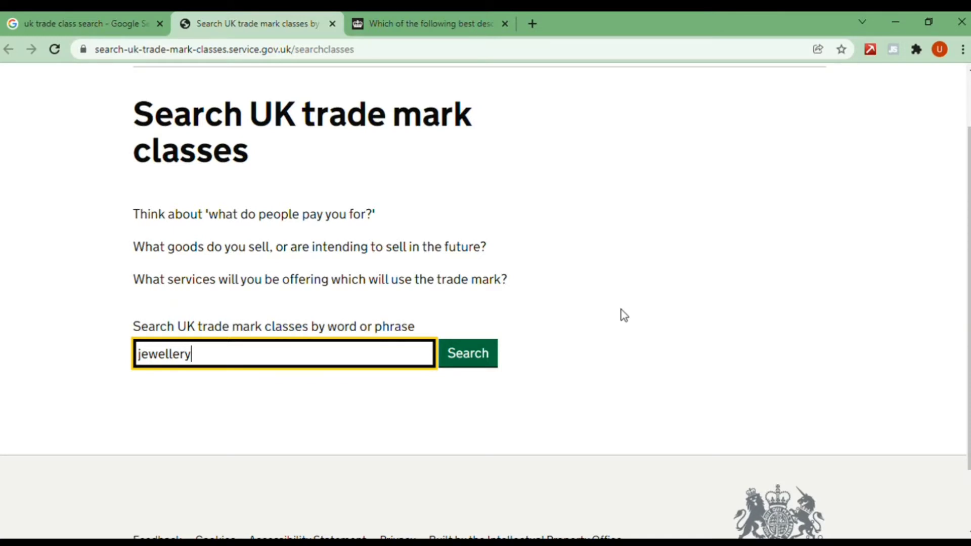
key(Return)
Step: Look through the full list of classes and goods found for jewellery, and return to the first class
scroll(625, 283, down, 7)
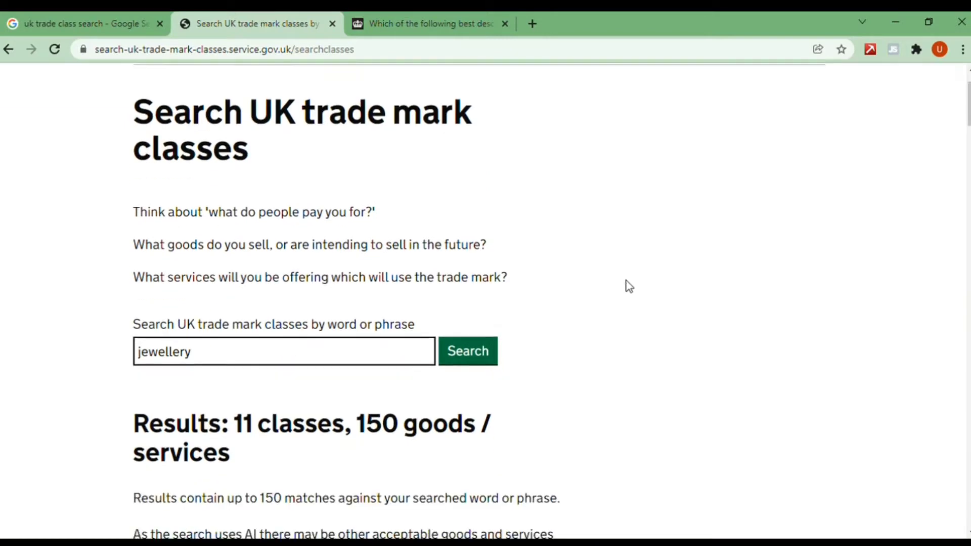
scroll(639, 271, down, 8)
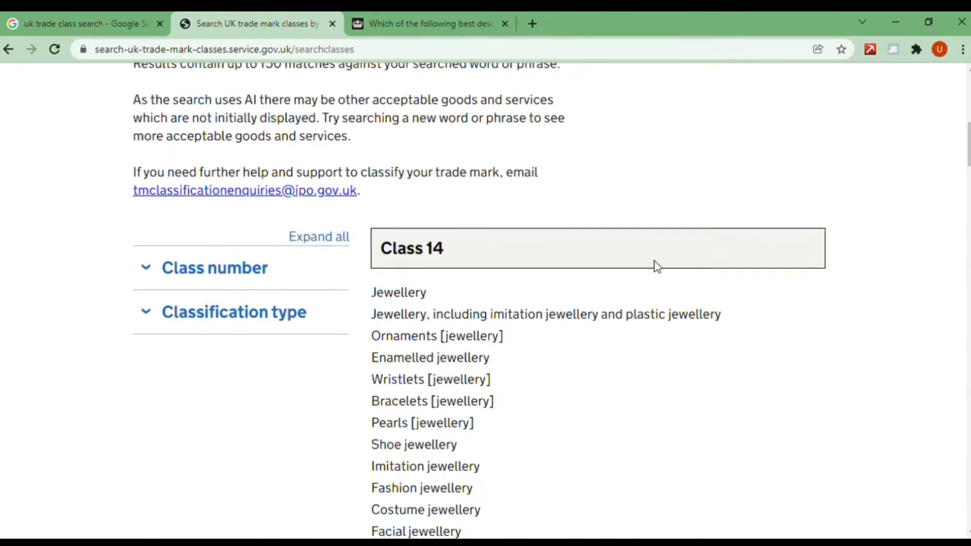
scroll(698, 269, down, 20)
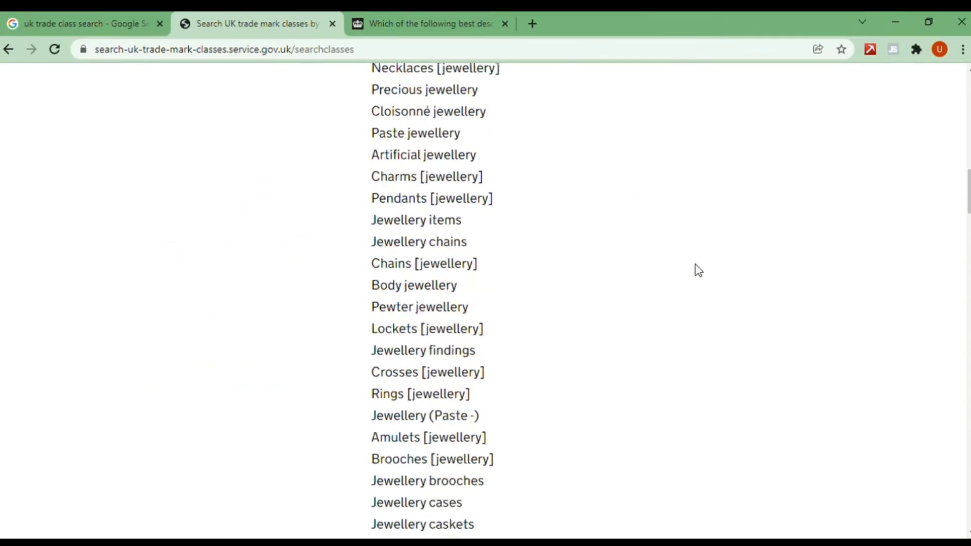
scroll(688, 284, down, 20)
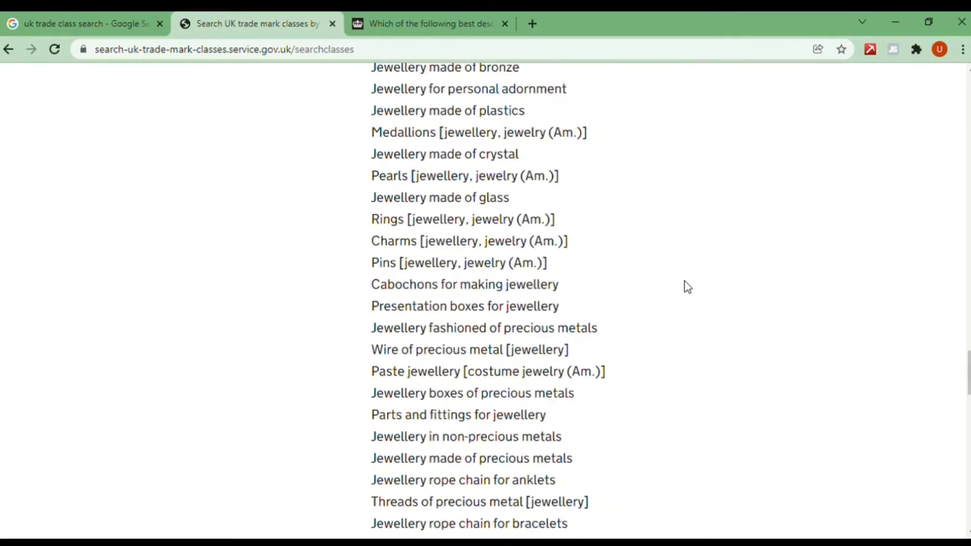
scroll(680, 295, down, 2)
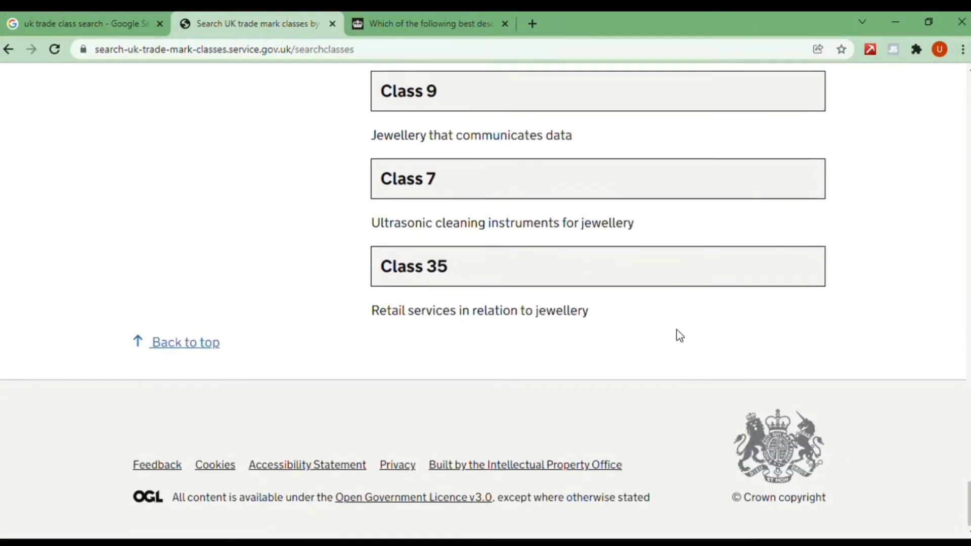
scroll(678, 339, up, 18)
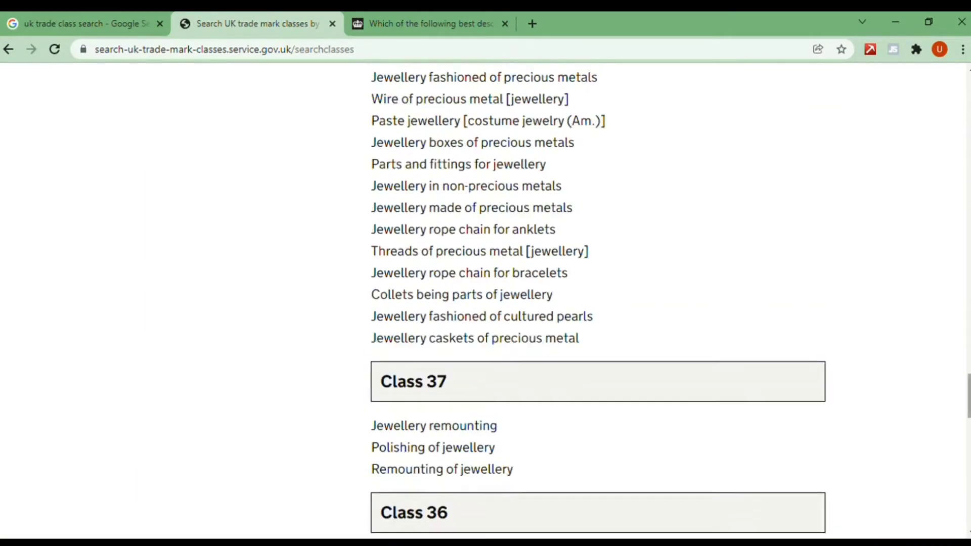
scroll(954, 367, up, 20)
scroll(388, 375, up, 15)
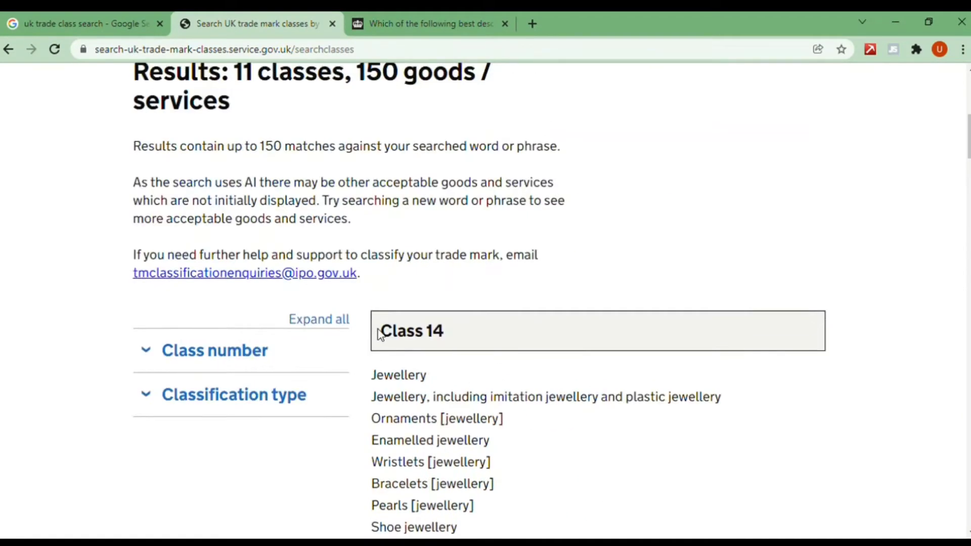
Step: Examine the jewellery terms listed under Class 14 and the terms in the other classes that follow it
drag(379, 331, 446, 339)
click(463, 360)
scroll(463, 360, down, 2)
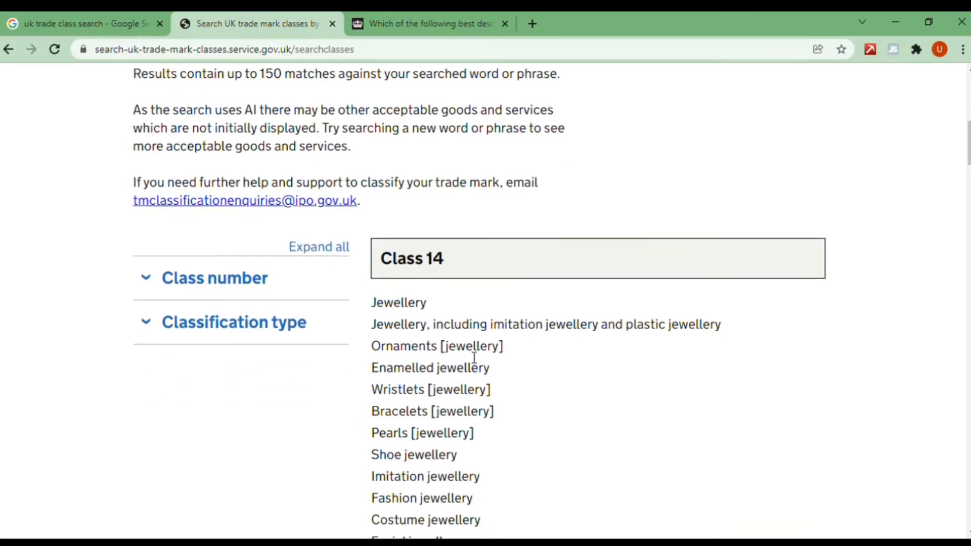
scroll(472, 358, down, 2)
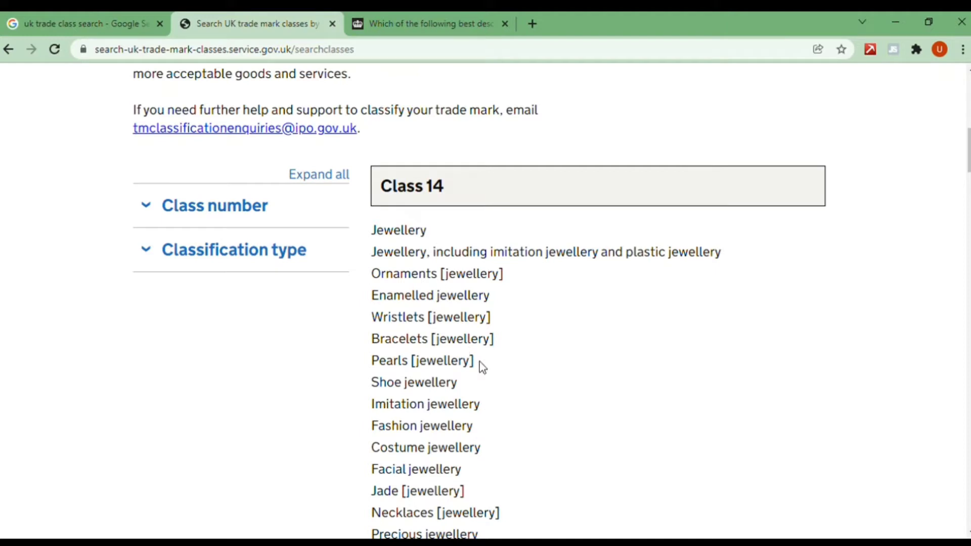
scroll(484, 361, down, 10)
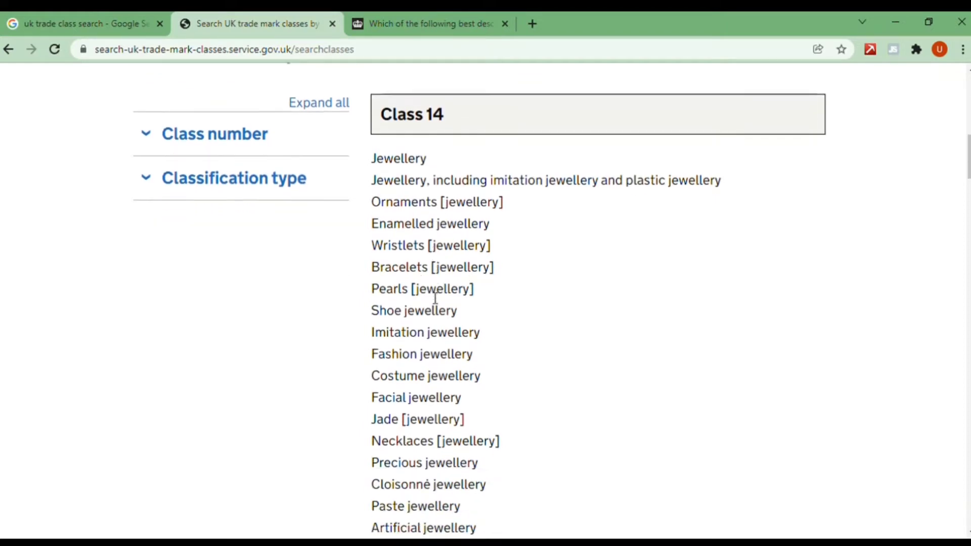
scroll(433, 281, down, 12)
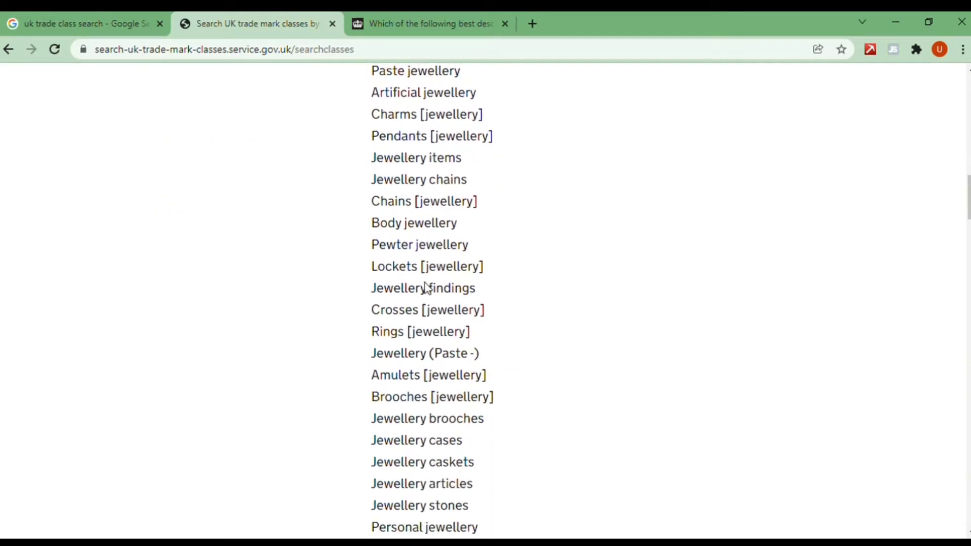
scroll(431, 294, down, 12)
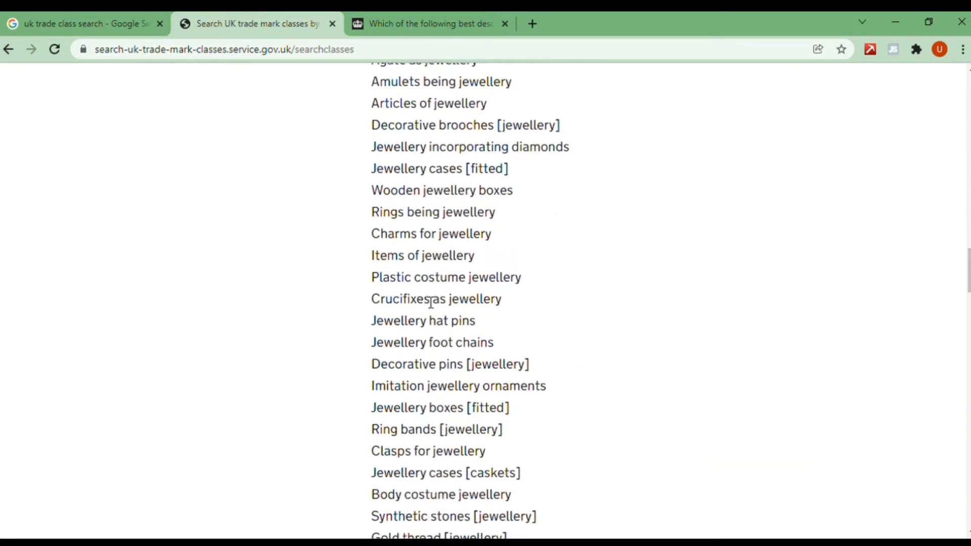
scroll(425, 308, down, 8)
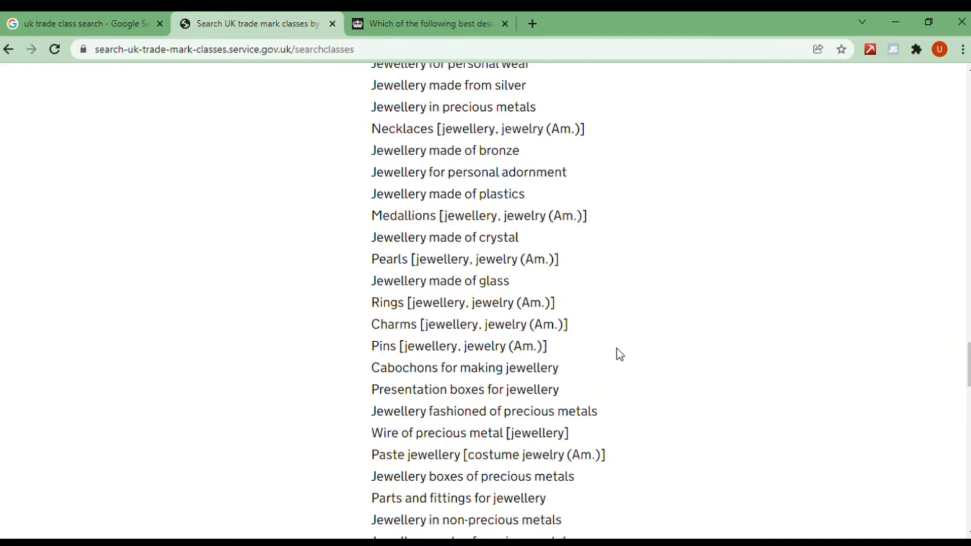
scroll(618, 354, down, 6)
scroll(547, 336, down, 5)
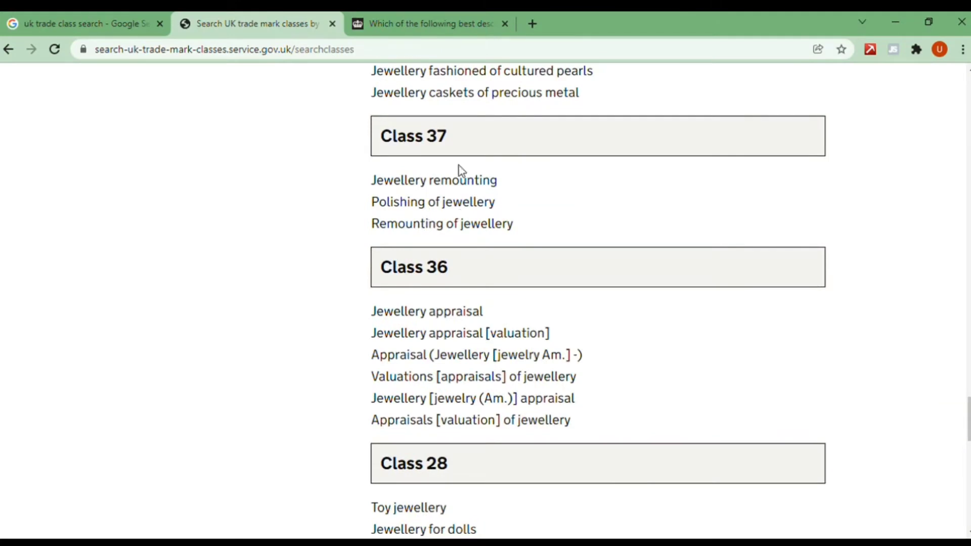
scroll(487, 284, down, 9)
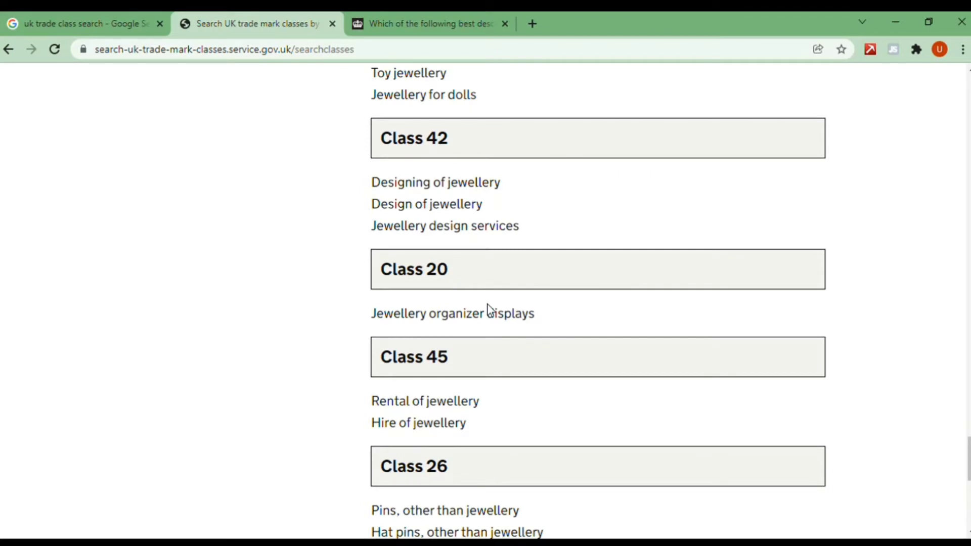
Step: Return to the web search, look up "euipo class assistance" and open the first "Classification Assistance - TMclass - EUIPO" result
click(39, 15)
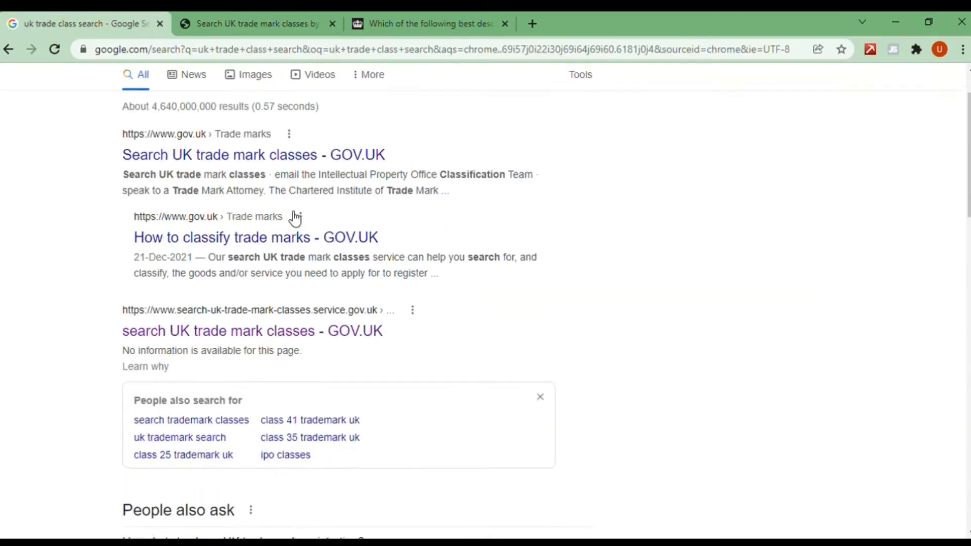
drag(254, 99, 9, 100)
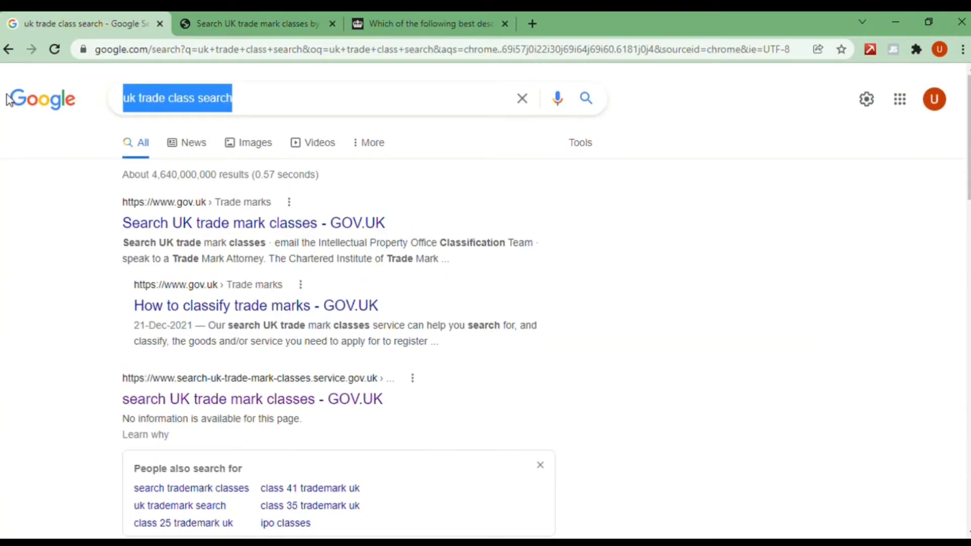
text(euipo)
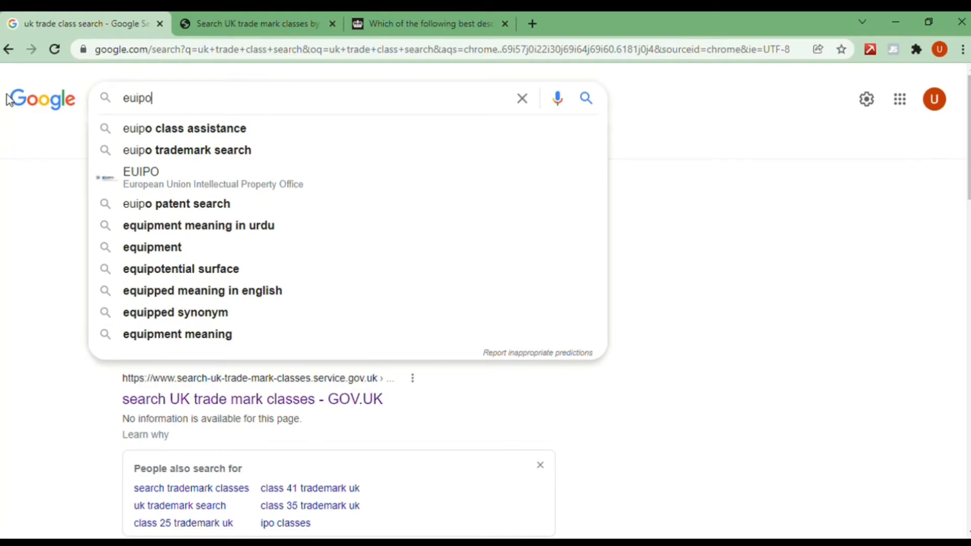
key(Down)
key(Return)
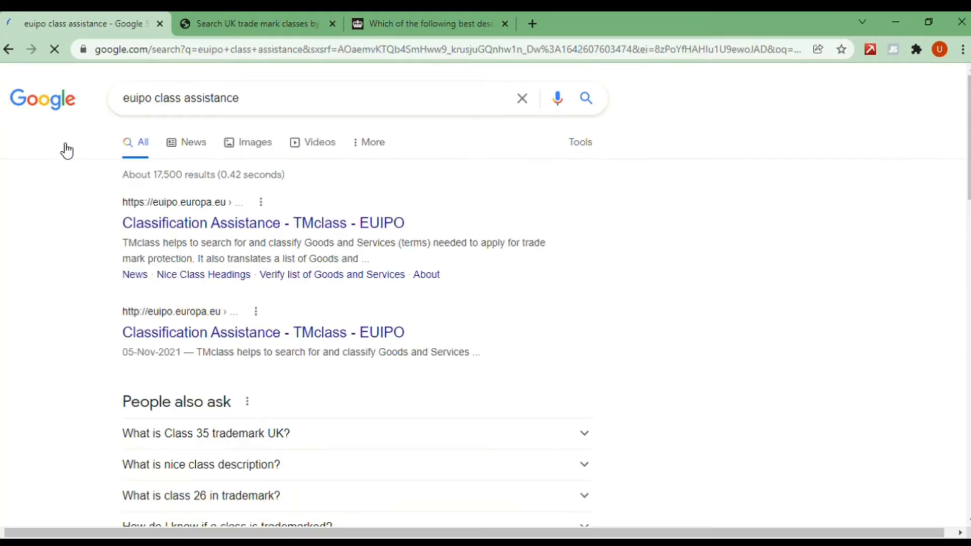
click(195, 234)
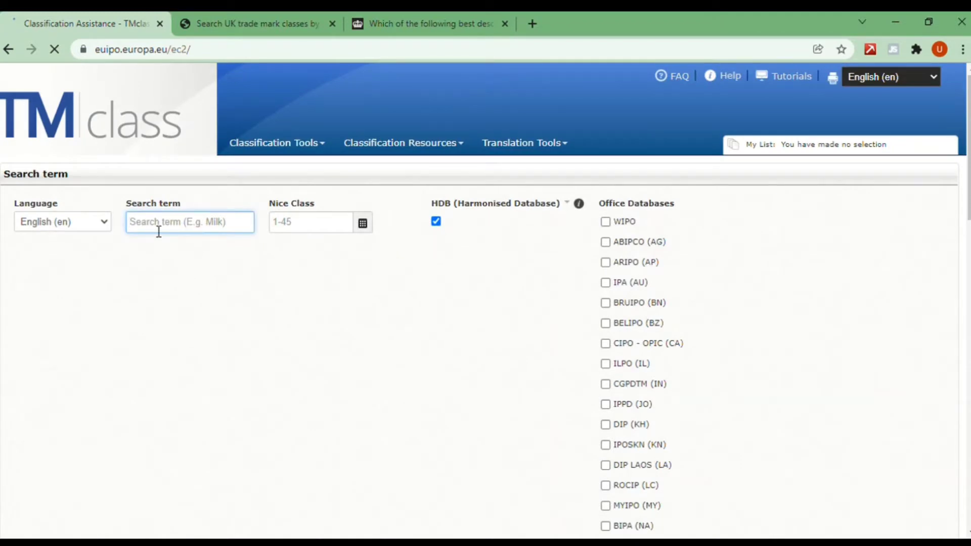
Step: Search TMclass for the term "jewellery", dismiss the tree structure disclaimer and bring the matching terms into view
text(jewellery)
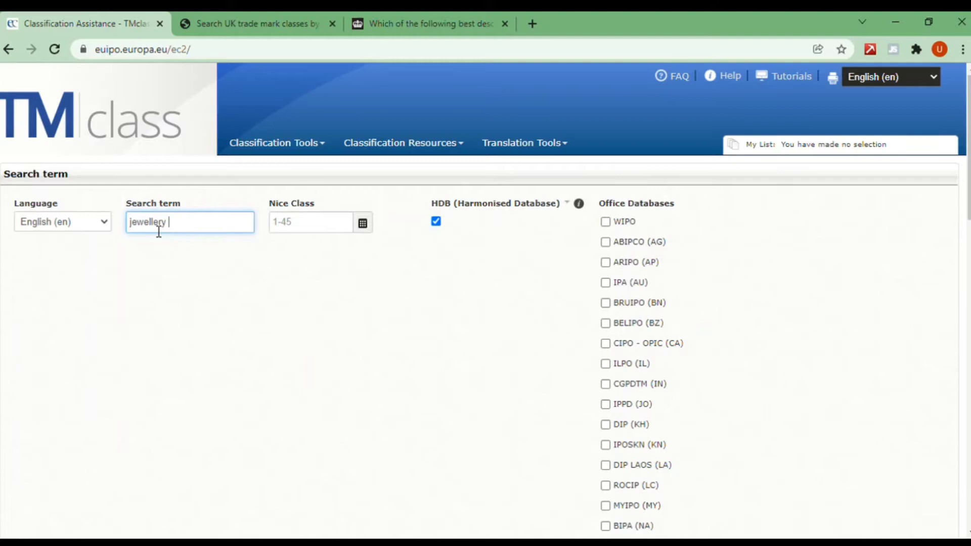
key(Return)
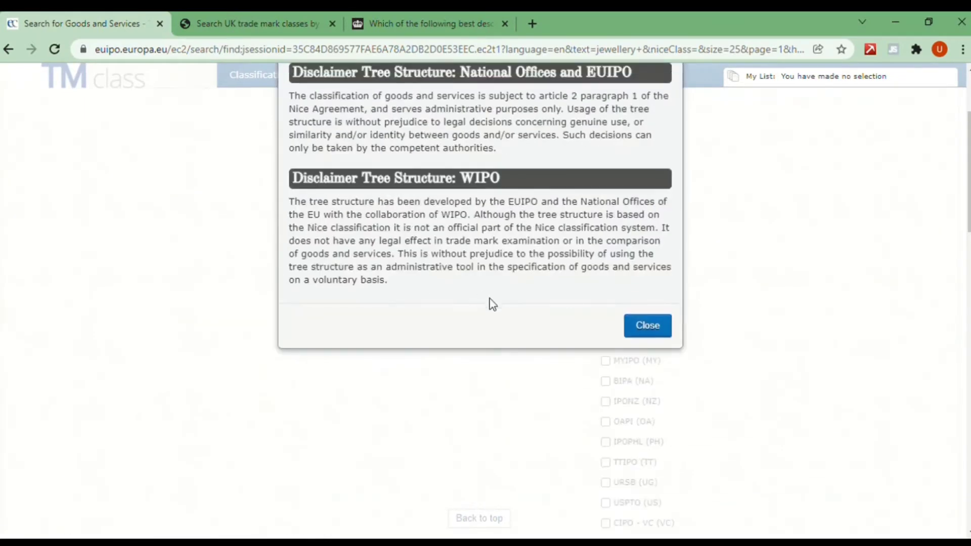
click(649, 326)
scroll(529, 308, down, 4)
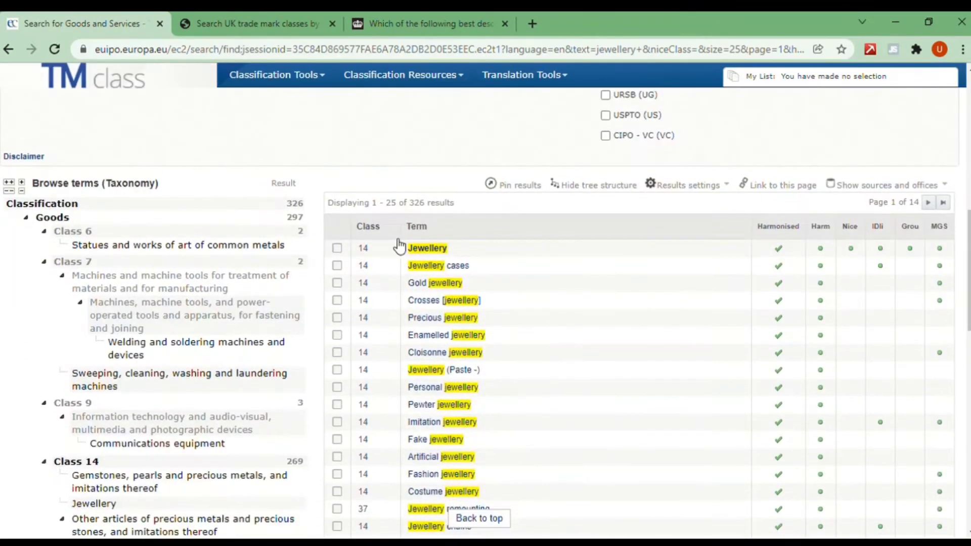
Step: Examine the TMclass jewellery terms with their class numbers, and the goods and services classes in the taxonomy tree
scroll(400, 270, down, 3)
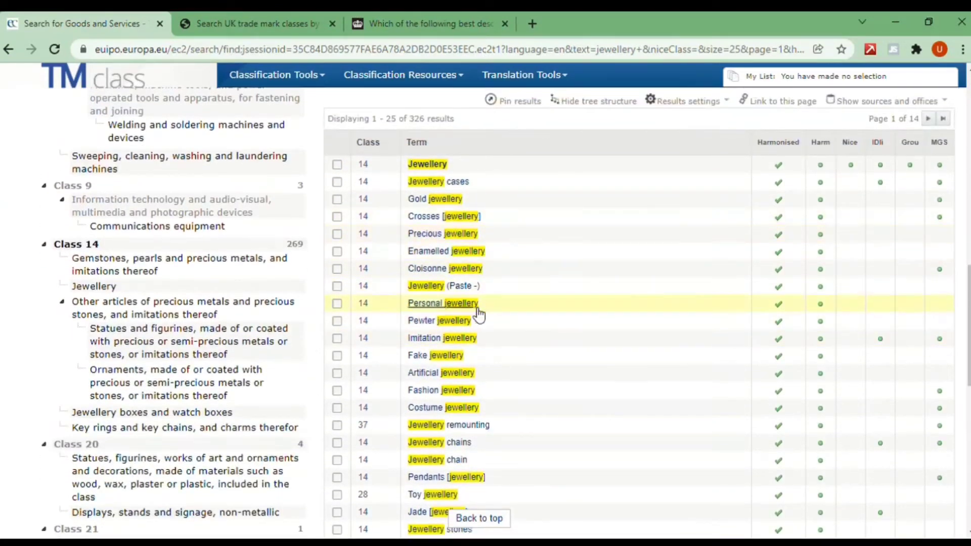
scroll(503, 324, down, 2)
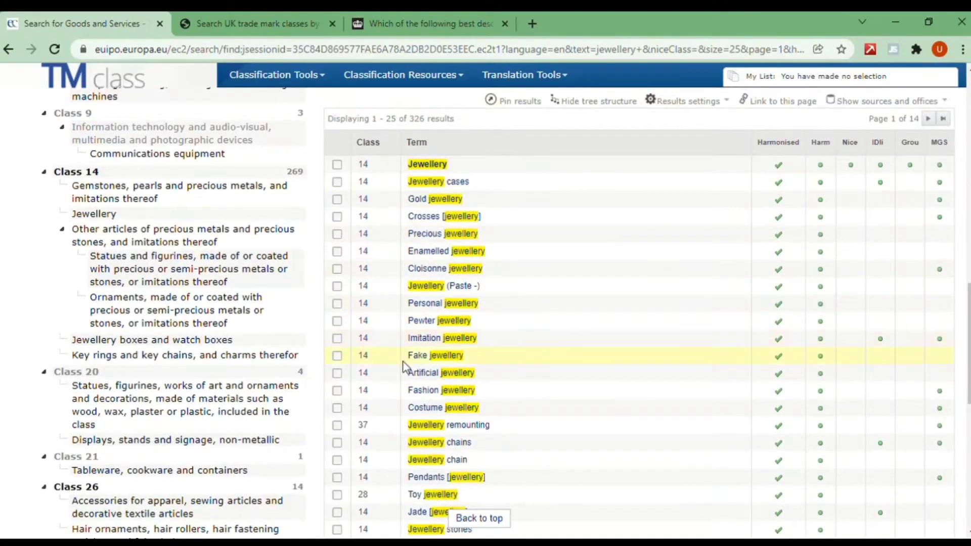
scroll(400, 382, down, 1)
scroll(397, 394, up, 1)
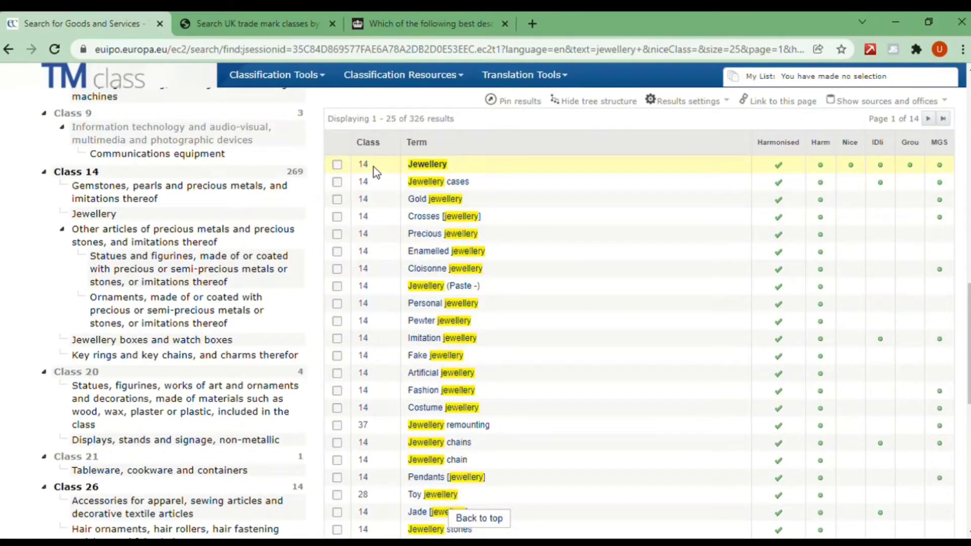
scroll(374, 197, down, 3)
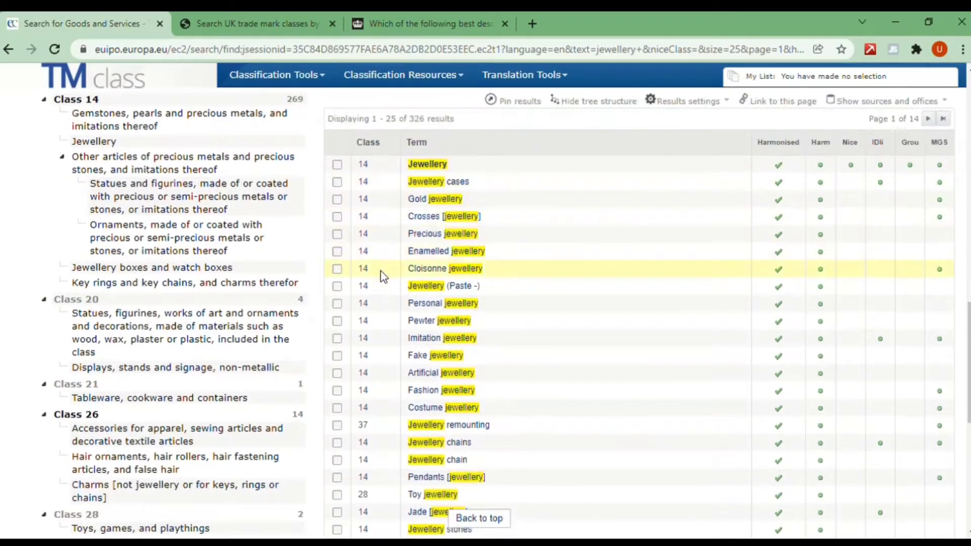
scroll(380, 286, down, 4)
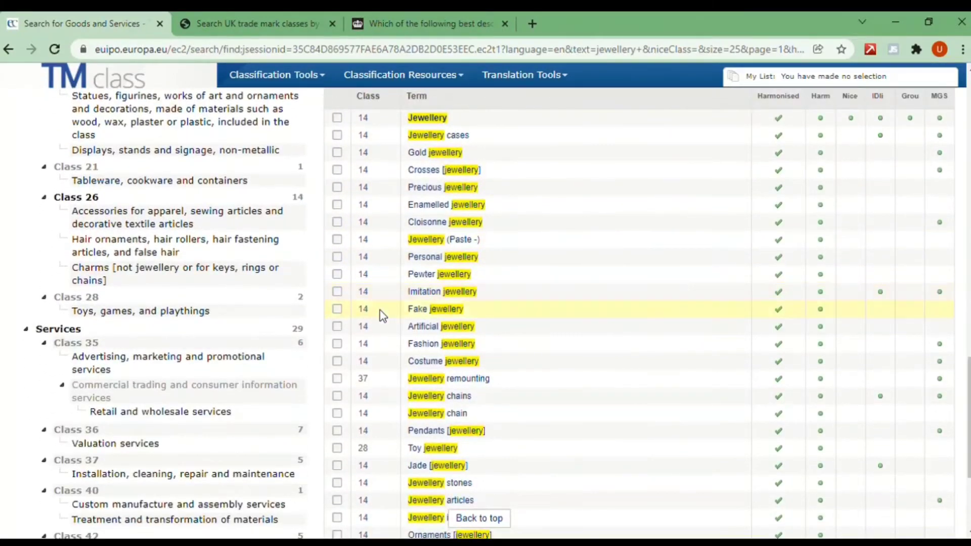
scroll(382, 372, down, 1)
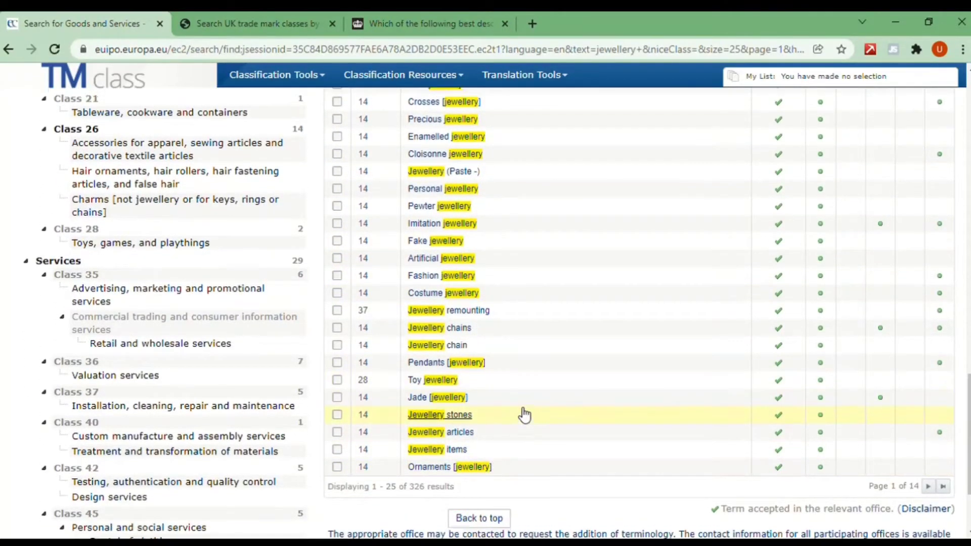
scroll(523, 414, up, 3)
scroll(523, 423, up, 3)
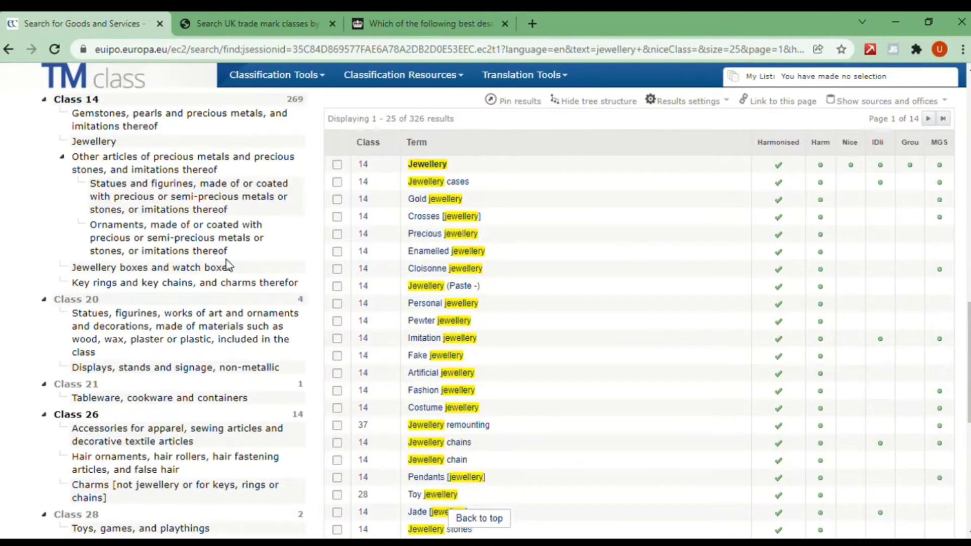
Step: Leave TMclass for Google and run a web search for "uk trademark seach"
click(147, 51)
text(google)
key(Return)
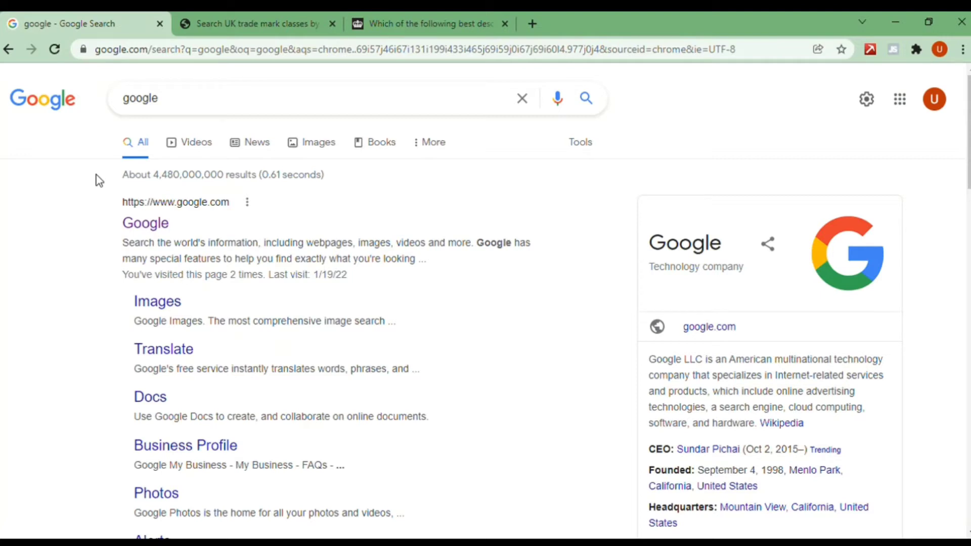
drag(161, 99, 89, 104)
key(BackSpace)
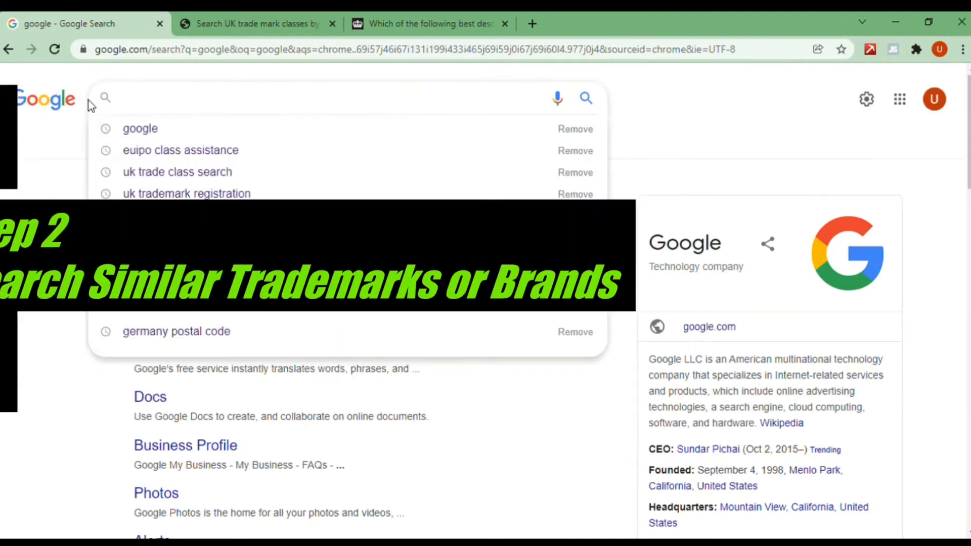
text(uk t)
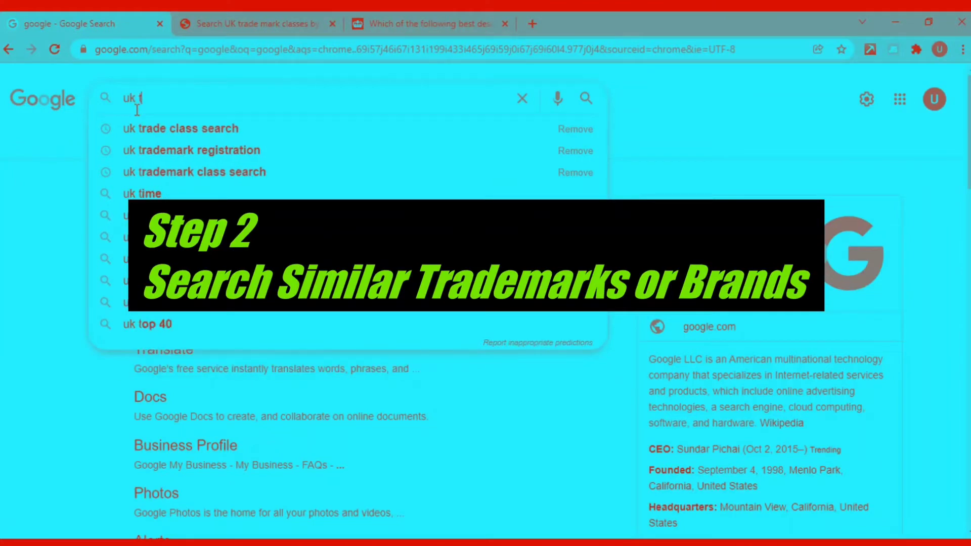
text(rademar)
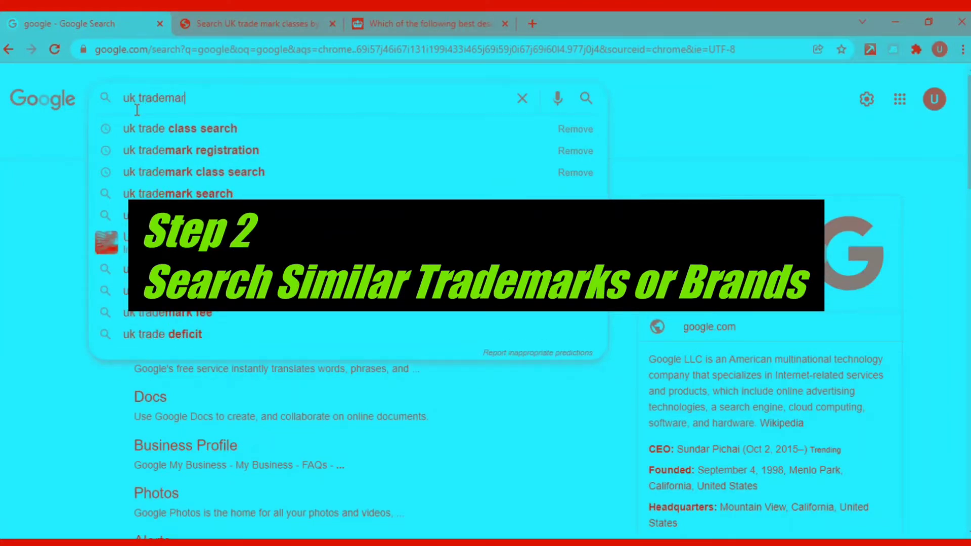
text(k seach)
key(Return)
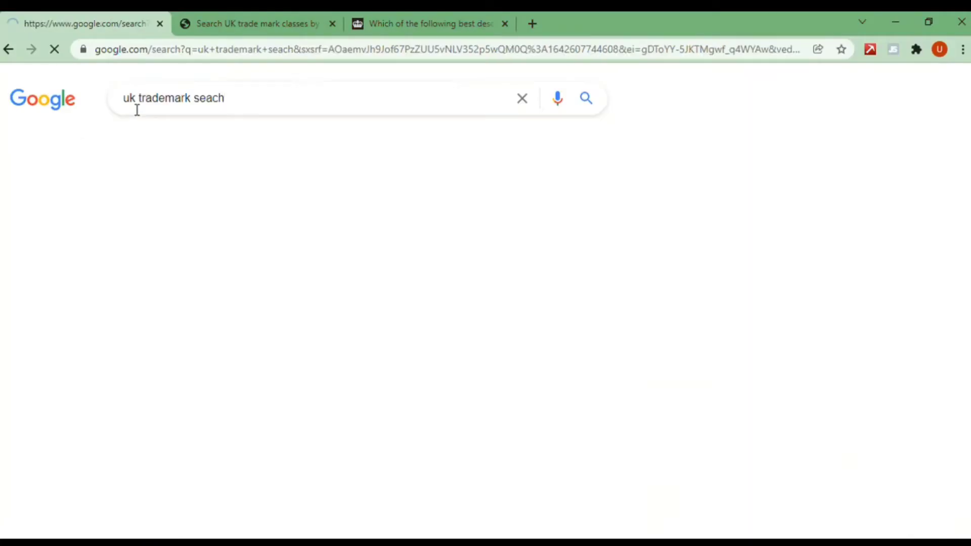
Step: Open the "Search for a trade mark - GOV.UK" result and choose to search by keyword, phrase or image
scroll(172, 158, down, 1)
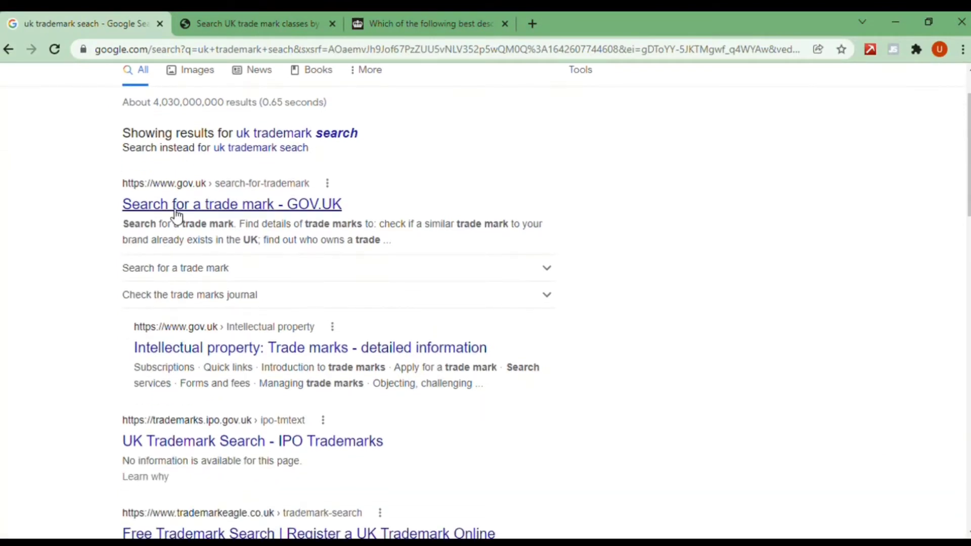
click(176, 215)
scroll(329, 324, down, 6)
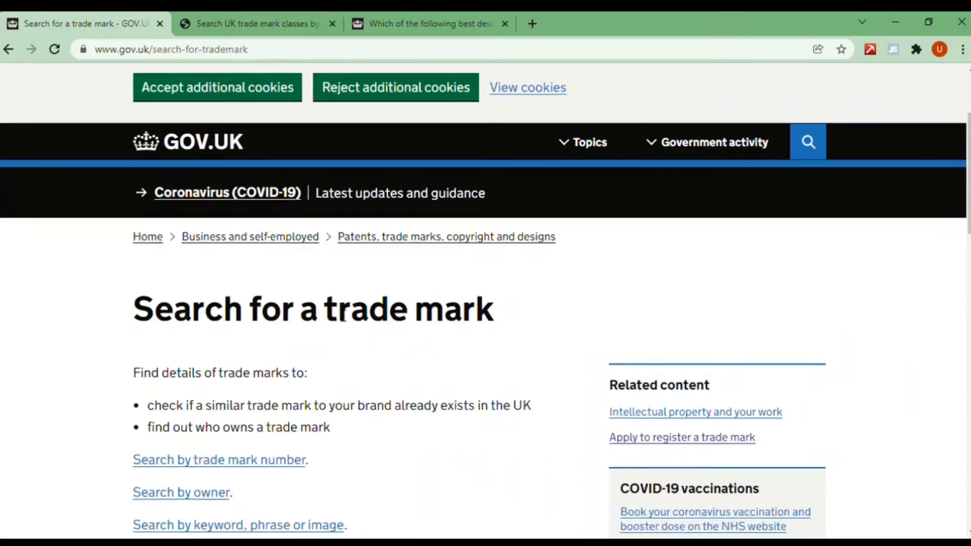
scroll(337, 281, down, 1)
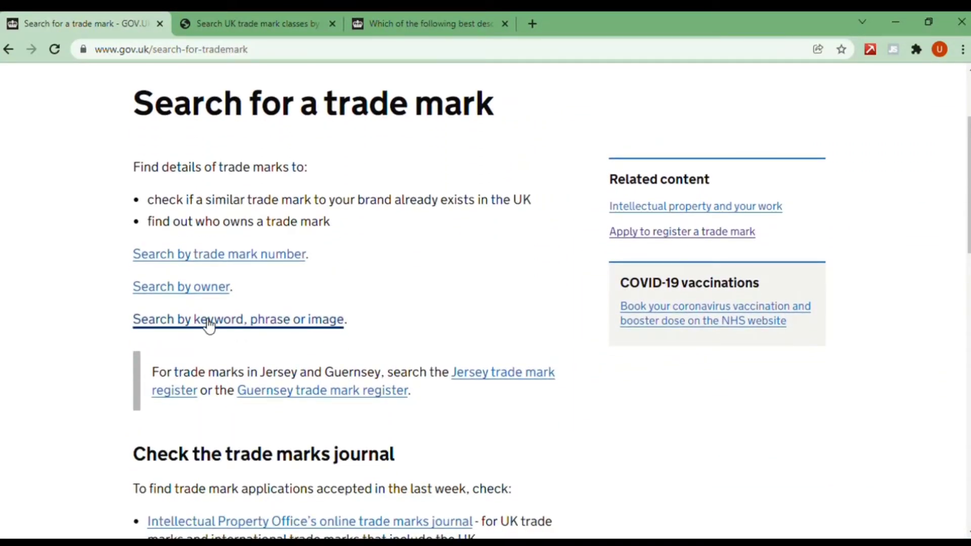
click(209, 325)
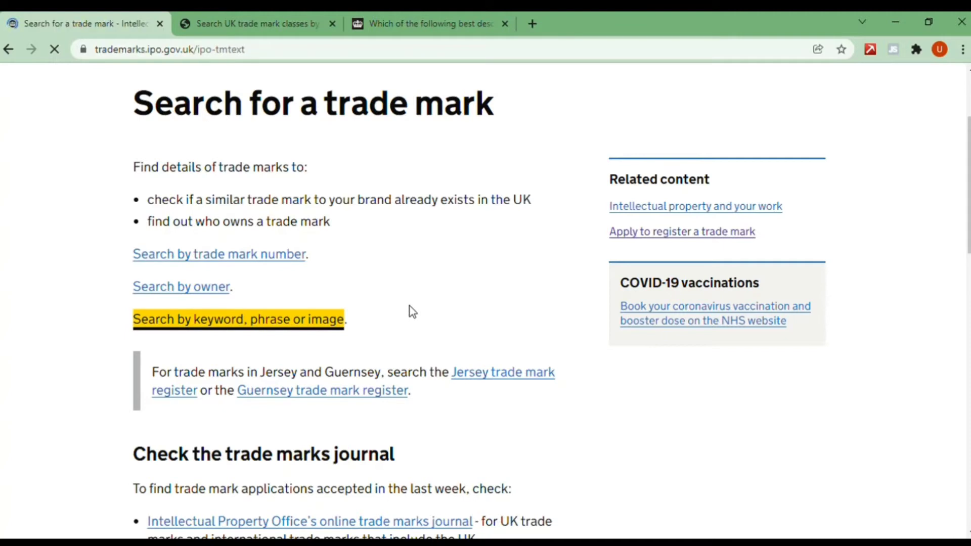
Step: Enter "Crystal" as the search word for the trade mark
scroll(396, 312, down, 3)
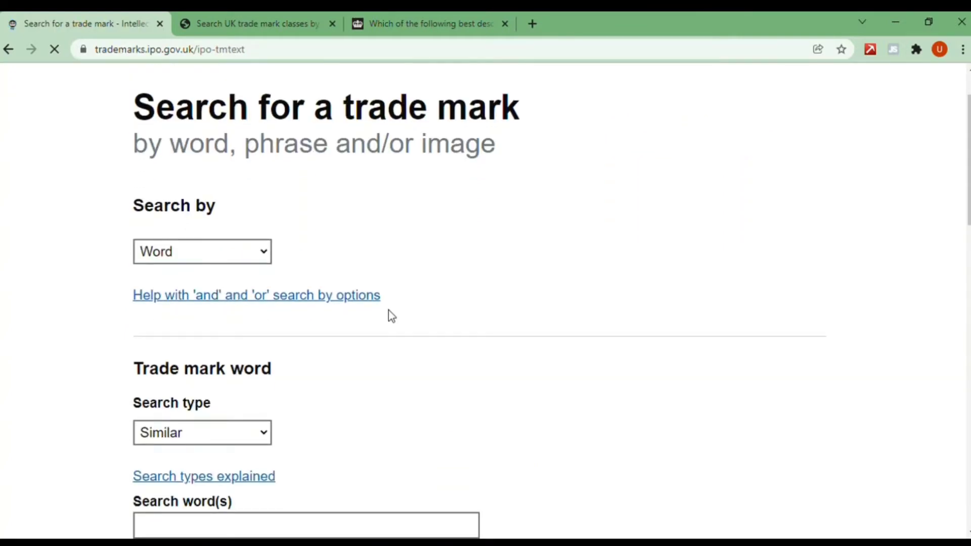
scroll(228, 349, down, 3)
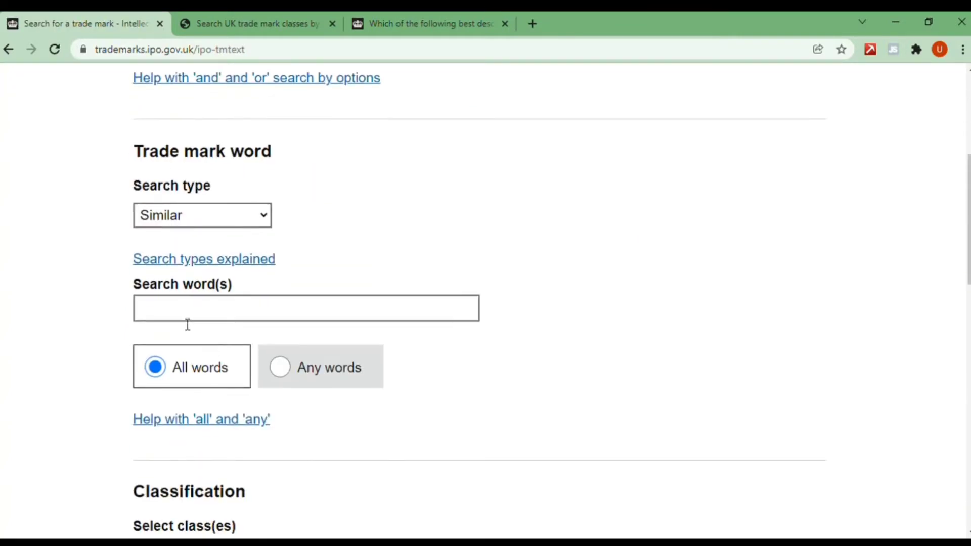
click(199, 320)
text(Crys)
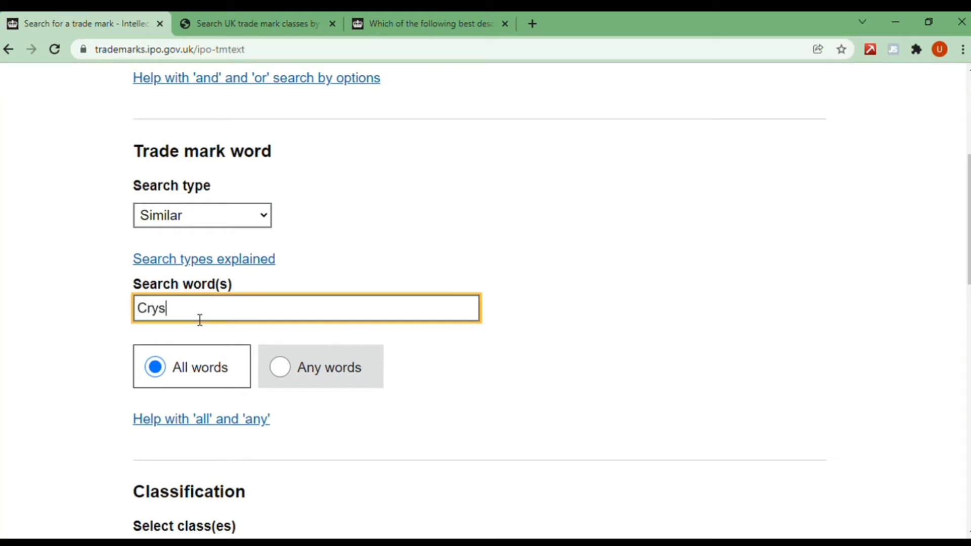
text(tal)
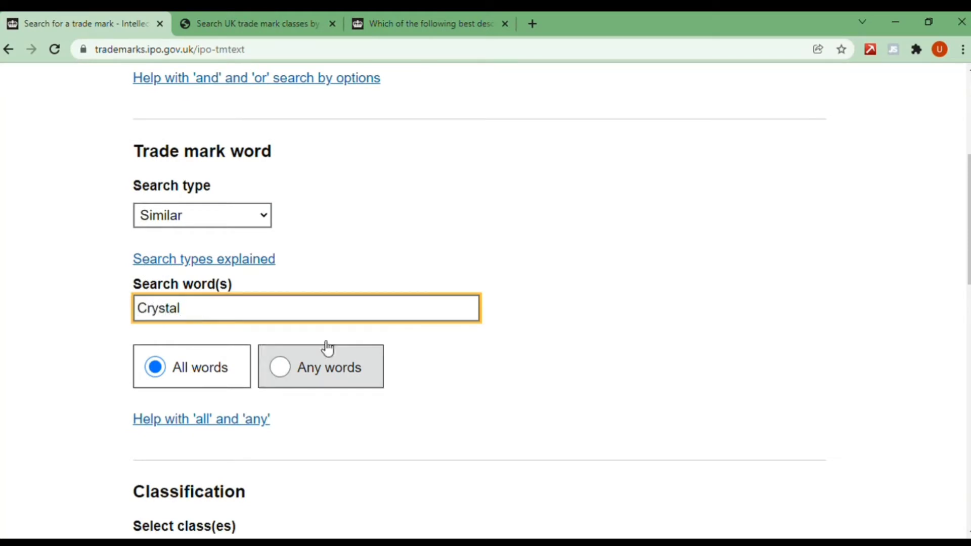
click(550, 308)
Step: Restrict the trade mark search to class "14 - Jewellery and watches"
scroll(443, 303, down, 3)
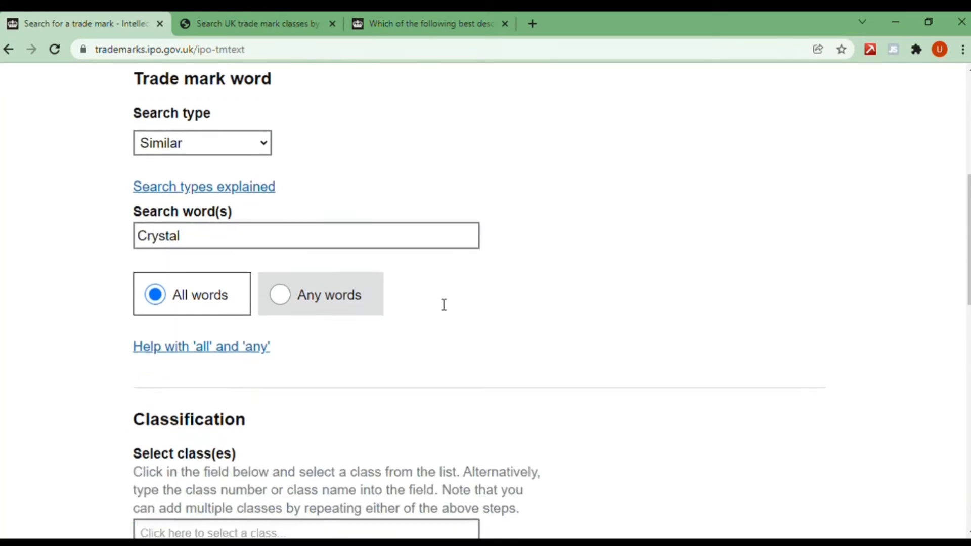
scroll(443, 304, down, 3)
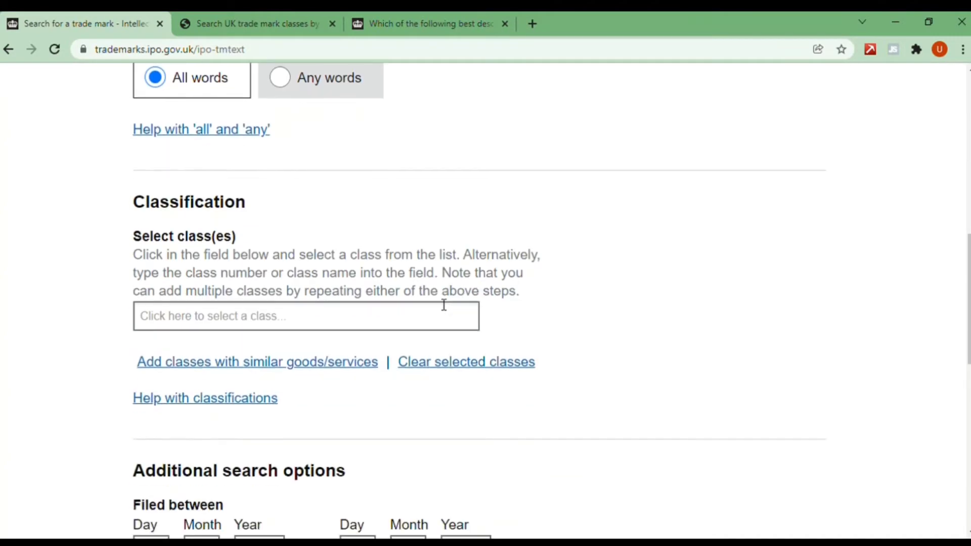
click(246, 320)
text(14)
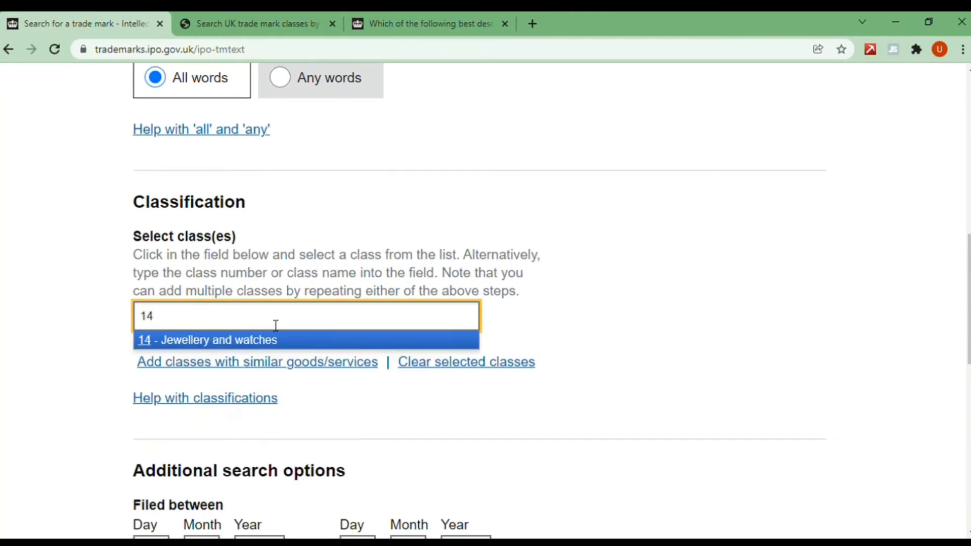
click(245, 341)
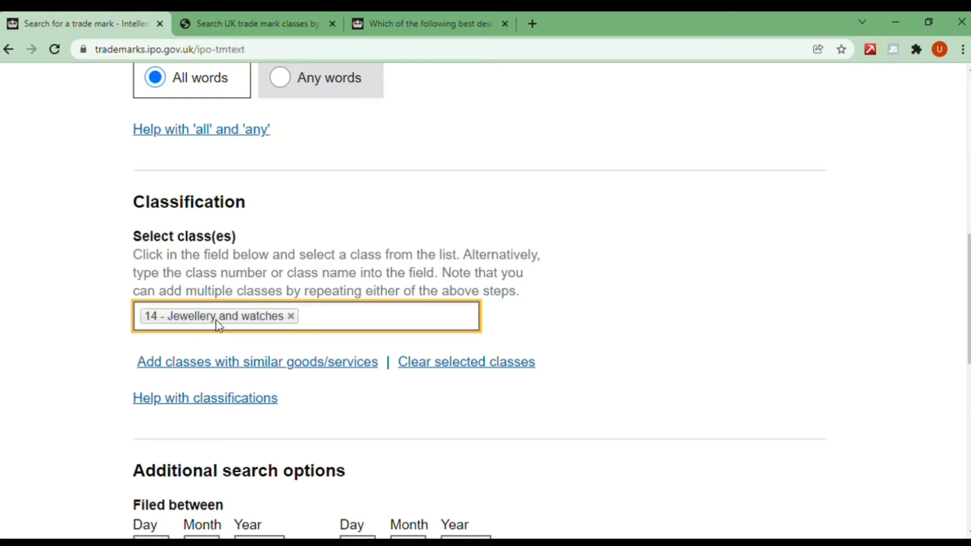
Step: Set the start year of the filing period to 2011 and run the trade mark search
scroll(418, 332, down, 3)
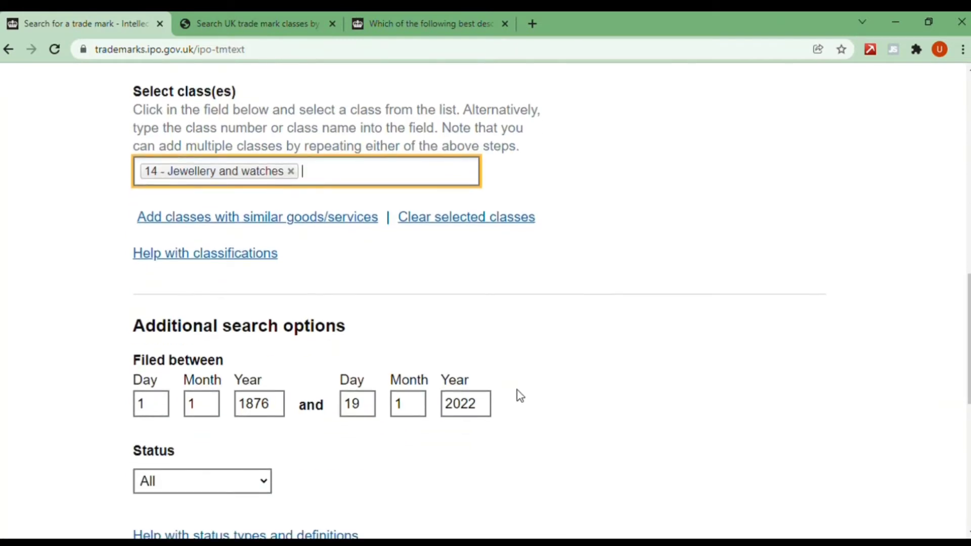
scroll(369, 430, down, 1)
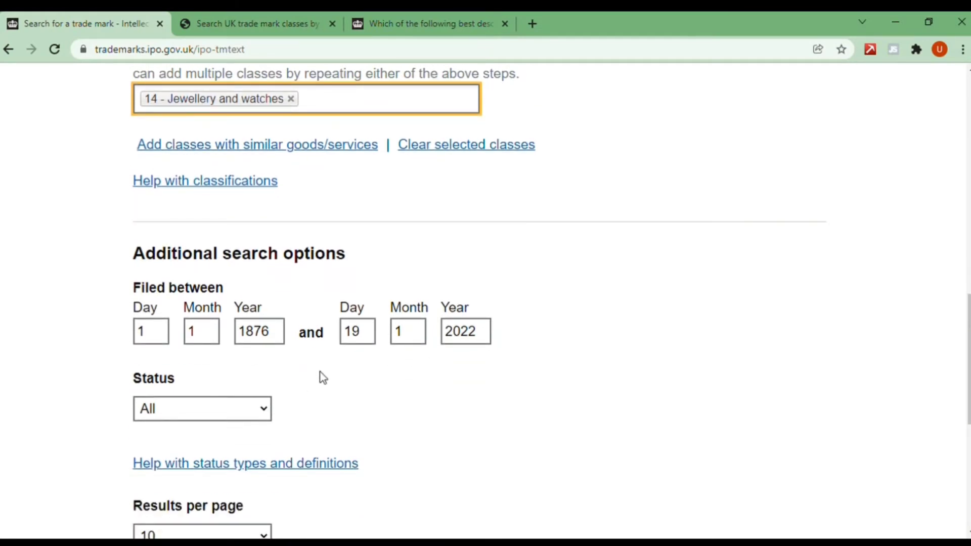
drag(281, 340, 242, 345)
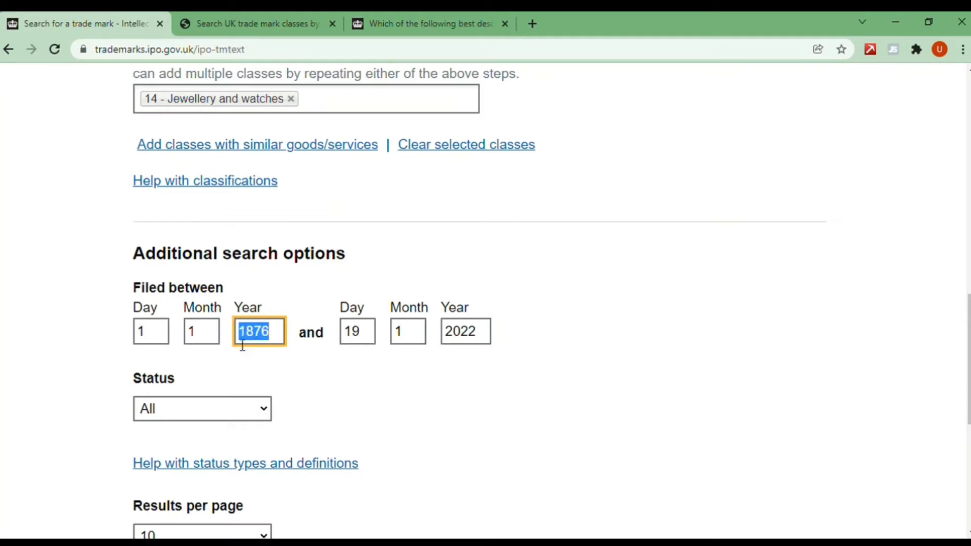
text(2011)
key(Tab)
scroll(504, 383, down, 3)
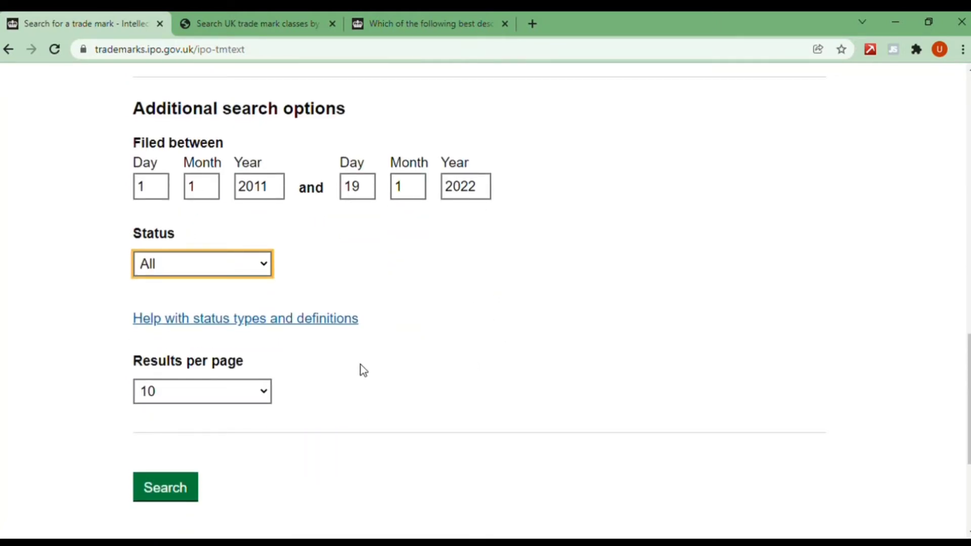
click(180, 491)
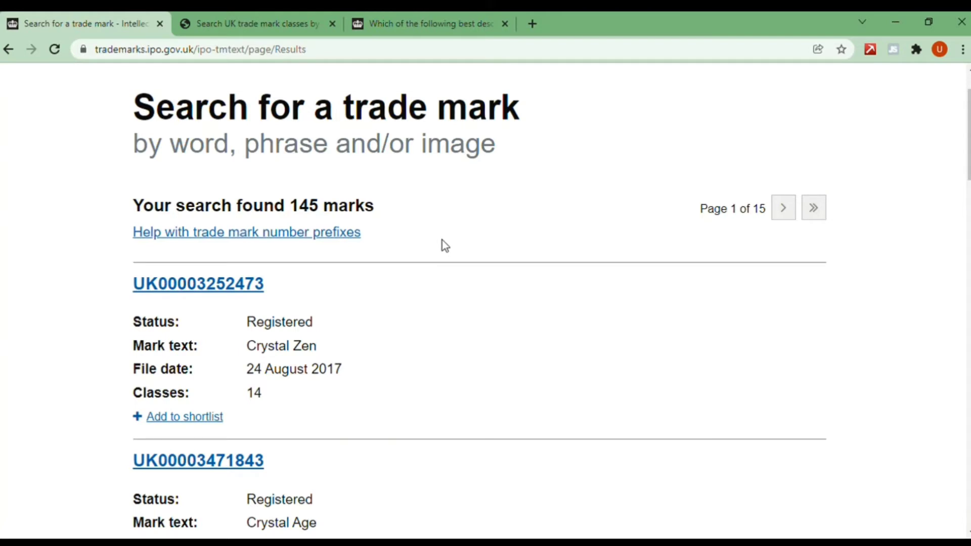
Step: Examine the mark text and class of the first search result and compare them with the brand "Crystal"
scroll(440, 253, down, 1)
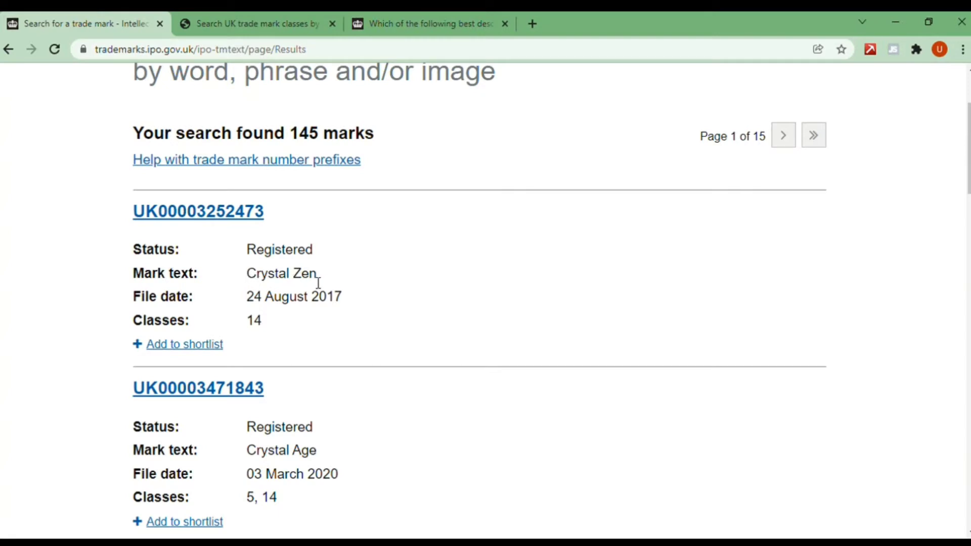
scroll(328, 281, down, 1)
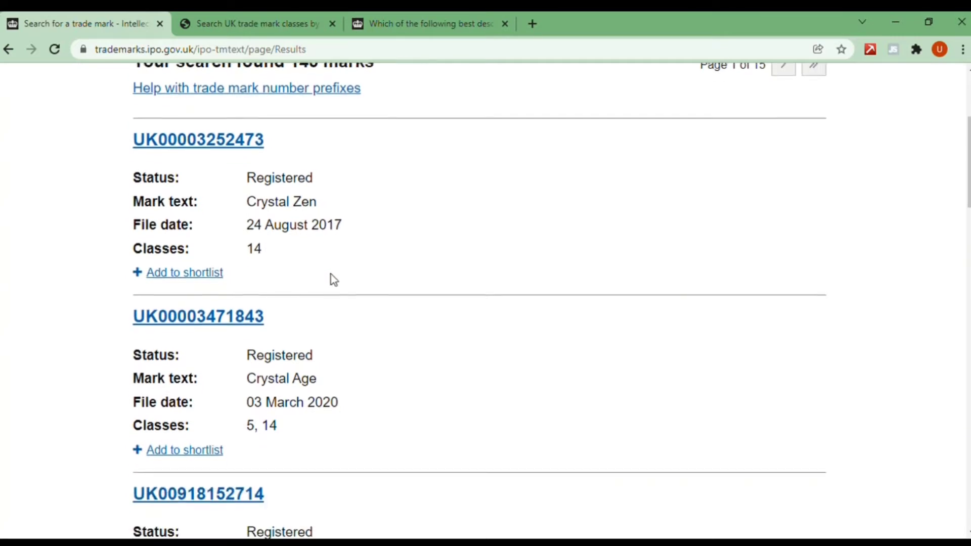
double_click(257, 257)
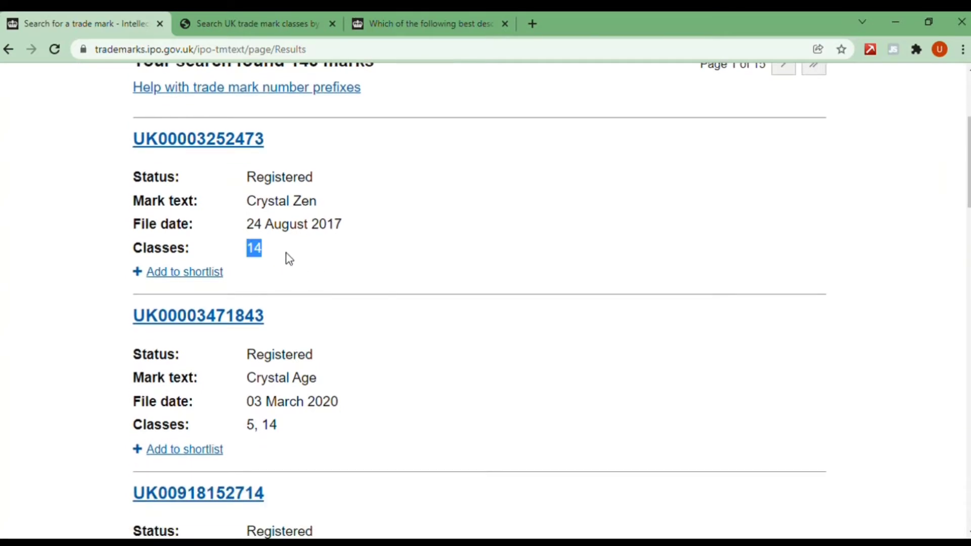
click(279, 257)
scroll(238, 169, up, 1)
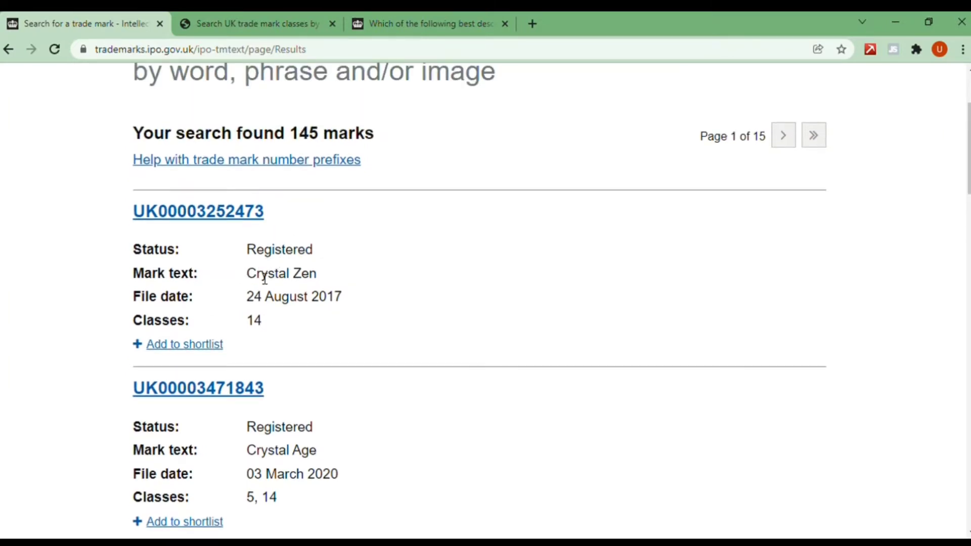
drag(247, 275, 292, 277)
click(287, 302)
drag(249, 273, 297, 282)
drag(247, 322, 271, 327)
click(477, 309)
scroll(327, 314, down, 1)
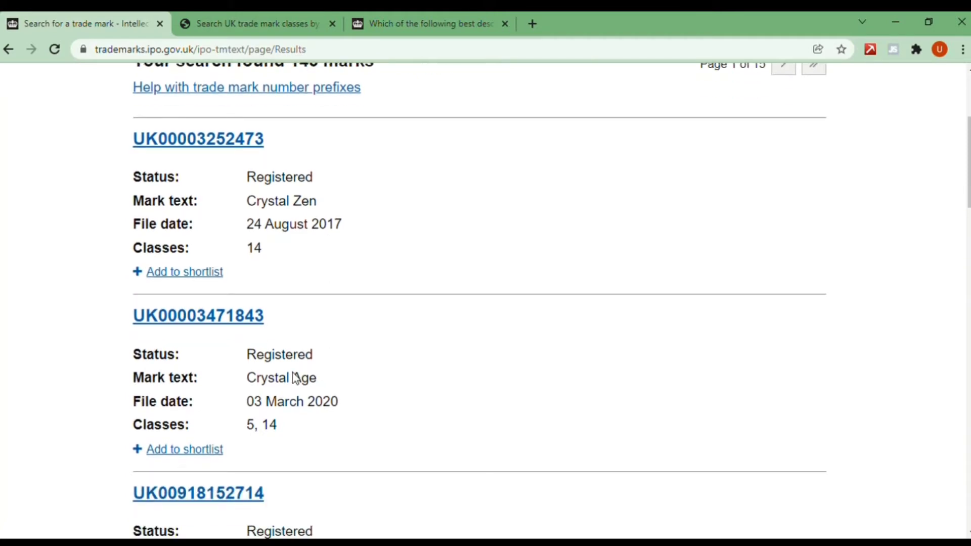
Step: Review the status, mark text and classes of the remaining marks on the first results page
scroll(296, 376, down, 3)
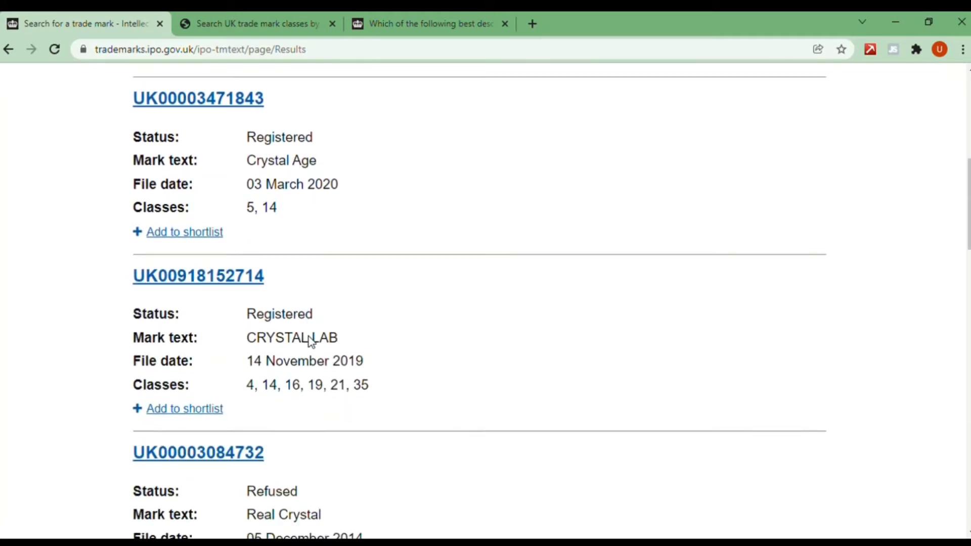
scroll(310, 355, down, 2)
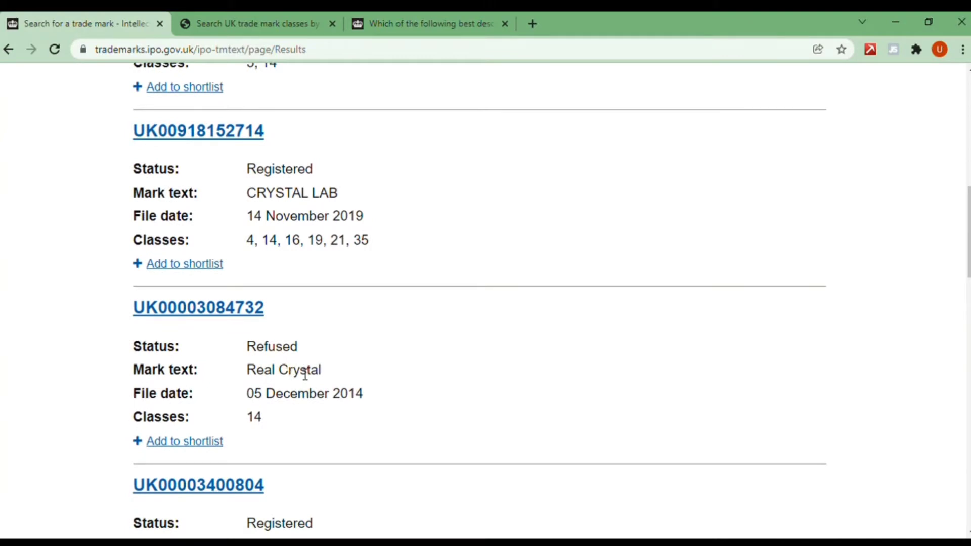
scroll(296, 369, down, 1)
double_click(255, 277)
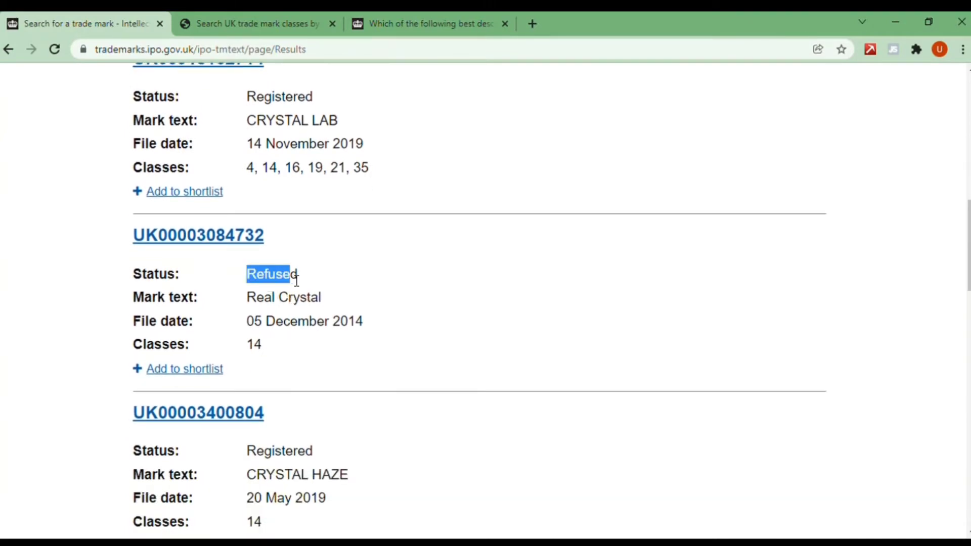
scroll(364, 331, down, 2)
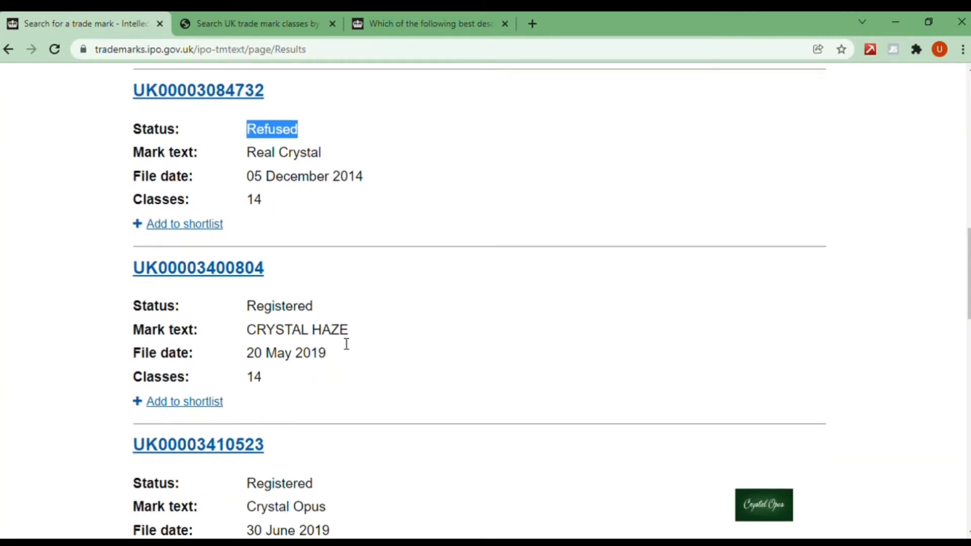
scroll(323, 313, down, 1)
scroll(289, 274, down, 1)
scroll(283, 354, down, 3)
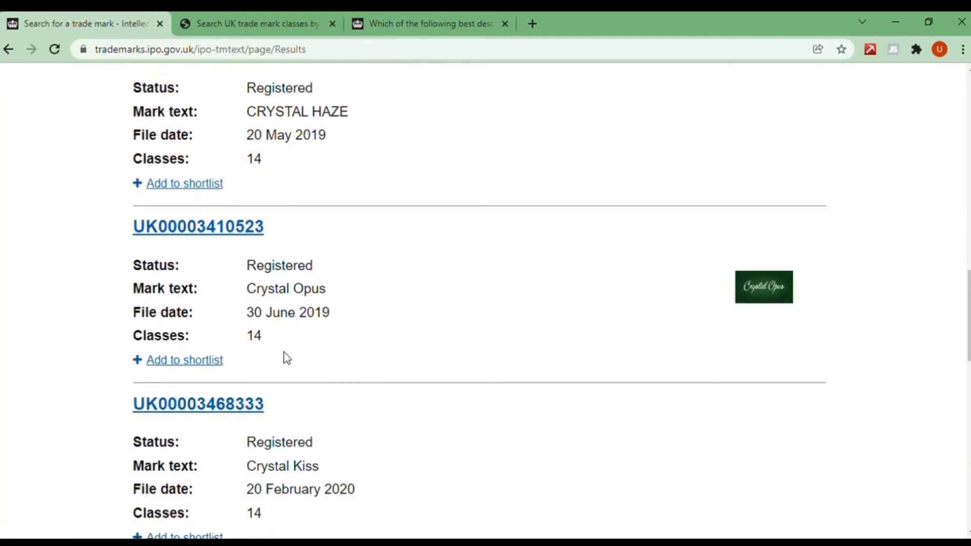
scroll(301, 356, down, 3)
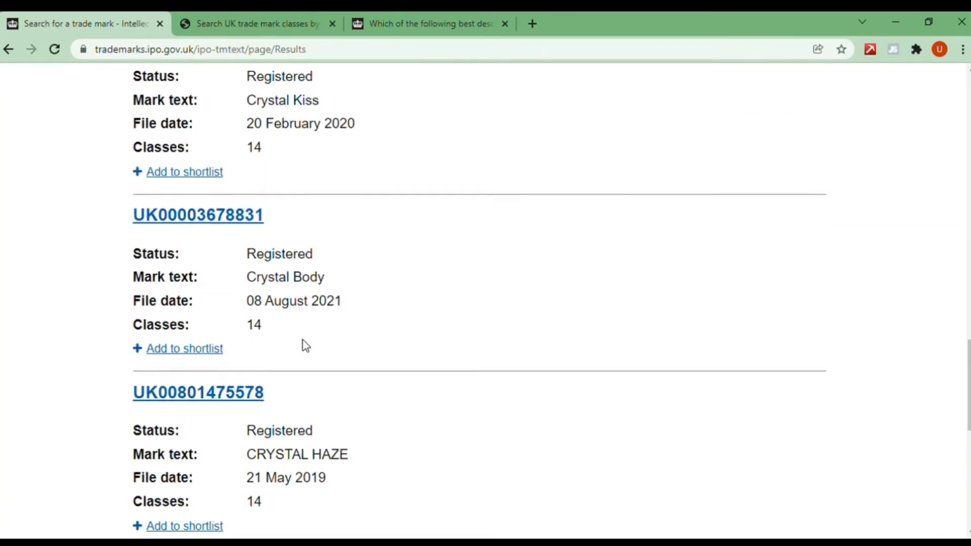
scroll(304, 349, down, 2)
scroll(303, 344, down, 4)
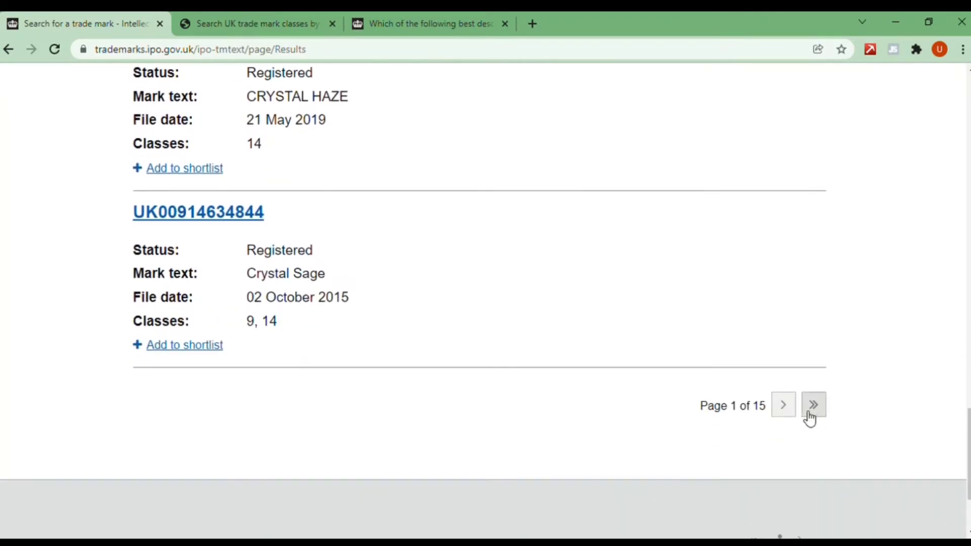
scroll(736, 422, up, 4)
scroll(744, 431, up, 5)
scroll(744, 431, down, 9)
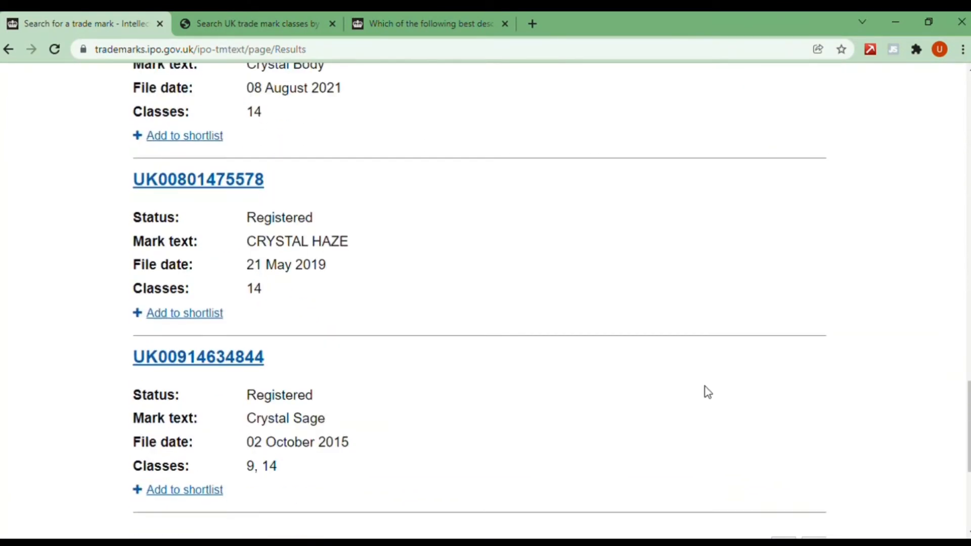
Step: Go to page 2 of the trade mark results and review the marks listed there
click(789, 410)
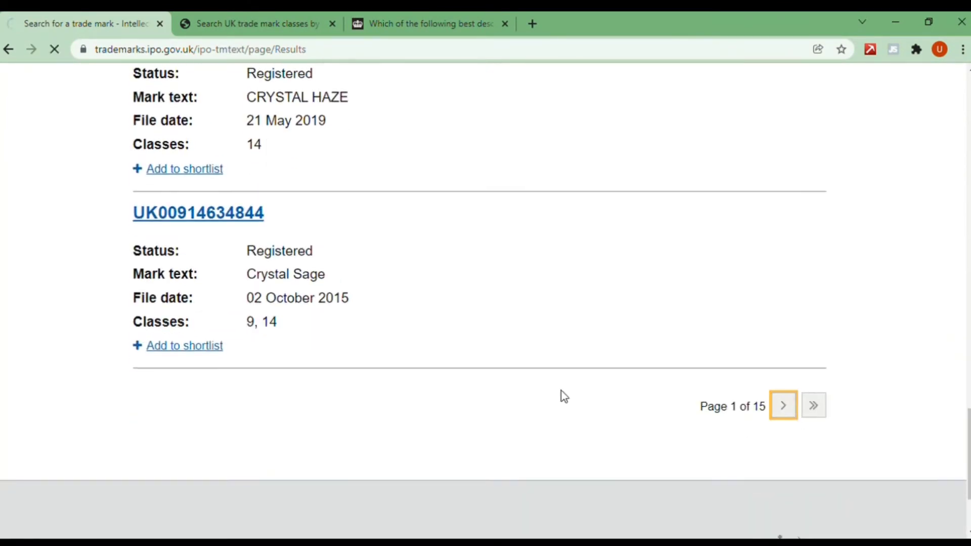
scroll(562, 399, up, 2)
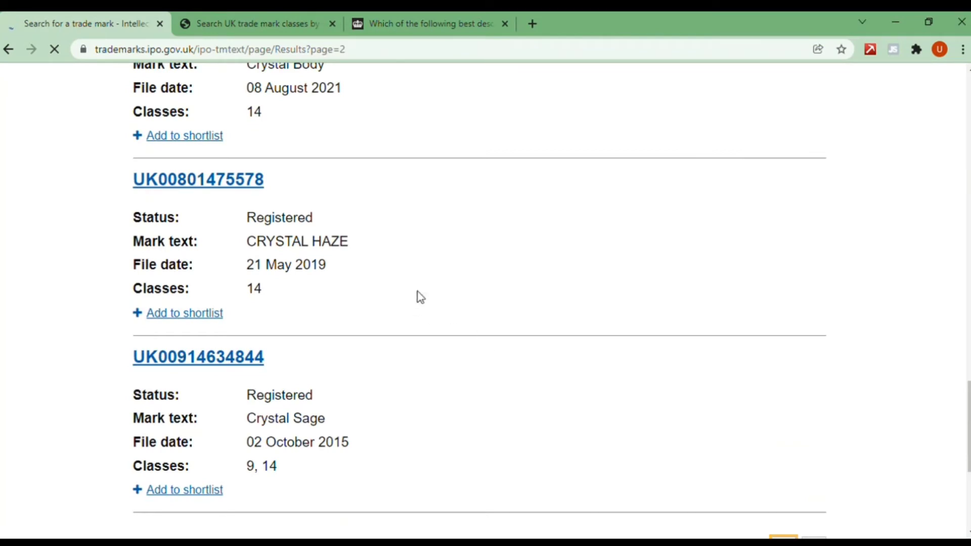
scroll(386, 358, down, 6)
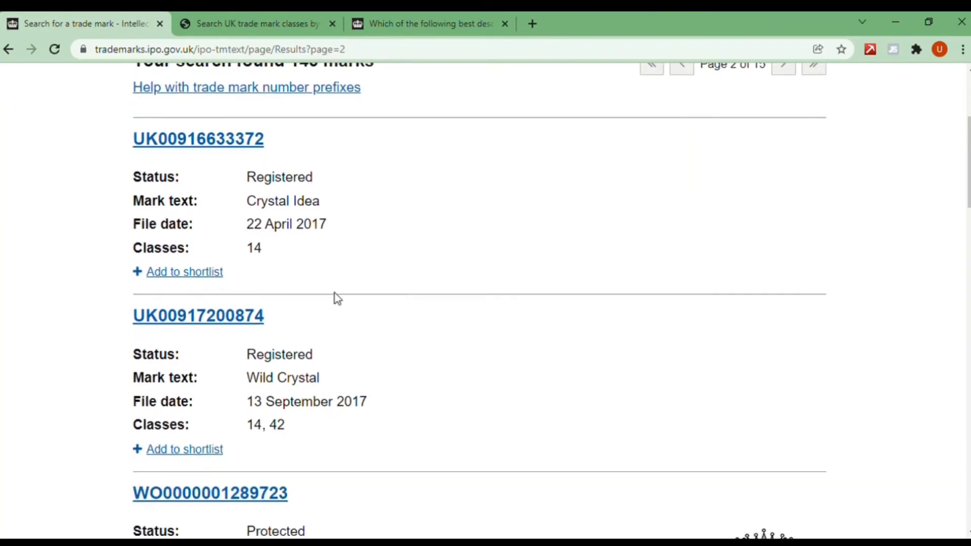
scroll(329, 295, down, 8)
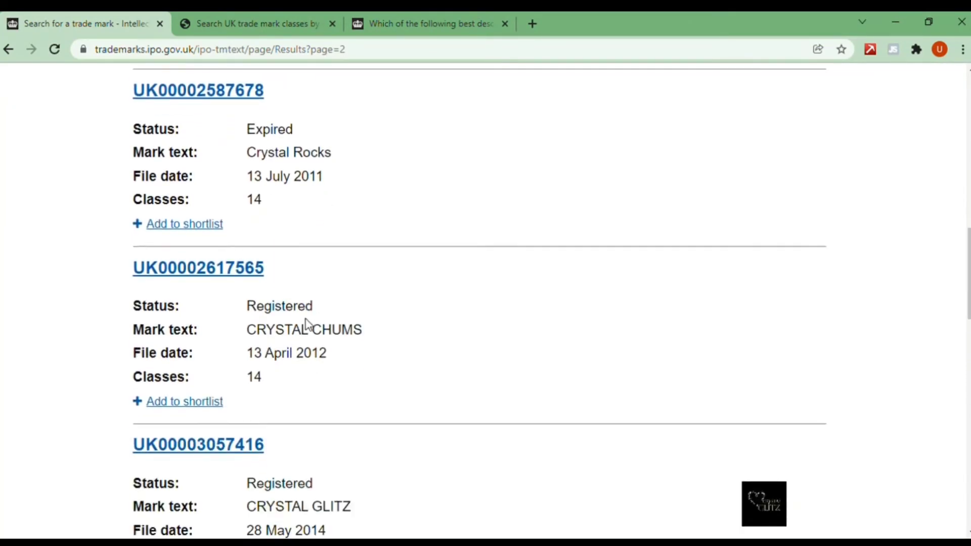
scroll(307, 324, down, 8)
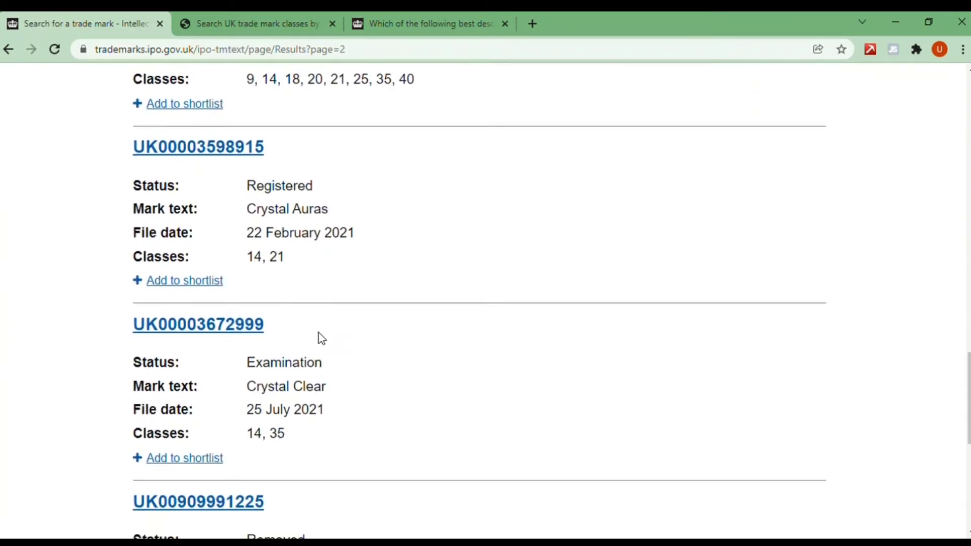
scroll(325, 343, down, 2)
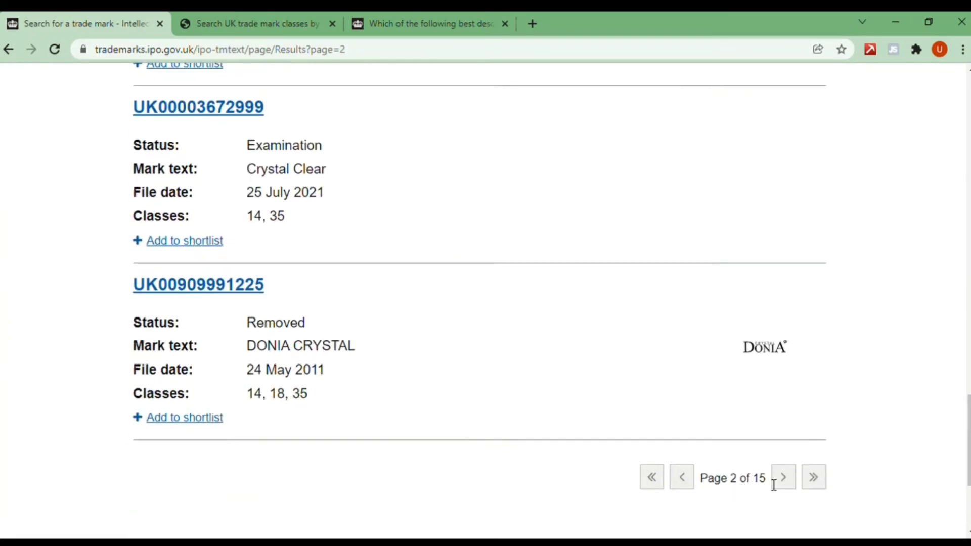
Step: Go to page 3 of the results and examine the word "CRYSTAL" in the first listed mark's text
click(793, 483)
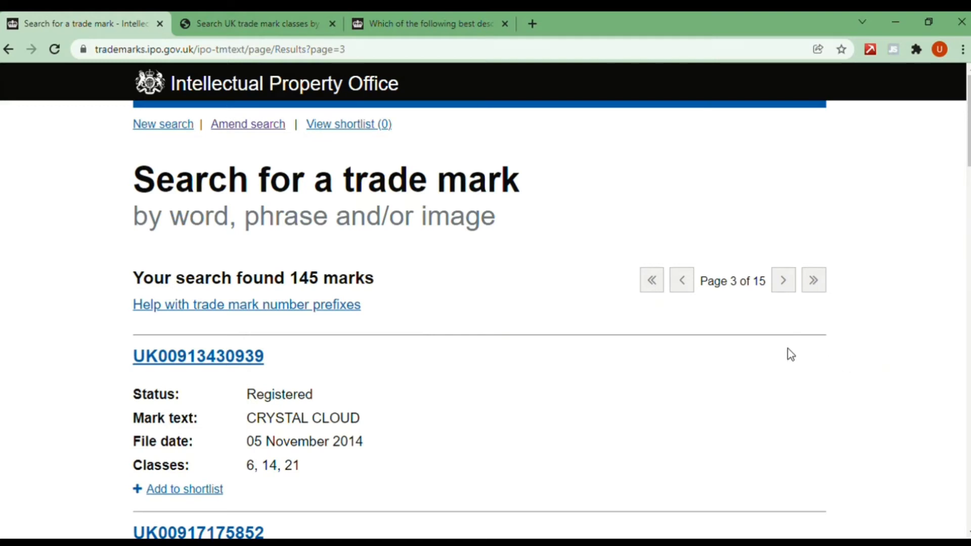
scroll(351, 342, down, 4)
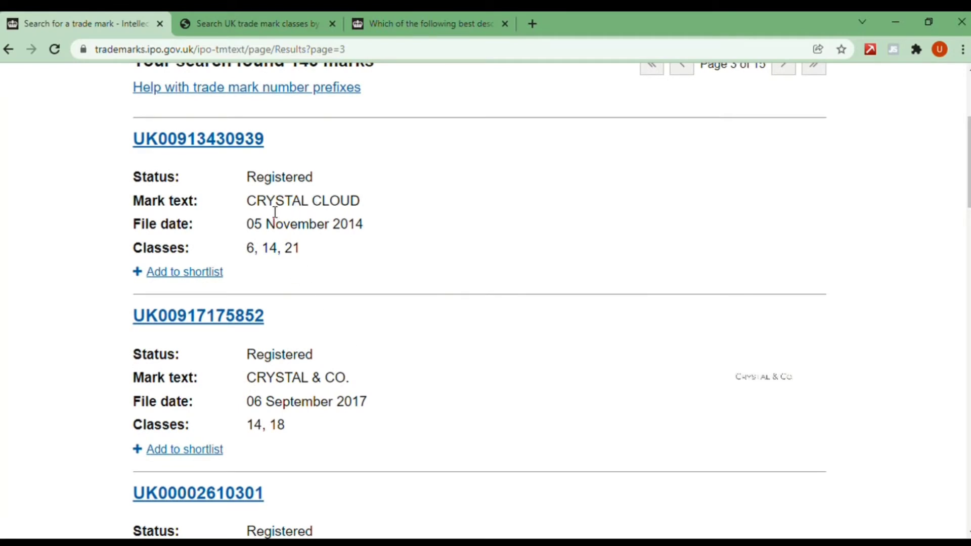
drag(248, 200, 314, 205)
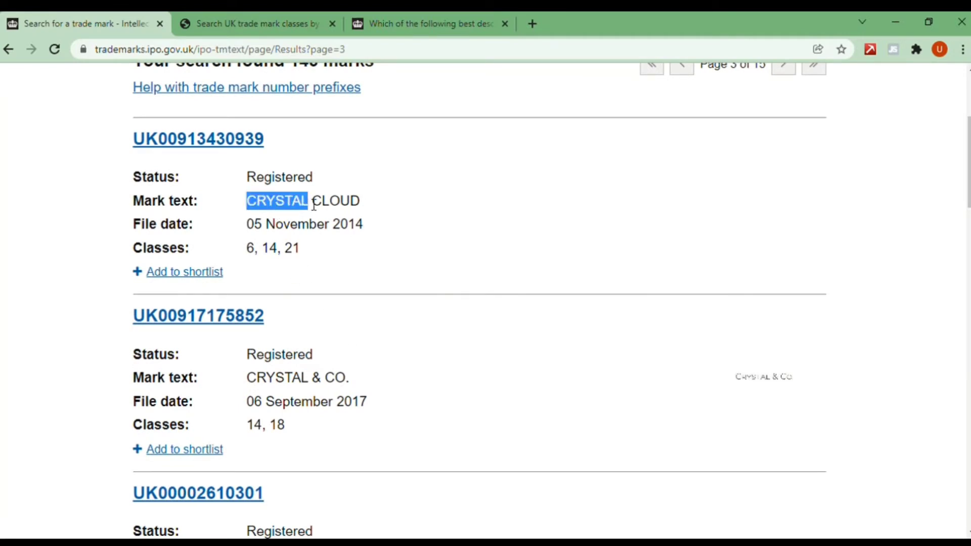
click(248, 203)
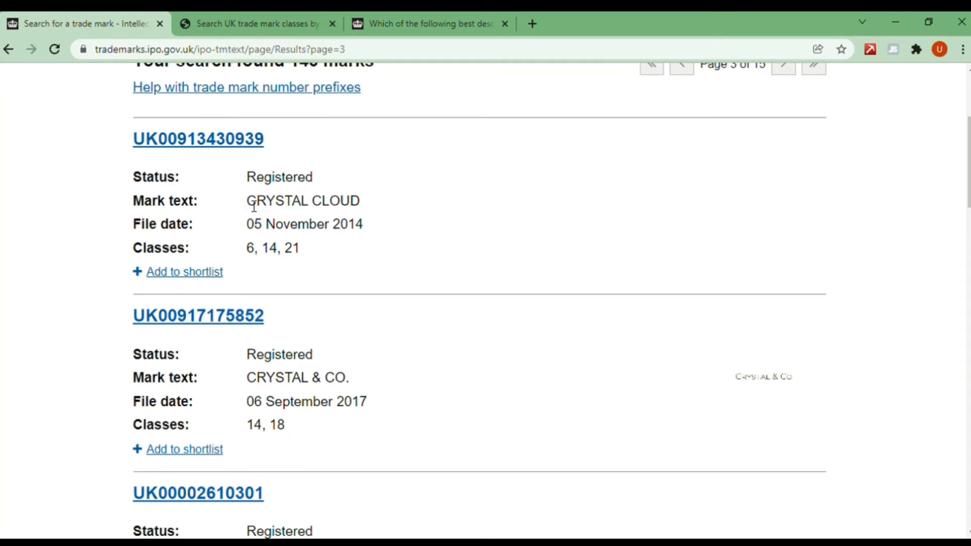
drag(254, 206, 314, 209)
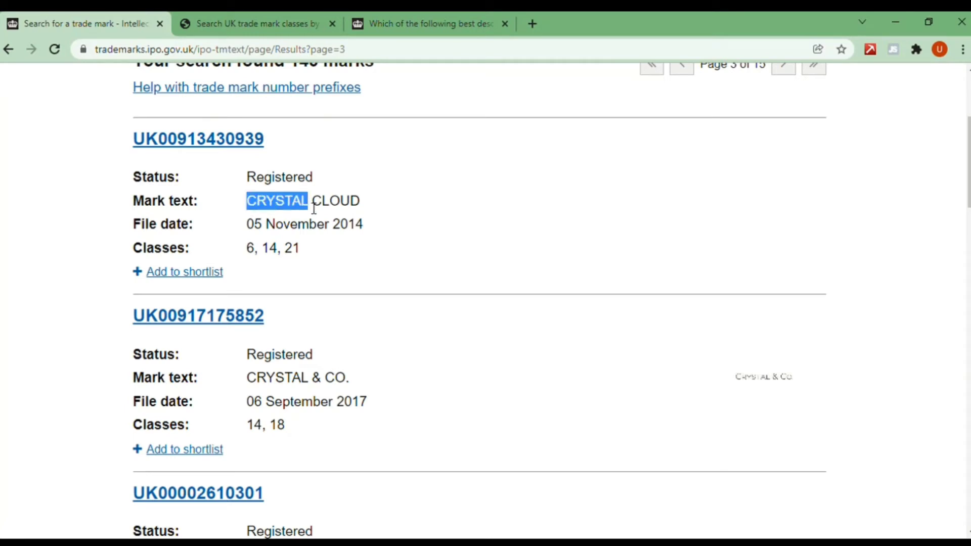
click(432, 210)
scroll(485, 271, up, 1)
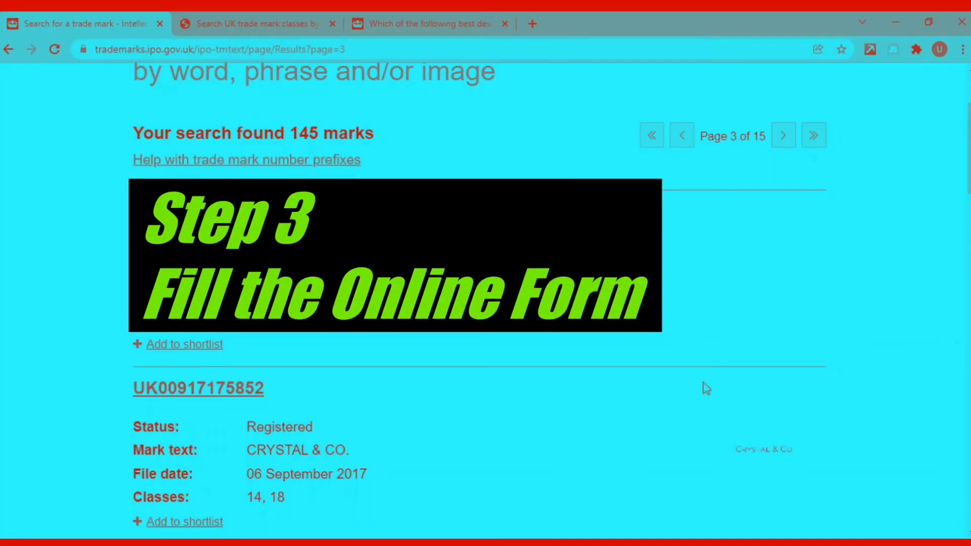
Step: Search Google for "uk trademark registration" and open the "Apply to register a trade mark - GOV.UK" result
click(208, 50)
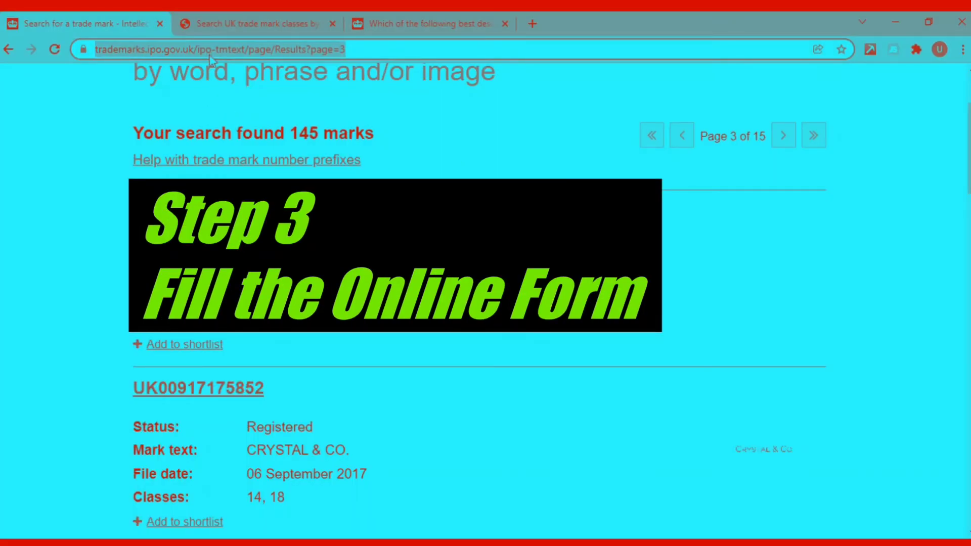
text(uk trademark reg)
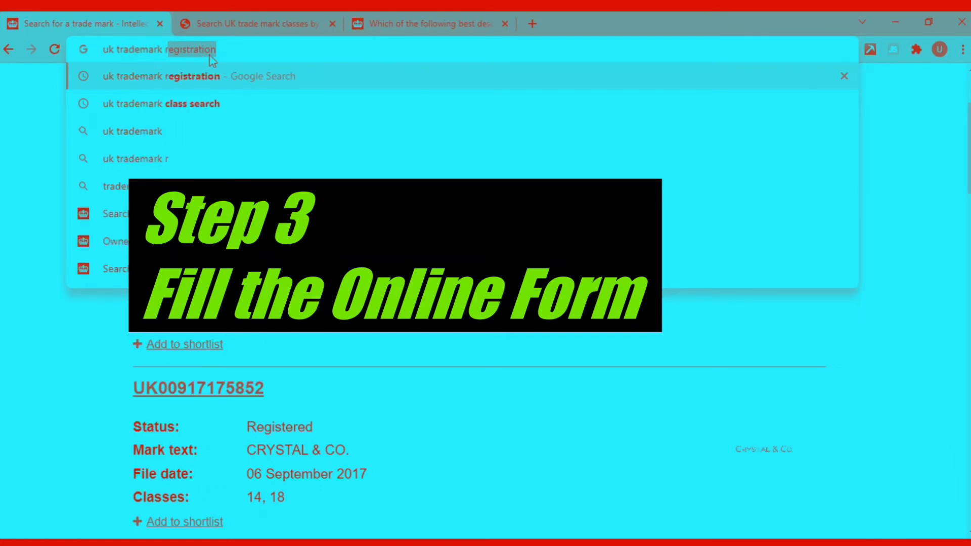
text(istration)
key(Return)
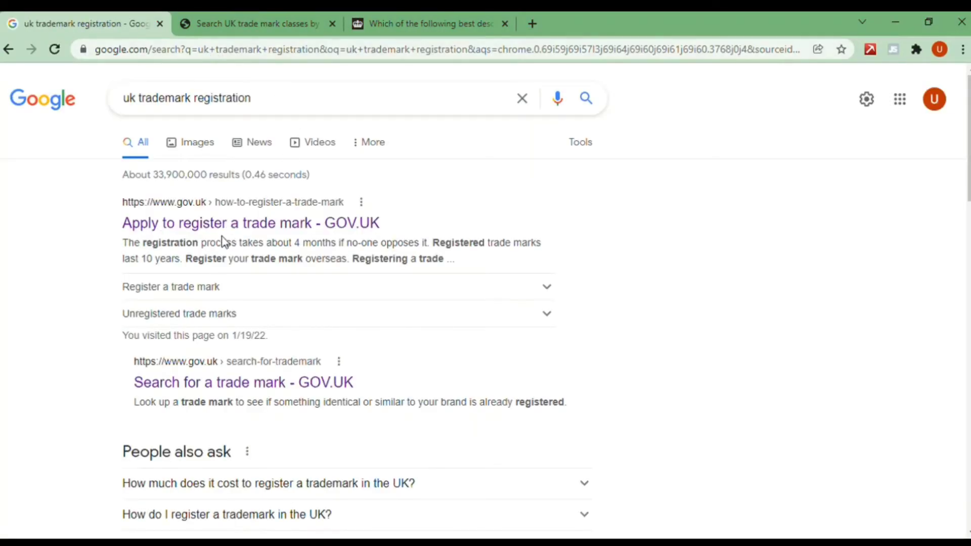
click(227, 233)
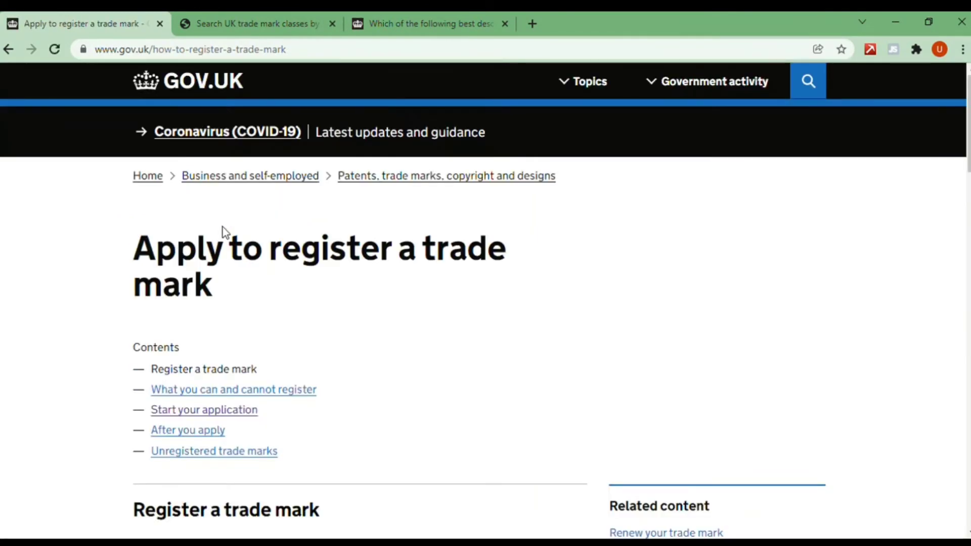
Step: Start the online trade mark application from the "Start your application" section and choose to add the owner's name and address details
scroll(224, 232, down, 2)
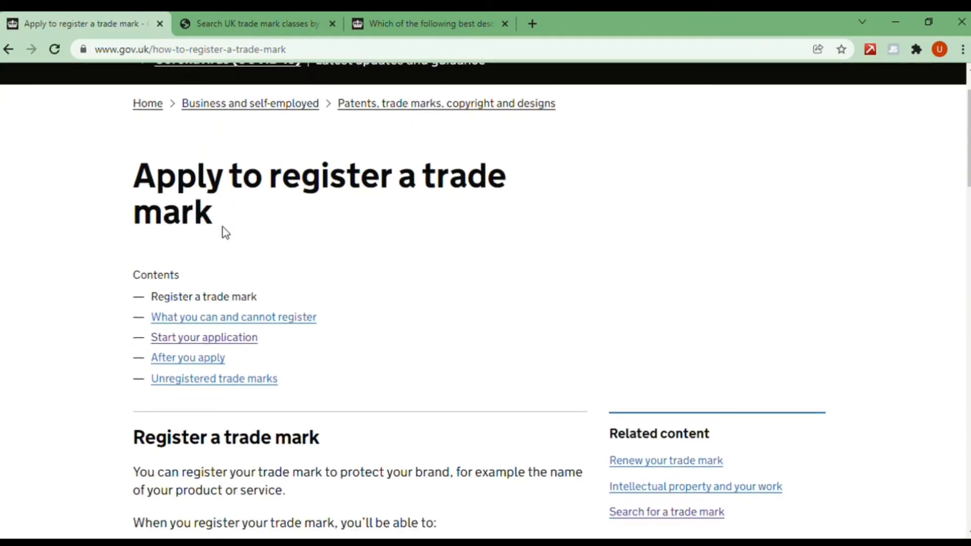
click(248, 339)
scroll(336, 326, down, 7)
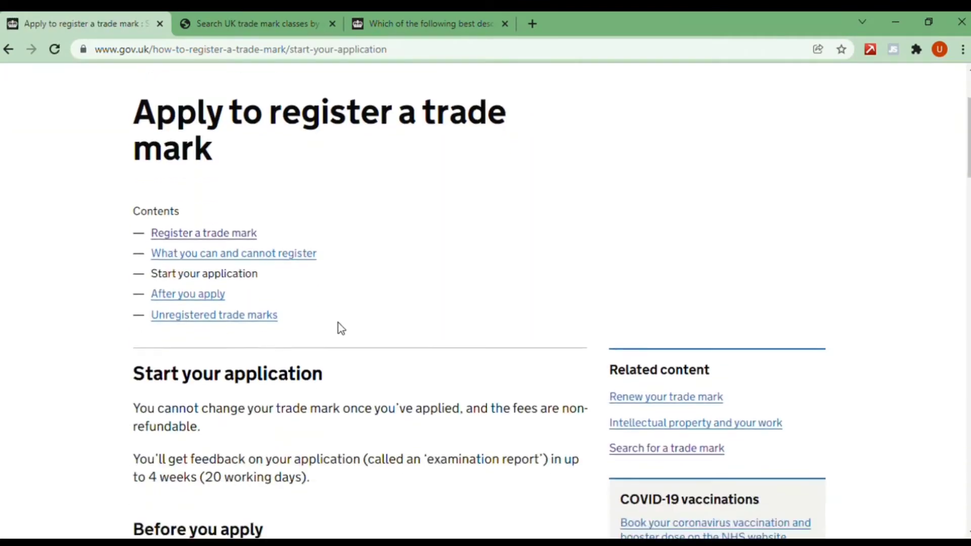
scroll(328, 289, down, 8)
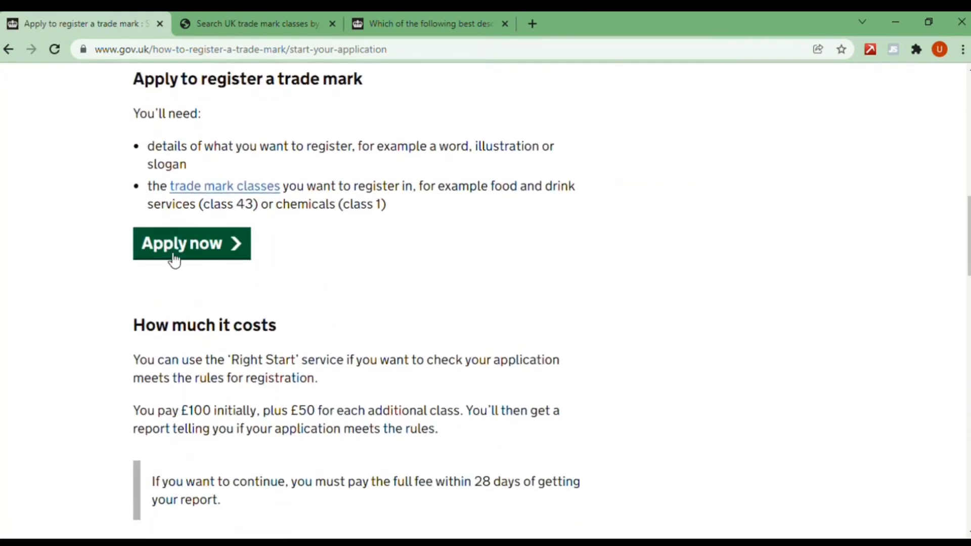
click(172, 255)
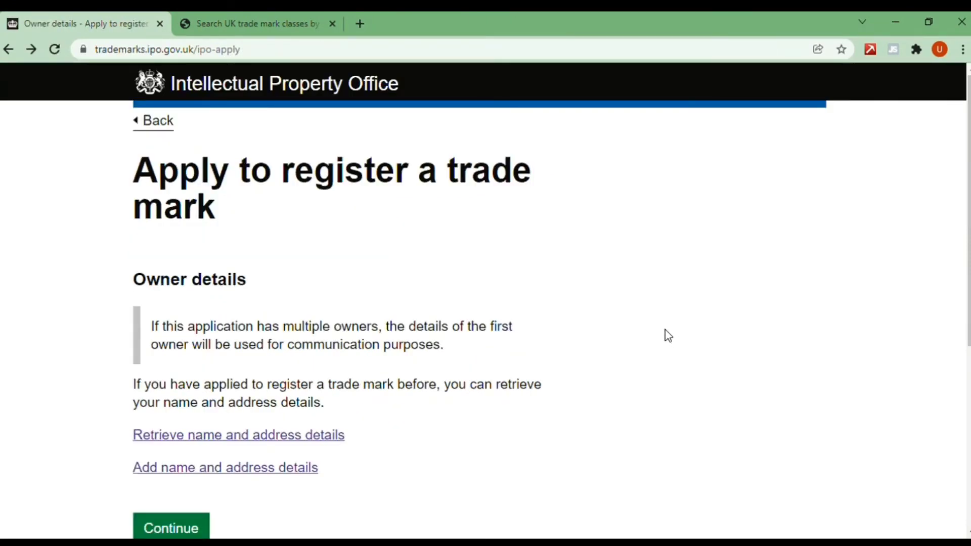
scroll(668, 335, down, 1)
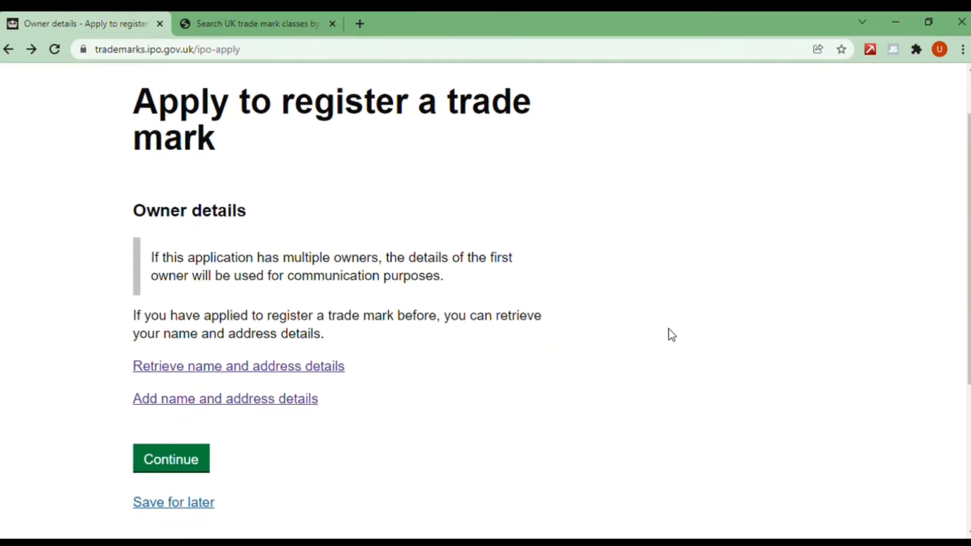
click(284, 404)
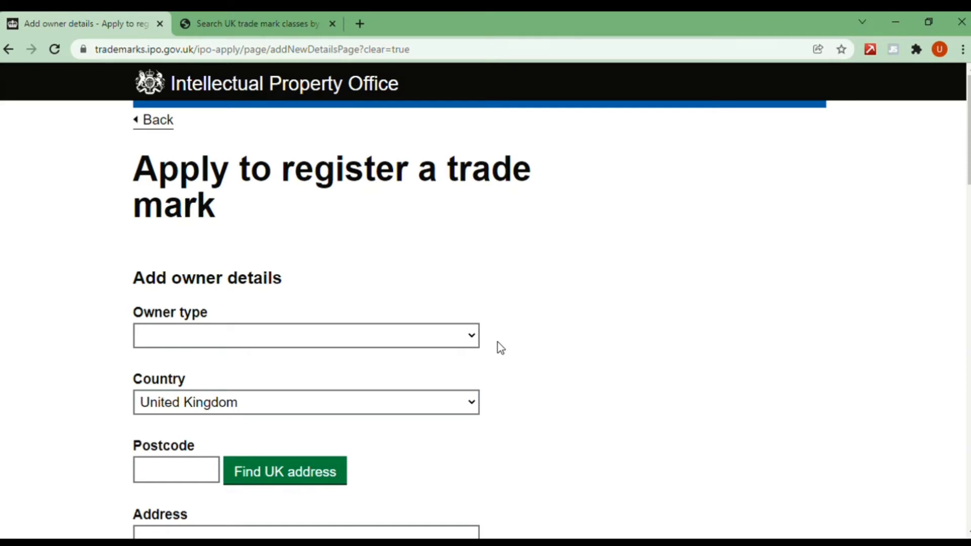
Step: Accept the email use, name and address publication, and entitlement to hold property statements at the end of the owner details form
scroll(587, 256, down, 3)
scroll(548, 188, down, 2)
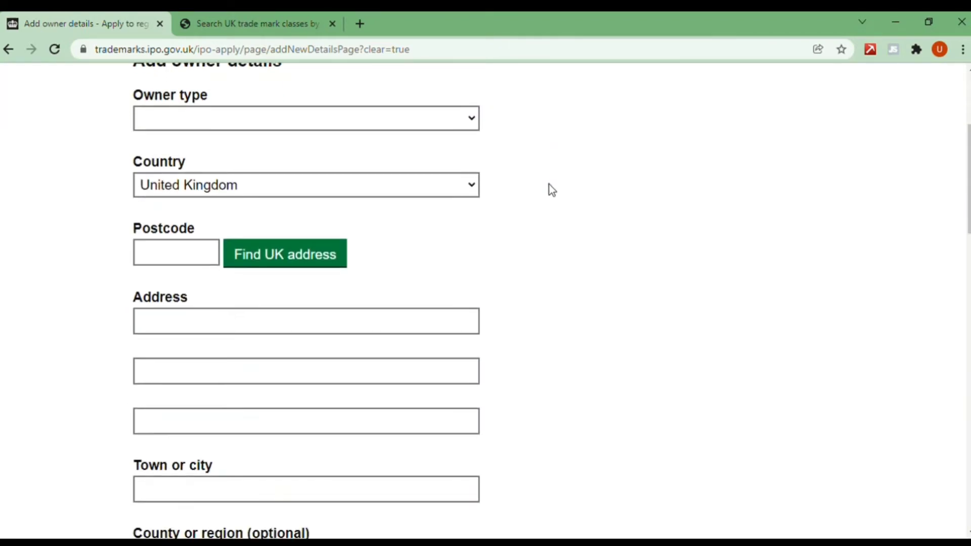
scroll(431, 255, down, 2)
scroll(436, 256, down, 4)
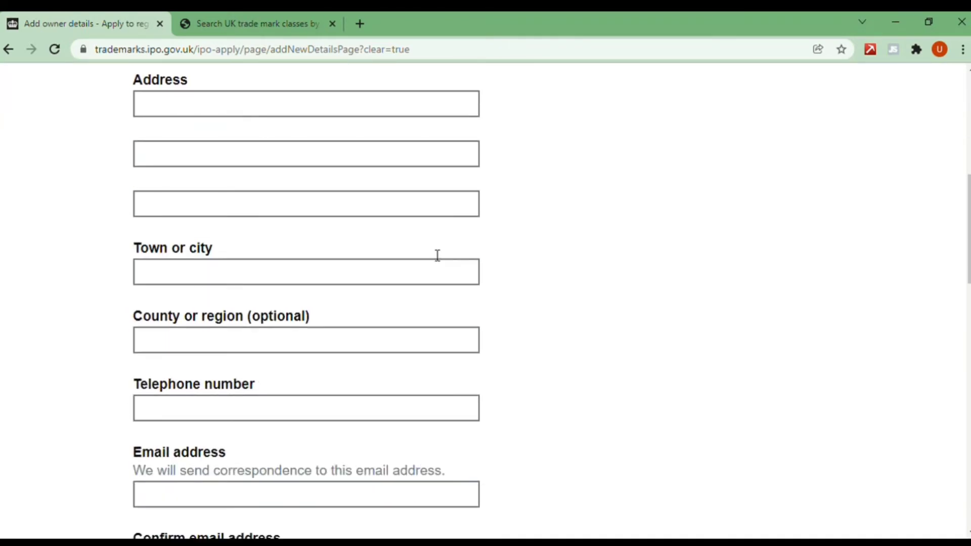
scroll(437, 255, down, 8)
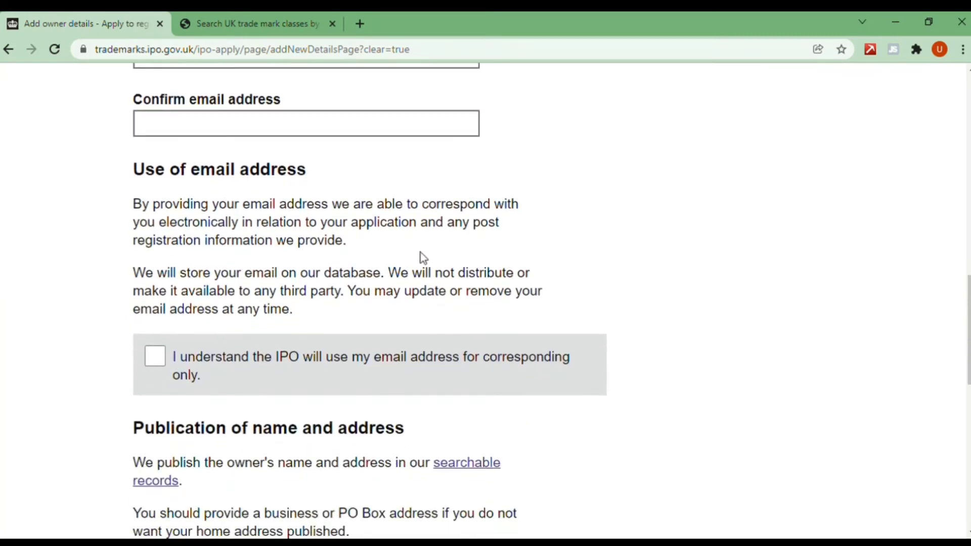
scroll(226, 303, down, 1)
click(161, 221)
scroll(151, 310, down, 1)
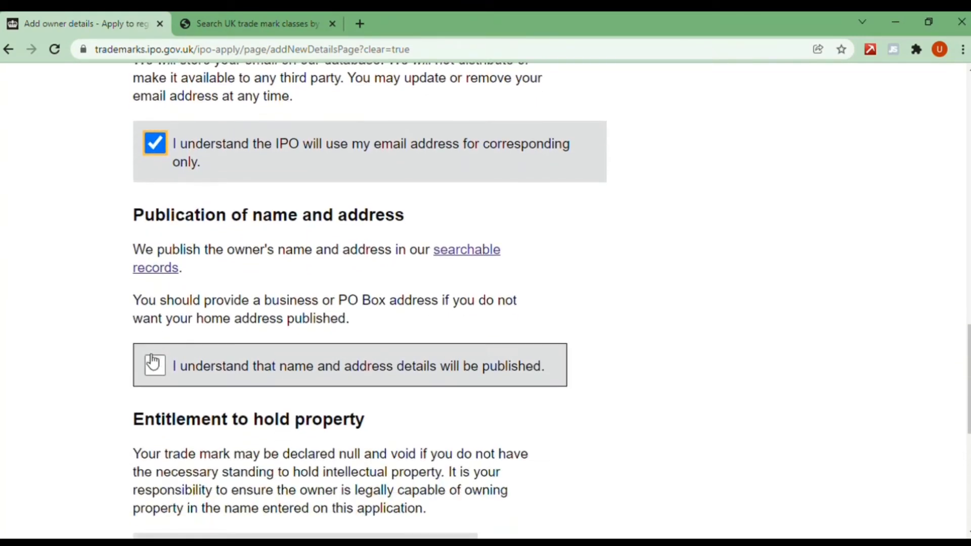
click(176, 353)
scroll(176, 352, down, 3)
click(156, 405)
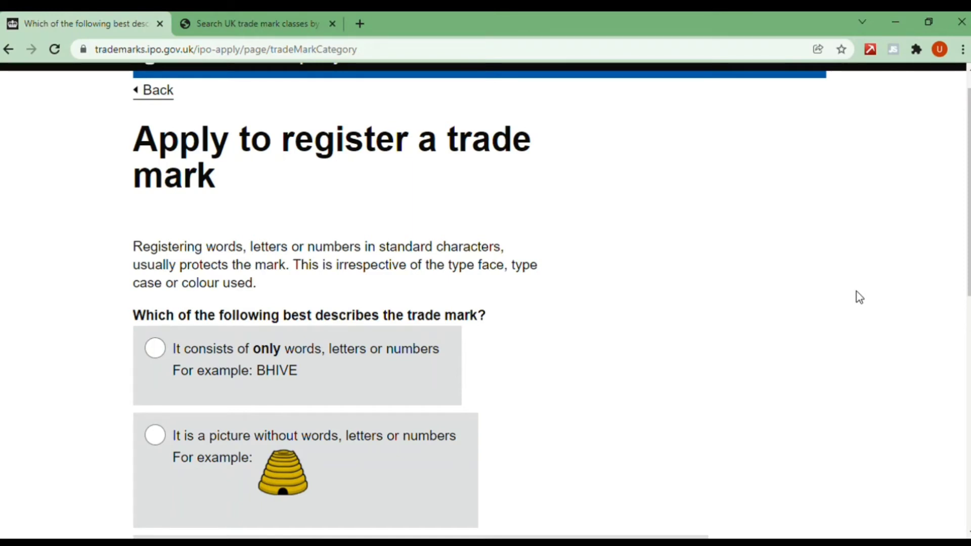
Step: Describe the trade mark as consisting of only words, letters or numbers and continue the application
scroll(844, 304, down, 2)
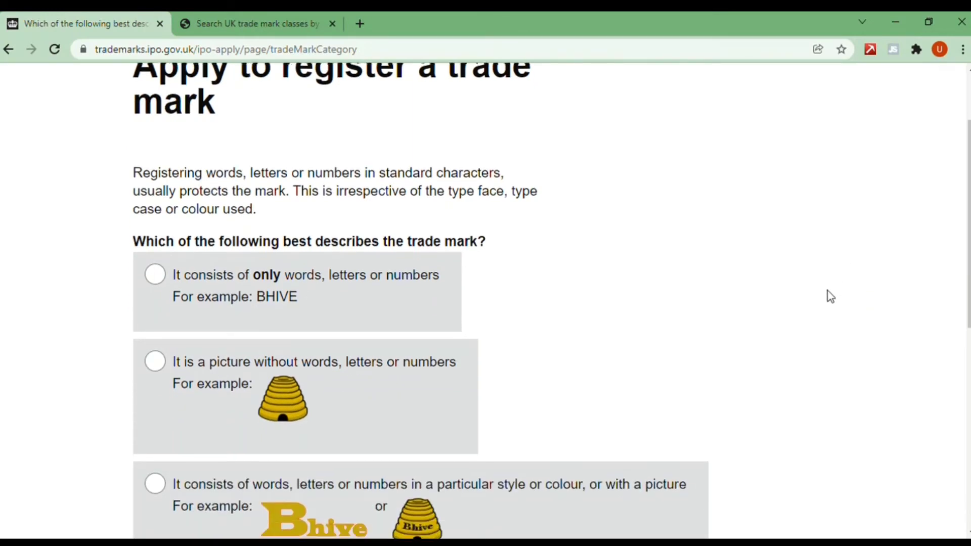
scroll(827, 292, down, 1)
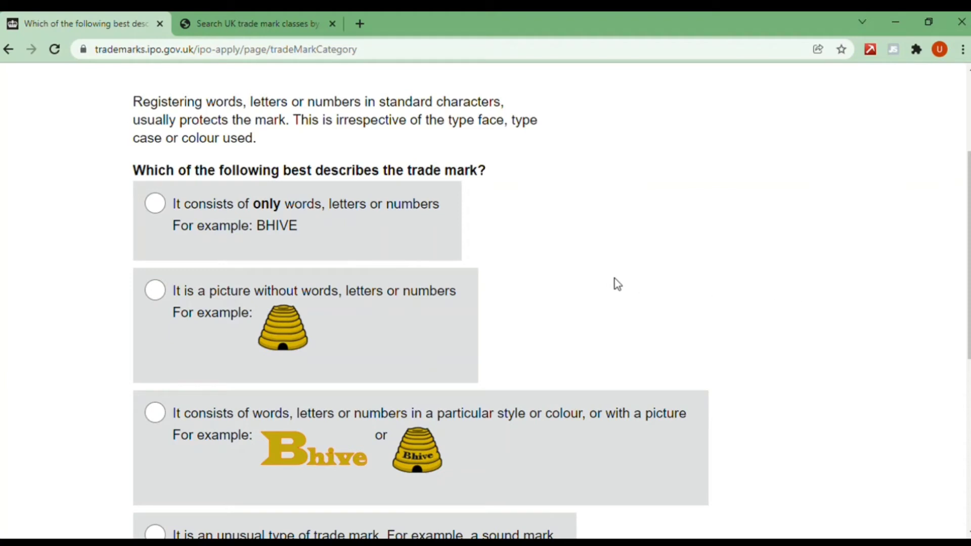
scroll(253, 293, down, 1)
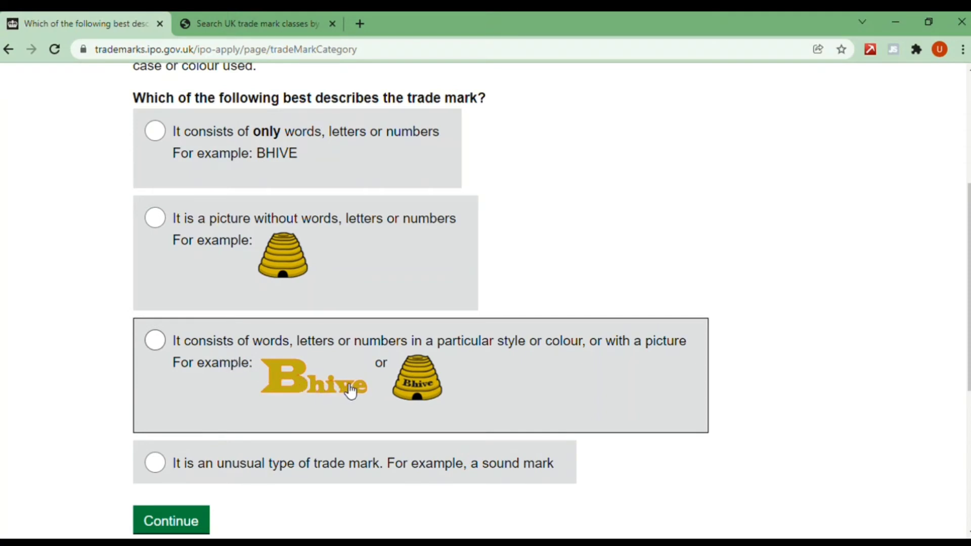
scroll(561, 334, up, 1)
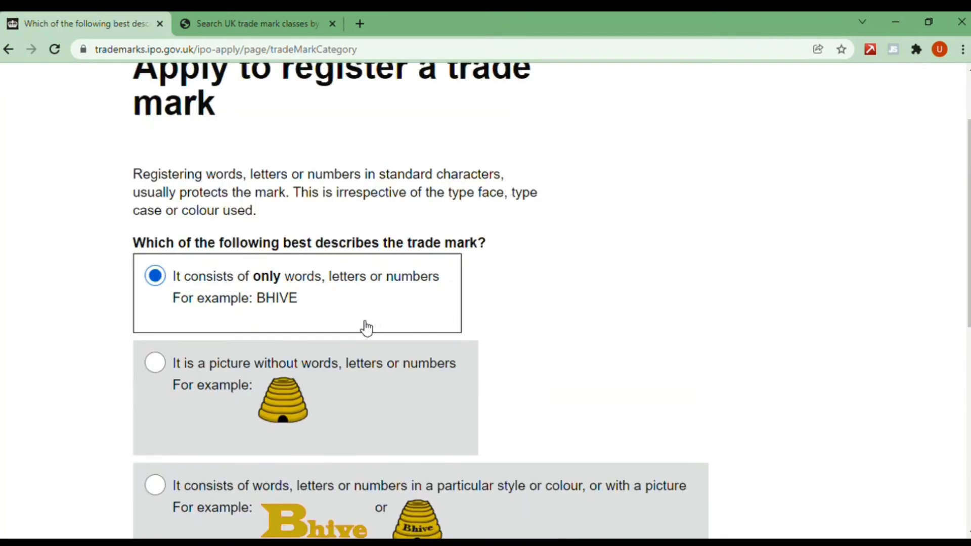
click(156, 276)
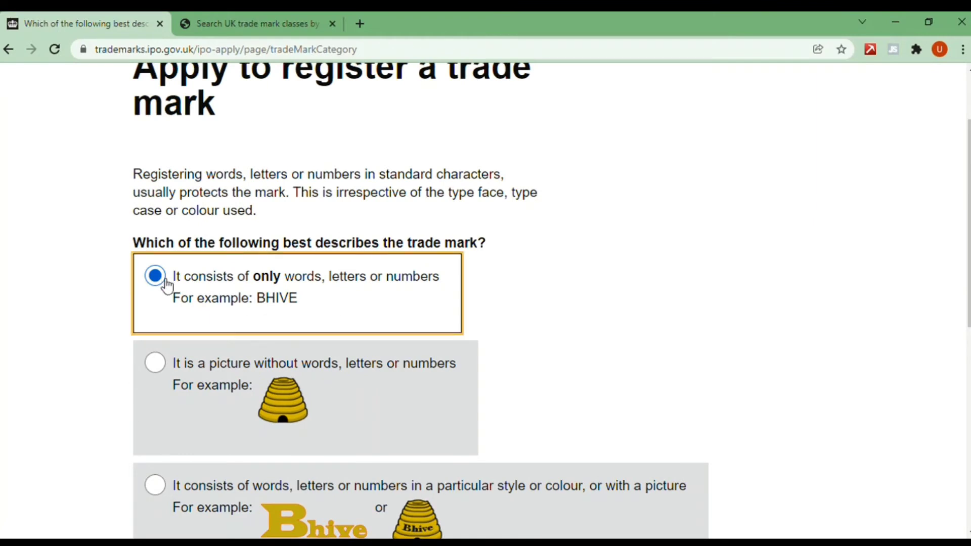
scroll(163, 284, down, 7)
click(153, 302)
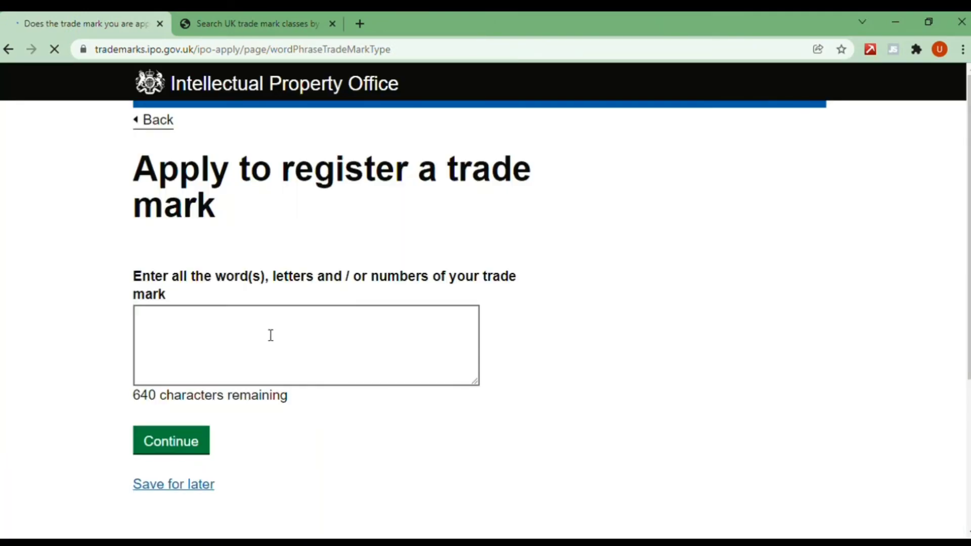
Step: Enter "Crystal" as the wording of the trade mark and continue
click(271, 336)
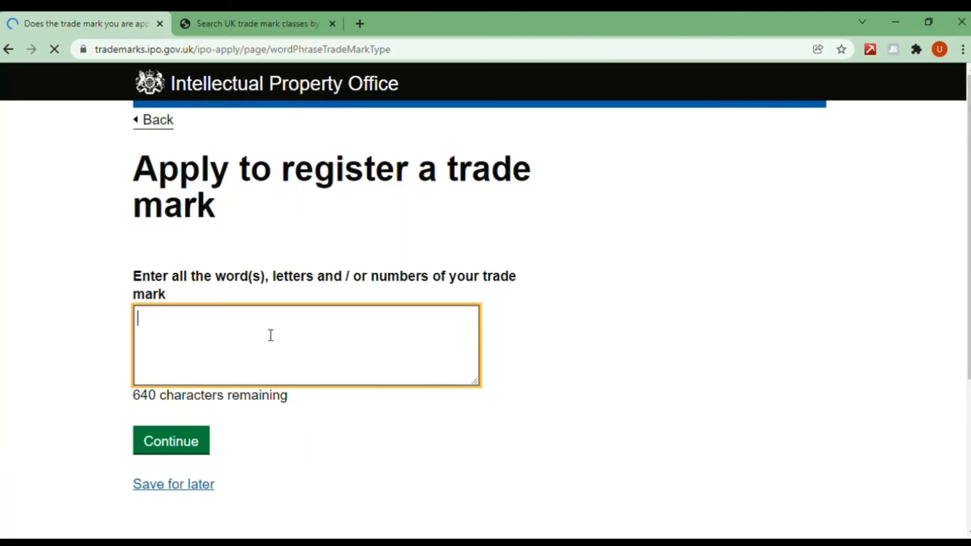
text(Crystal)
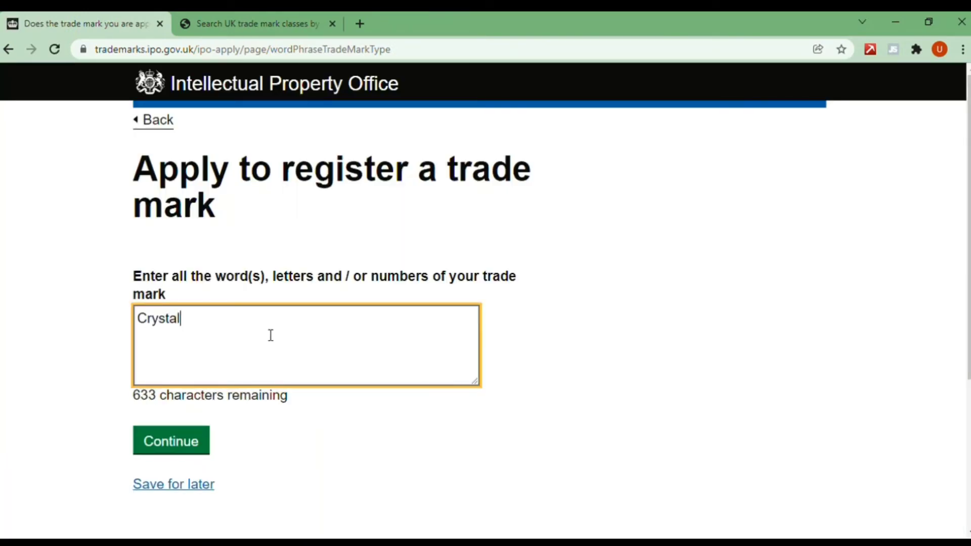
click(179, 441)
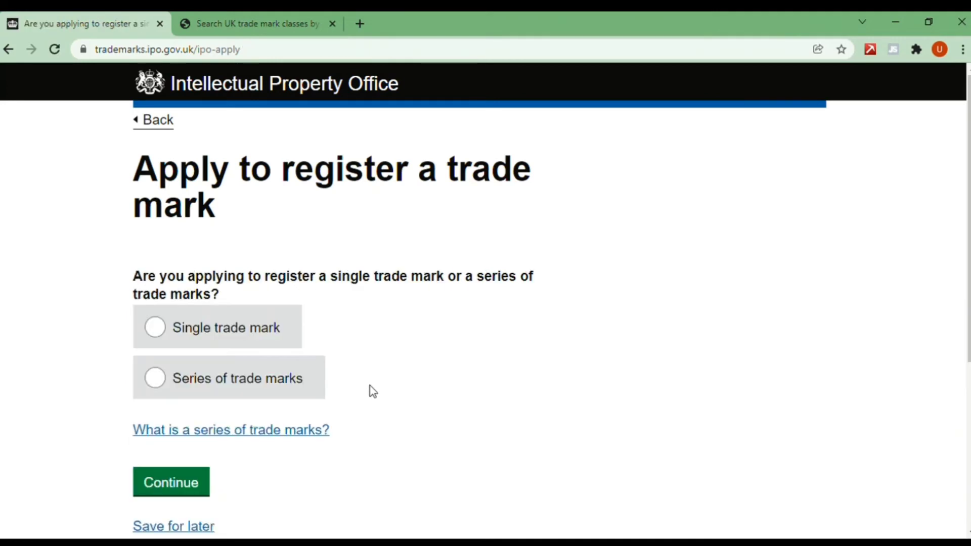
Step: Apply for a single trade mark rather than a series and continue
scroll(350, 348, down, 1)
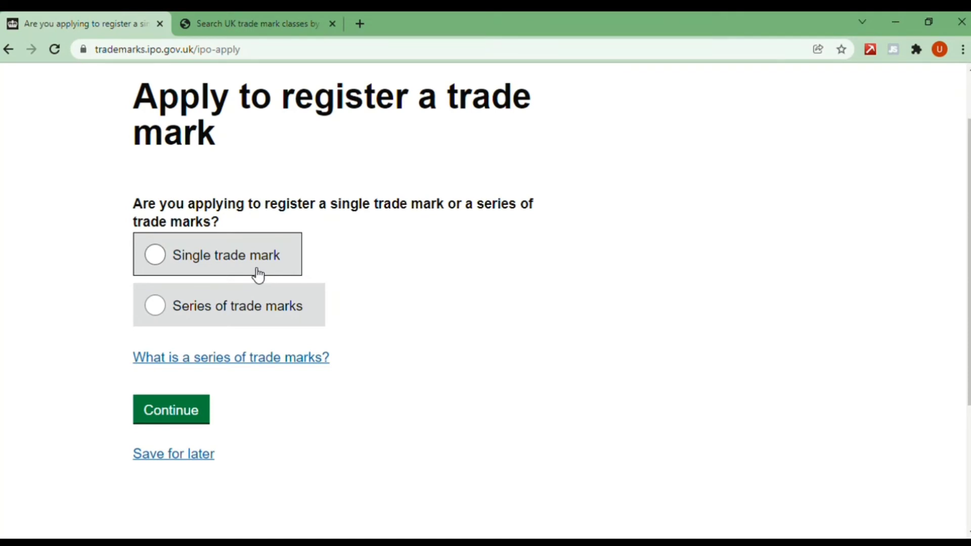
click(166, 262)
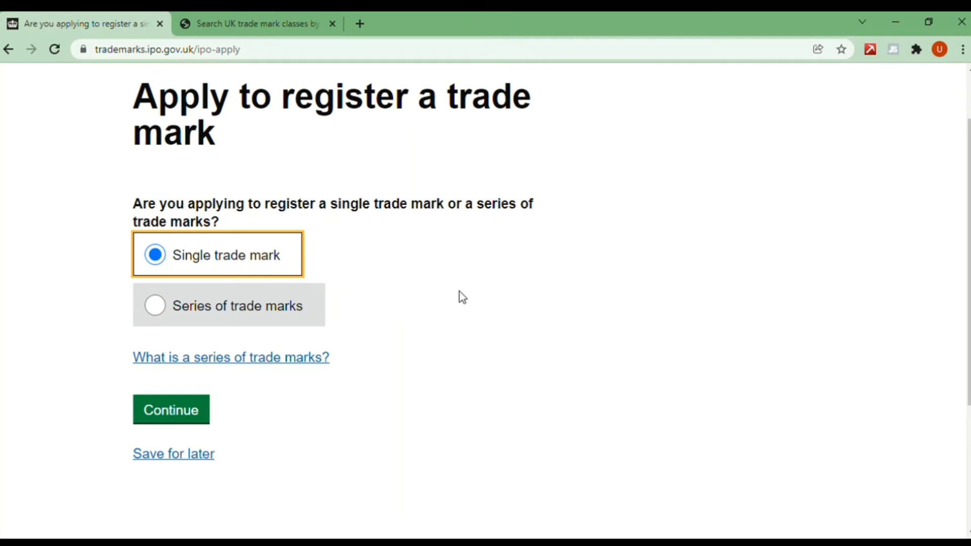
click(196, 409)
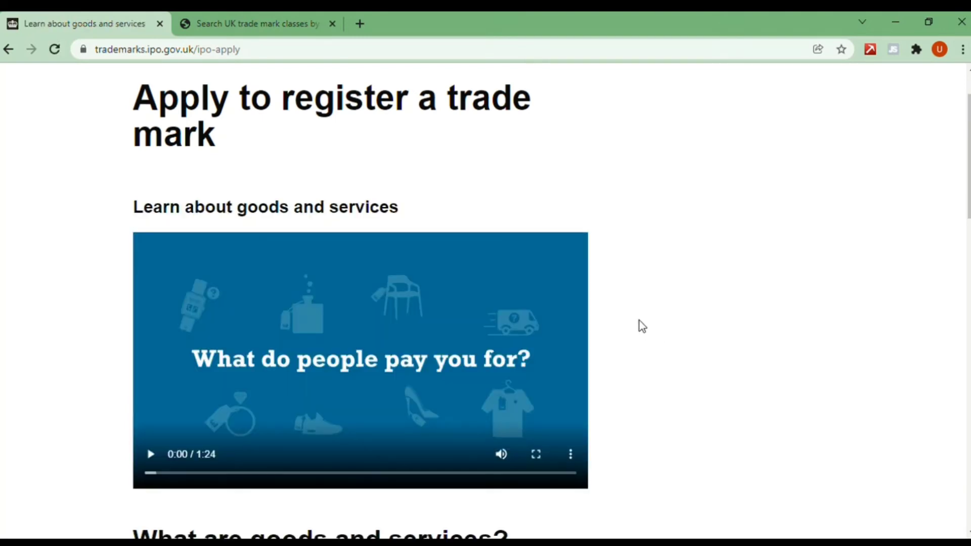
Step: Review the guidance on goods and services, including the standard fee and the additional fee for another class
scroll(639, 321, down, 3)
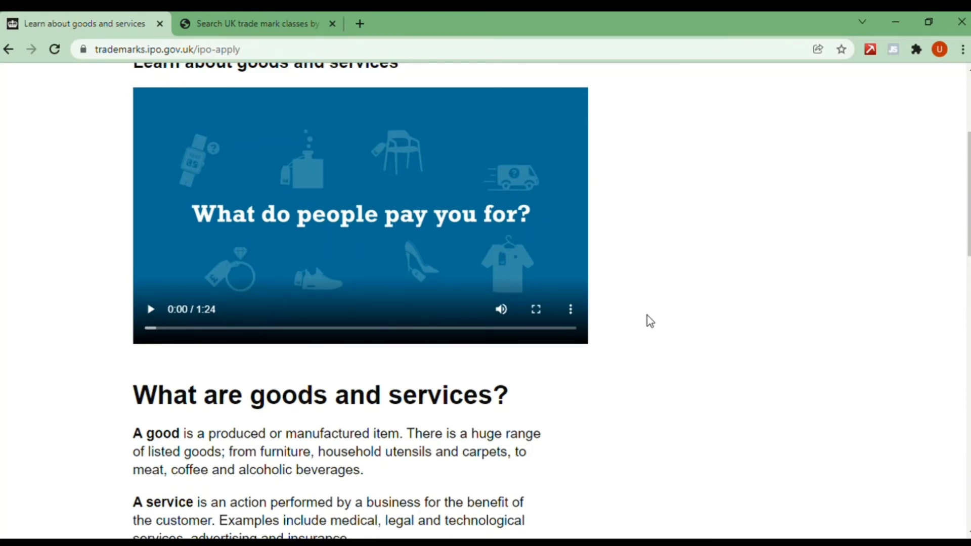
scroll(650, 321, down, 10)
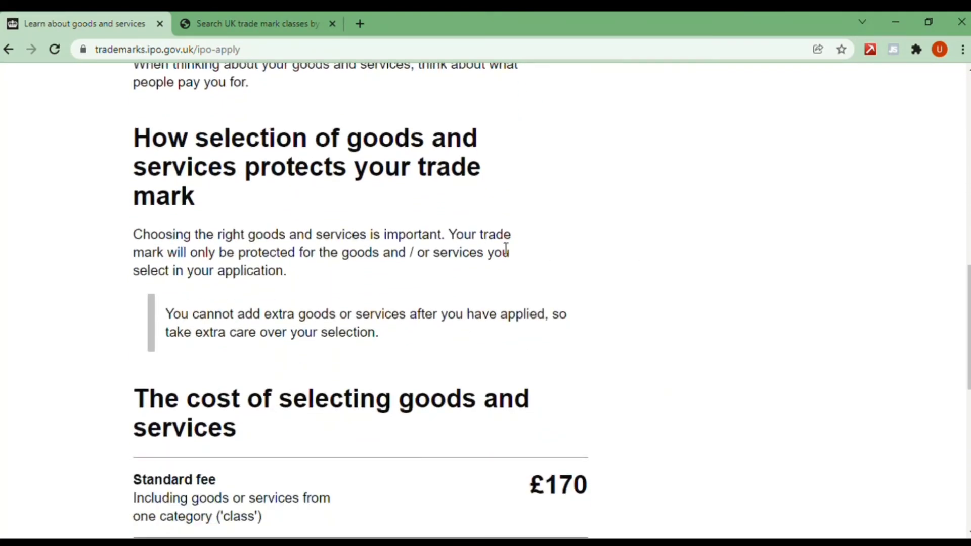
scroll(551, 222, up, 1)
scroll(557, 235, down, 4)
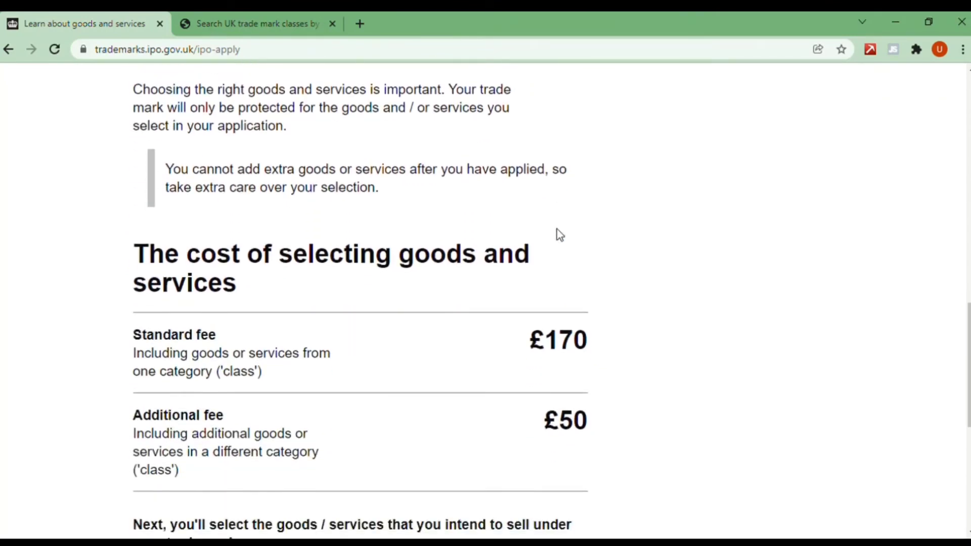
scroll(596, 271, down, 1)
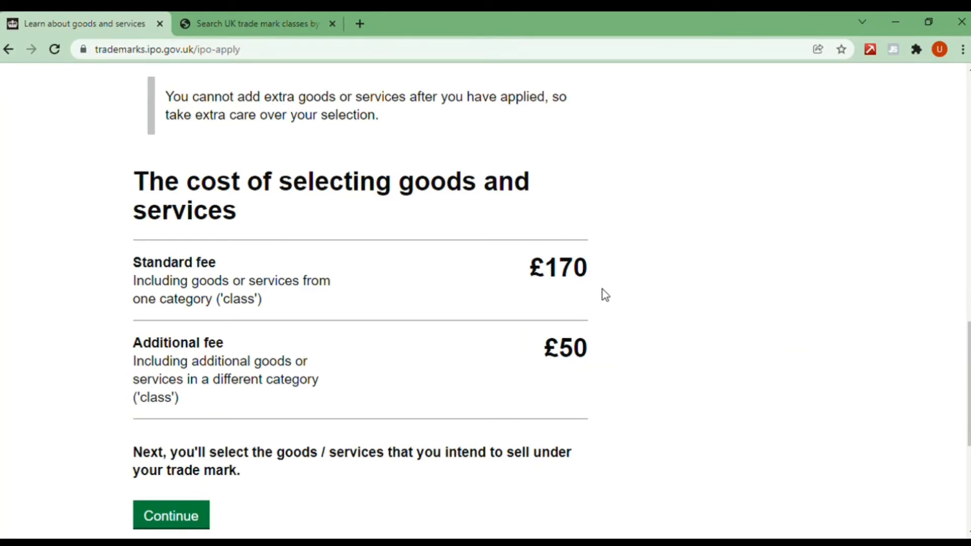
drag(537, 275, 591, 276)
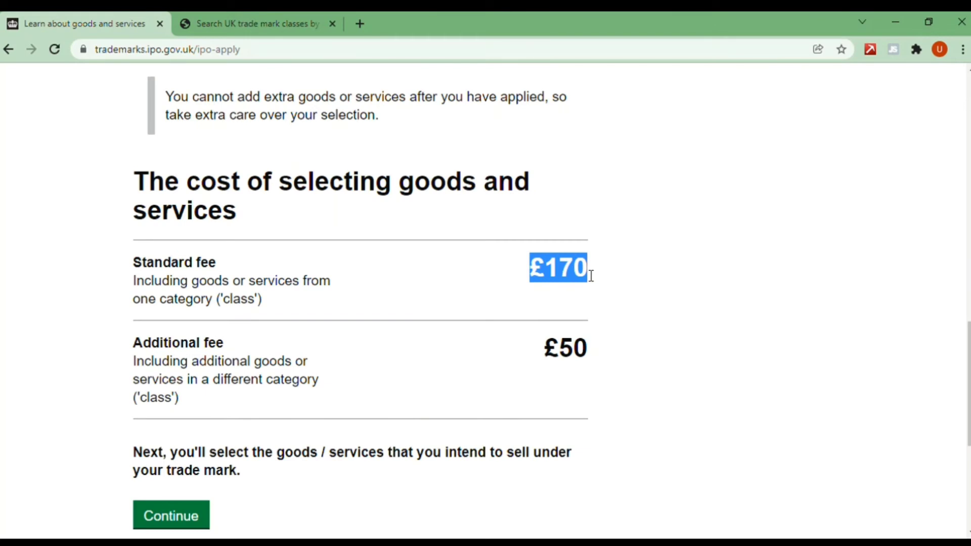
drag(552, 351, 589, 351)
click(497, 355)
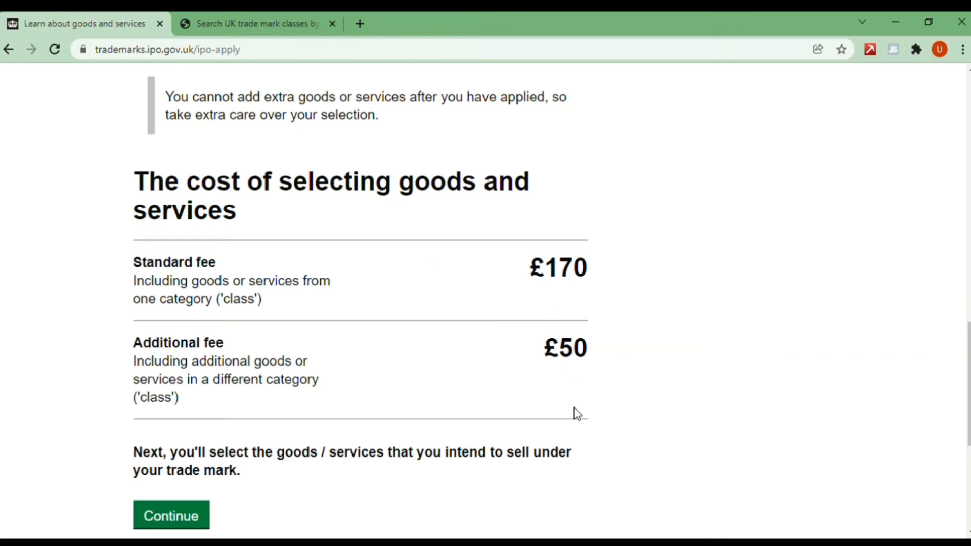
scroll(549, 410, down, 1)
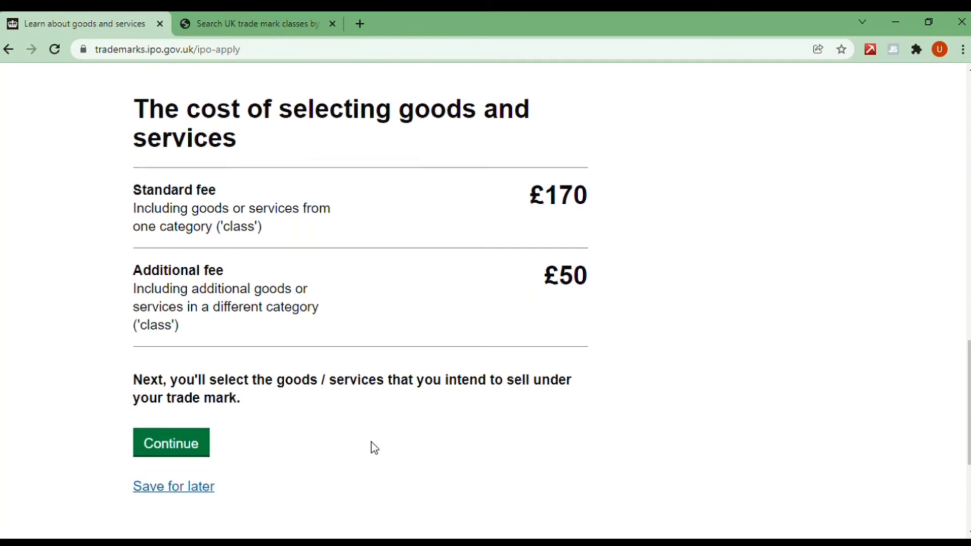
Step: Continue to the goods and services choice, opt for the pre-approved list of terms, and search it for "jewellery"
click(185, 448)
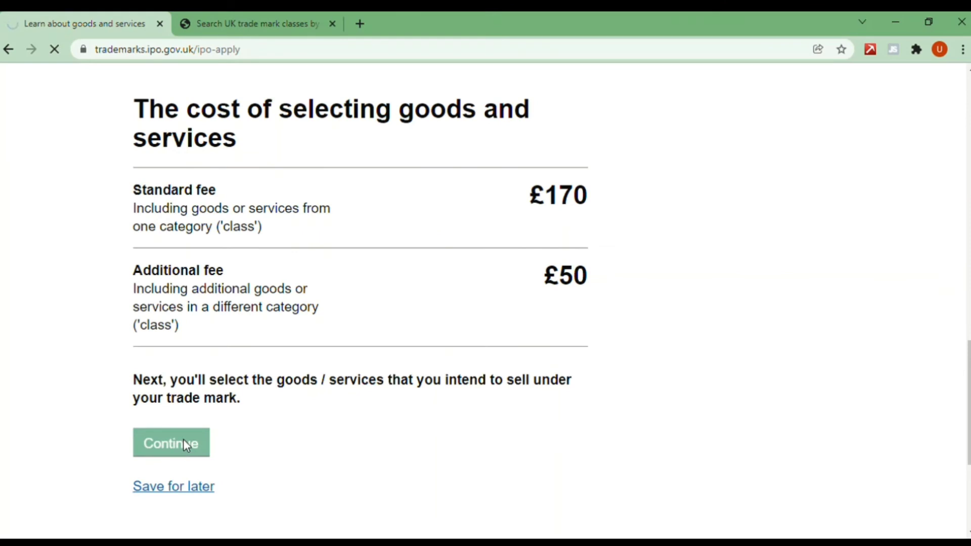
scroll(840, 224, down, 1)
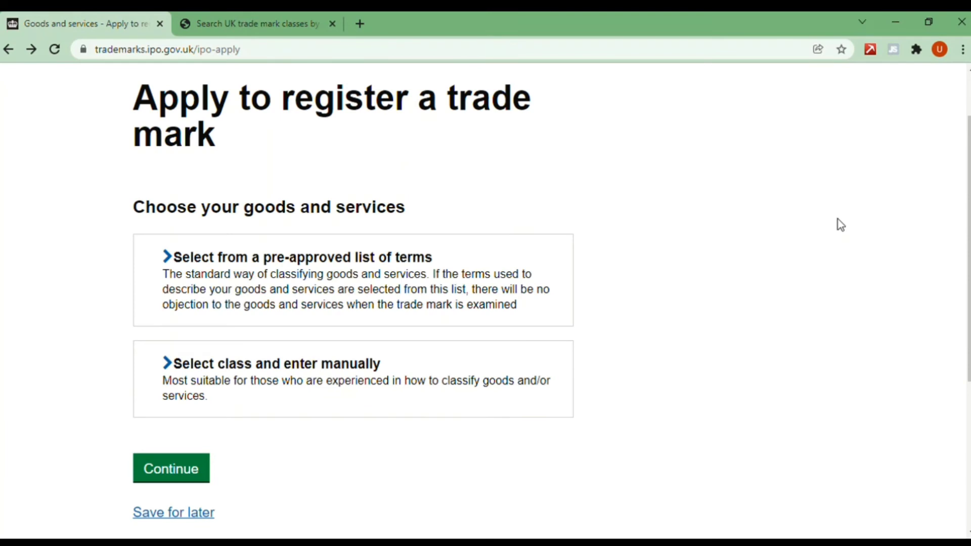
click(308, 271)
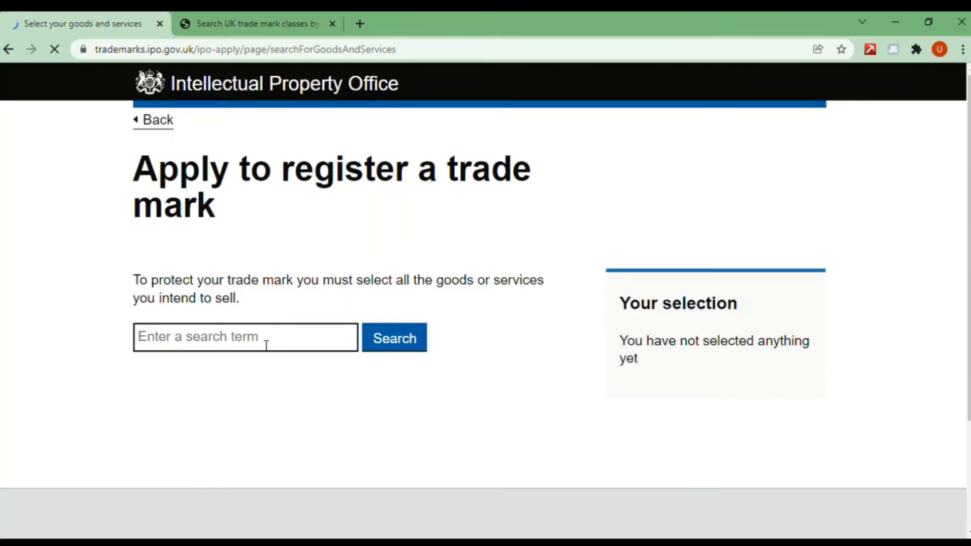
click(275, 349)
text(jewellery)
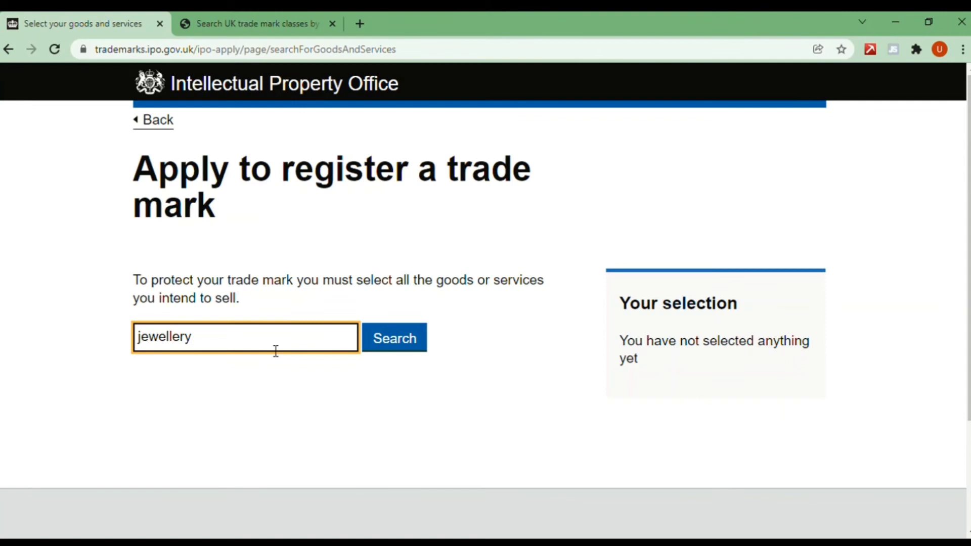
key(Return)
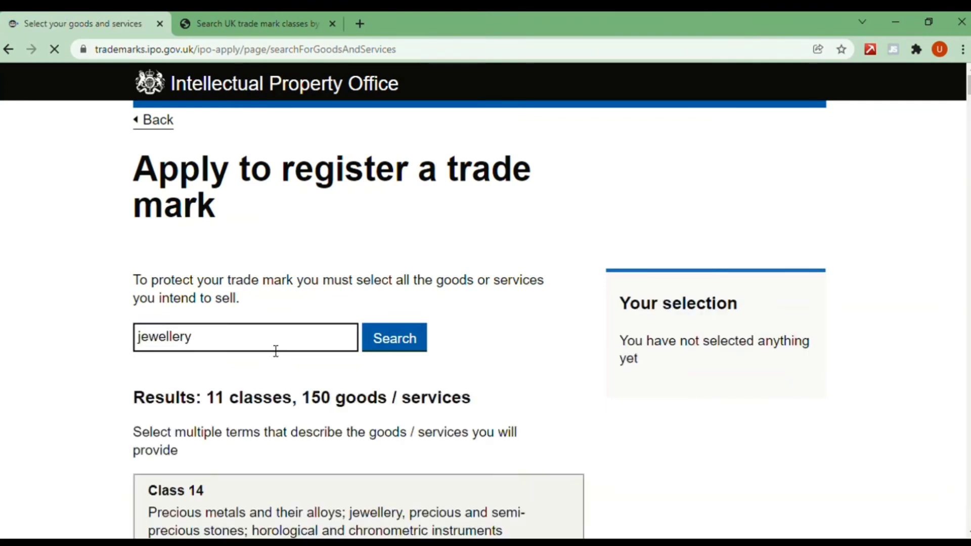
Step: Select the Class 14 terms "Jewellery", "Jewellery, including imitation jewellery and plastic jewellery" and "Ornaments [jewellery]"
scroll(234, 342, down, 4)
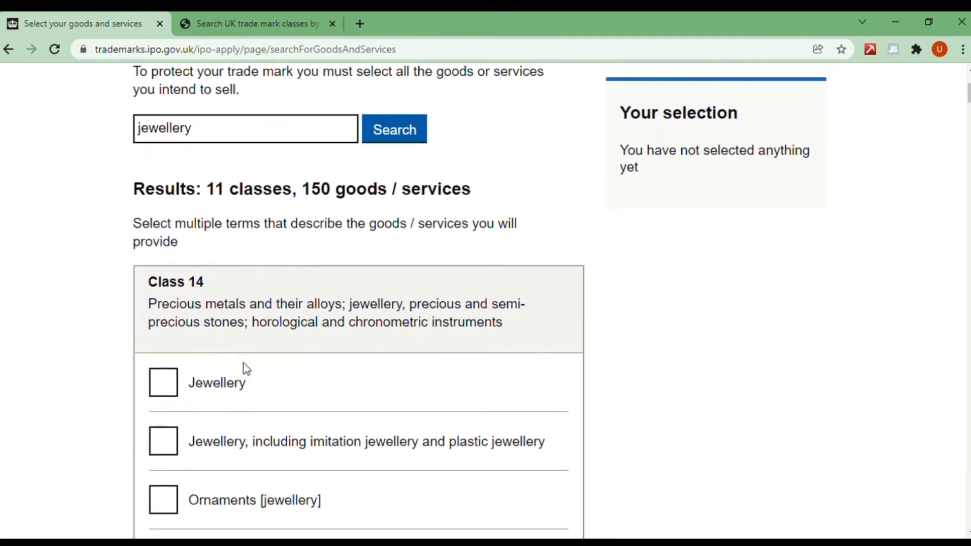
scroll(202, 314, down, 1)
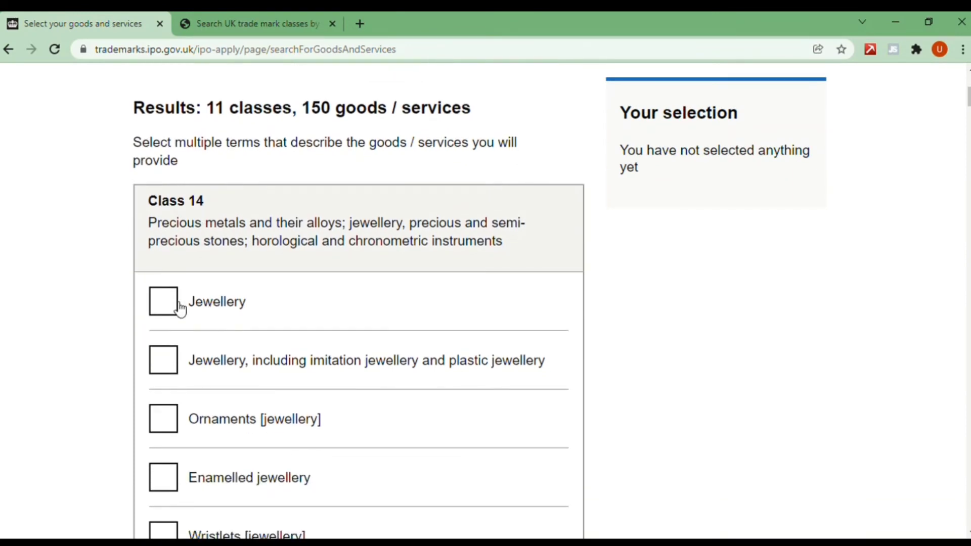
click(175, 308)
click(166, 360)
scroll(166, 360, down, 1)
click(174, 352)
scroll(172, 369, down, 1)
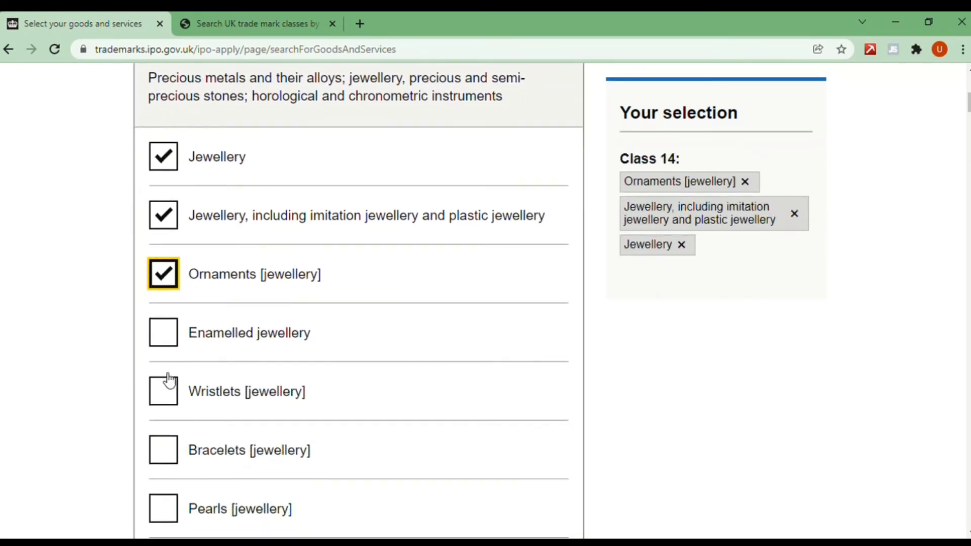
Step: Add the Class 14 terms for enamelled jewellery, wristlets, bracelets and pearls to the selection
click(170, 345)
click(173, 396)
scroll(169, 418, down, 2)
click(177, 316)
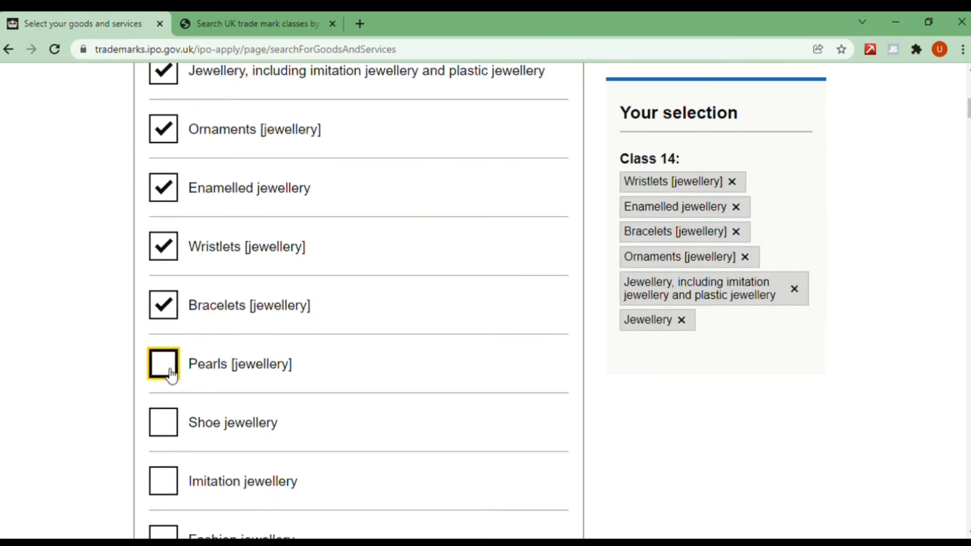
click(169, 369)
scroll(184, 331, up, 4)
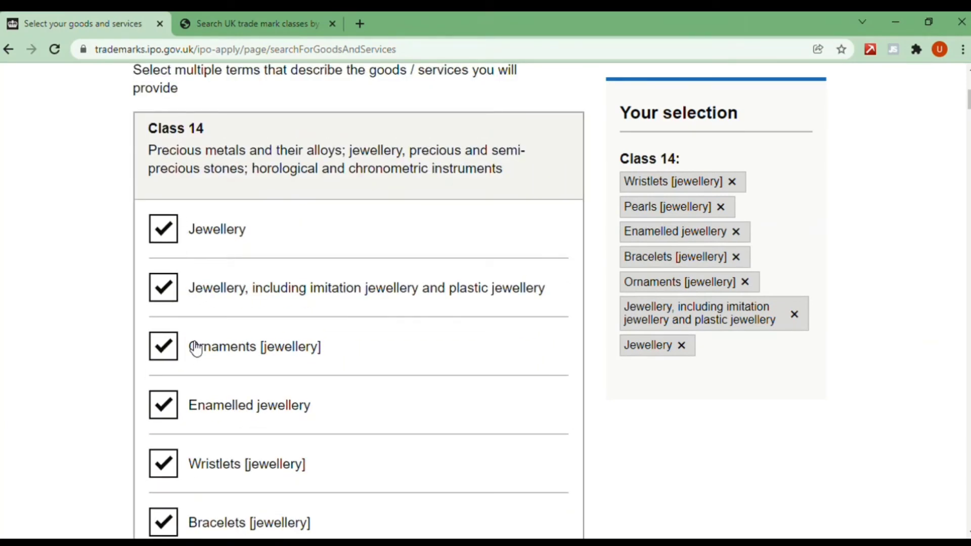
scroll(196, 347, down, 4)
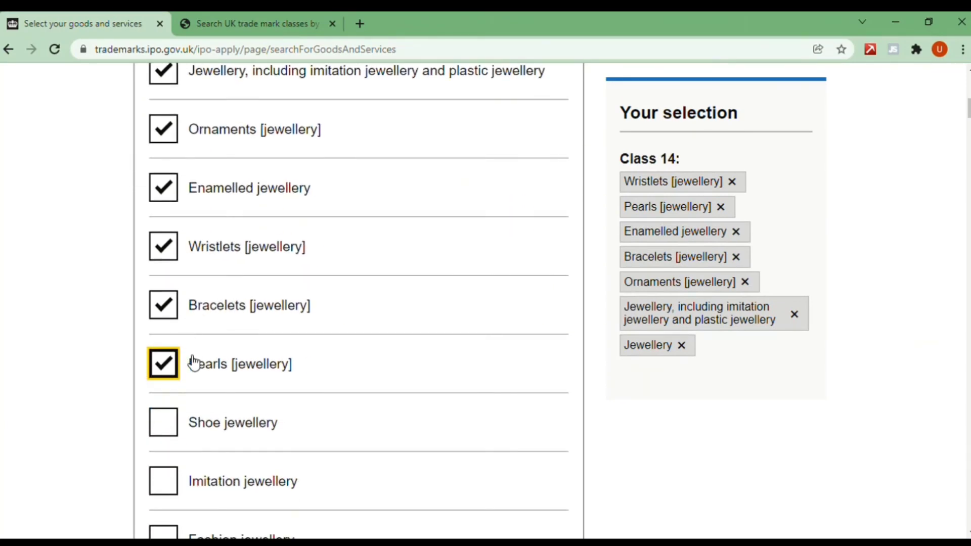
Step: Add the Class 14 terms for shoe, imitation, fashion and costume jewellery to the selection
scroll(187, 364, down, 1)
click(180, 368)
click(183, 409)
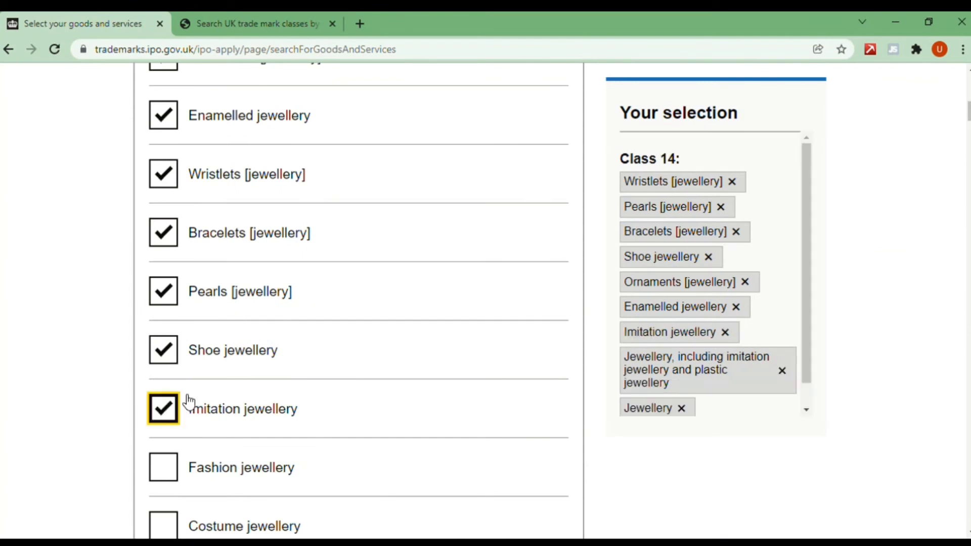
scroll(183, 384, down, 2)
click(166, 326)
click(168, 389)
scroll(172, 387, up, 10)
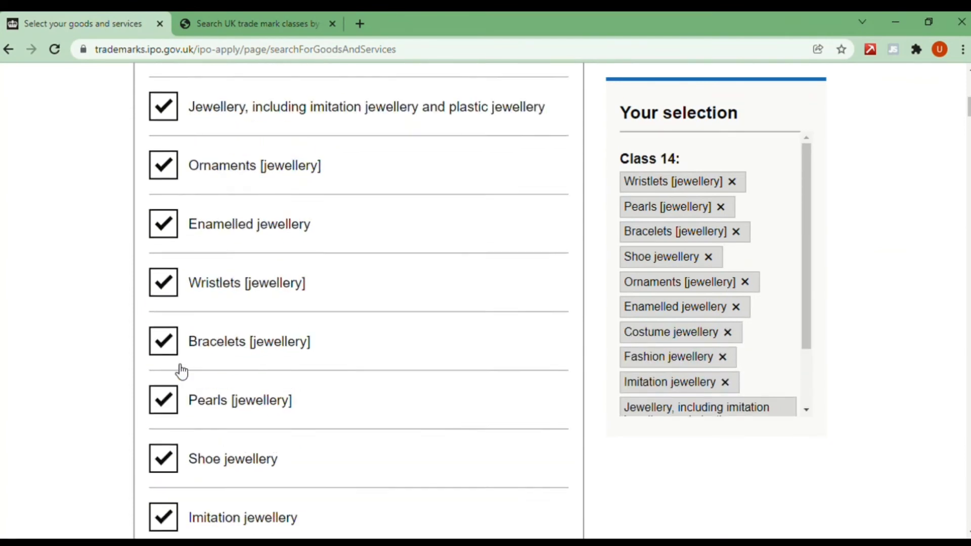
scroll(174, 390, down, 12)
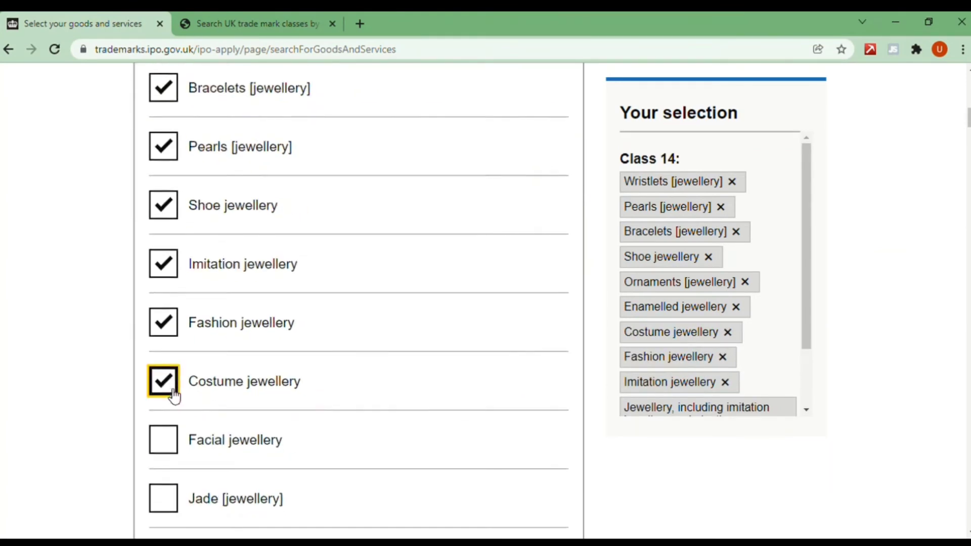
Step: Add the Class 14 terms for facial jewellery, jade, necklaces, precious jewellery, cloisonné jewellery and paste jewellery to the selection
click(167, 303)
click(174, 357)
click(168, 410)
scroll(172, 405, down, 4)
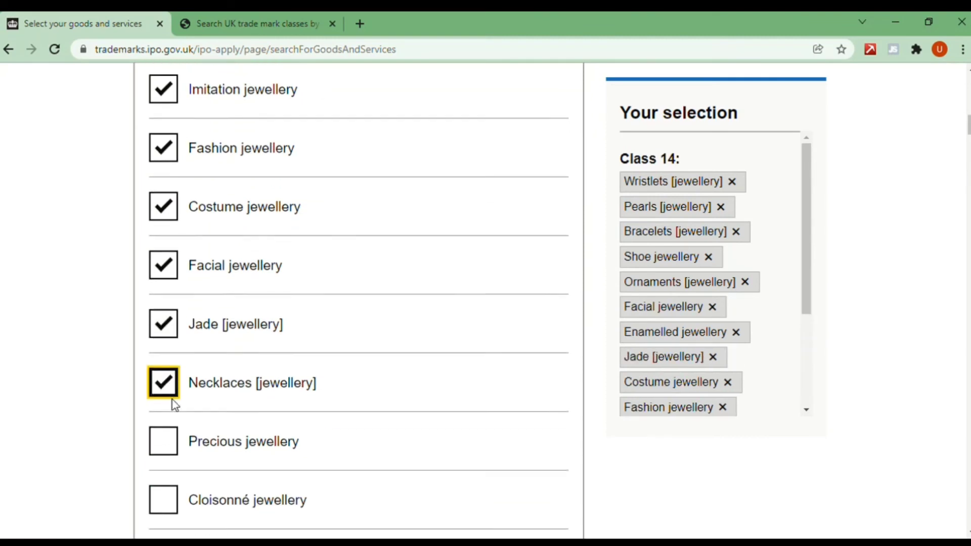
click(165, 255)
click(167, 311)
click(165, 365)
Step: Select the Class 14 terms for pendants, jewellery items, jewellery findings, crosses, rings, "Jewellery (Paste -)" and amulets
scroll(169, 403, down, 7)
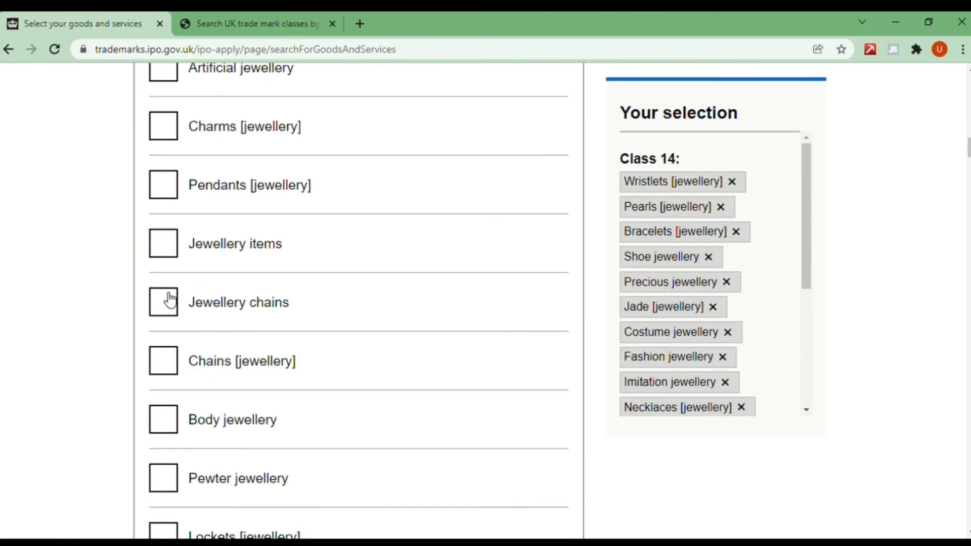
click(172, 243)
click(169, 174)
scroll(160, 329, down, 1)
scroll(162, 349, down, 10)
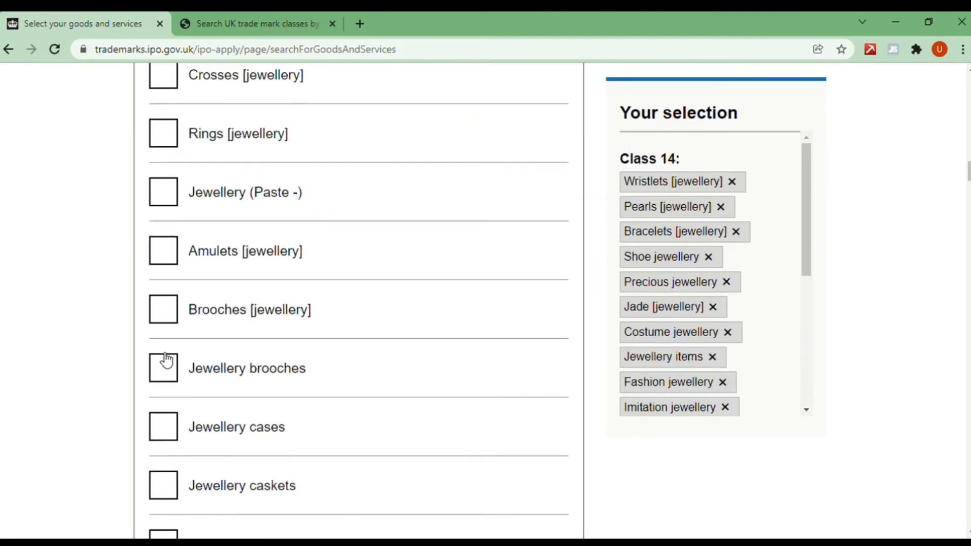
scroll(168, 304, up, 4)
click(168, 234)
click(169, 305)
click(167, 356)
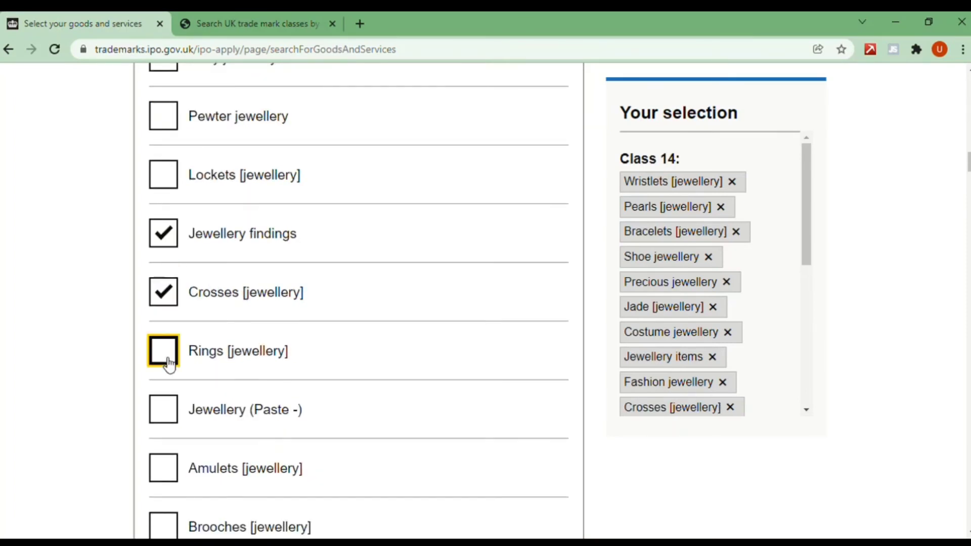
click(164, 412)
click(163, 468)
Step: Add lockets, pewter jewellery, body jewellery, "Chains [jewellery]" and "Jewellery chains" to the Class 14 selection
click(162, 172)
click(160, 115)
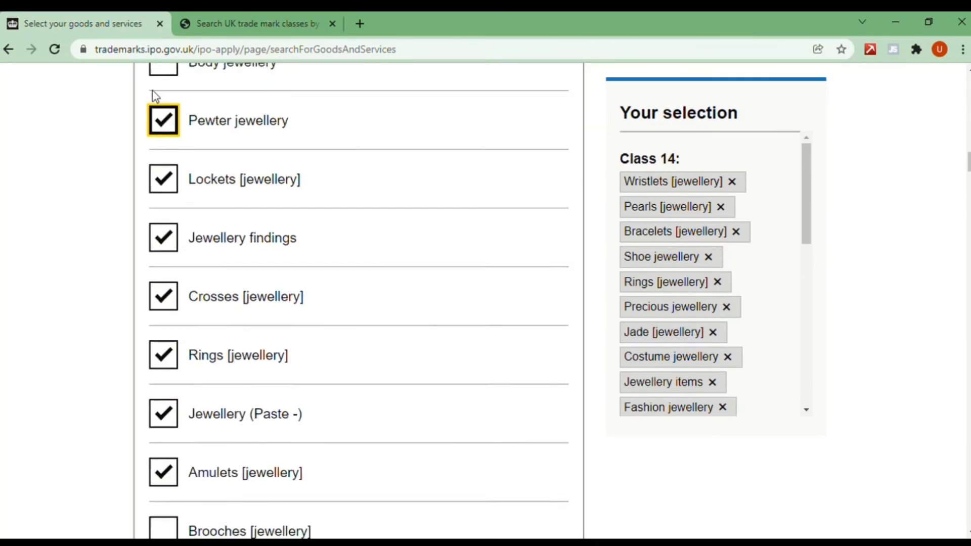
scroll(162, 151, up, 4)
click(165, 219)
click(165, 161)
click(173, 279)
Step: Select the Class 14 terms "Brooches [jewellery]", "Jewellery brooches", "Jewellery cases" and "Jewellery caskets"
scroll(169, 293, down, 11)
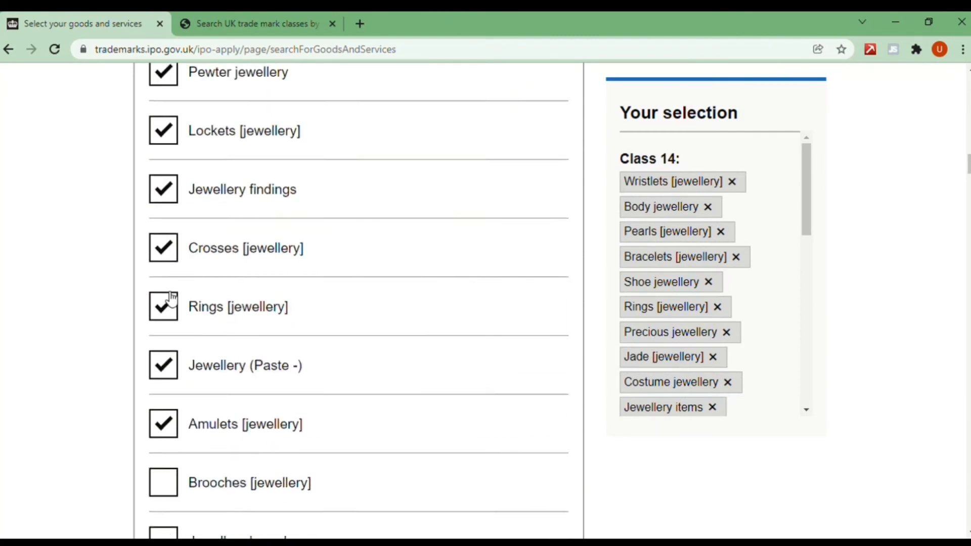
click(167, 177)
click(167, 230)
click(167, 296)
click(163, 342)
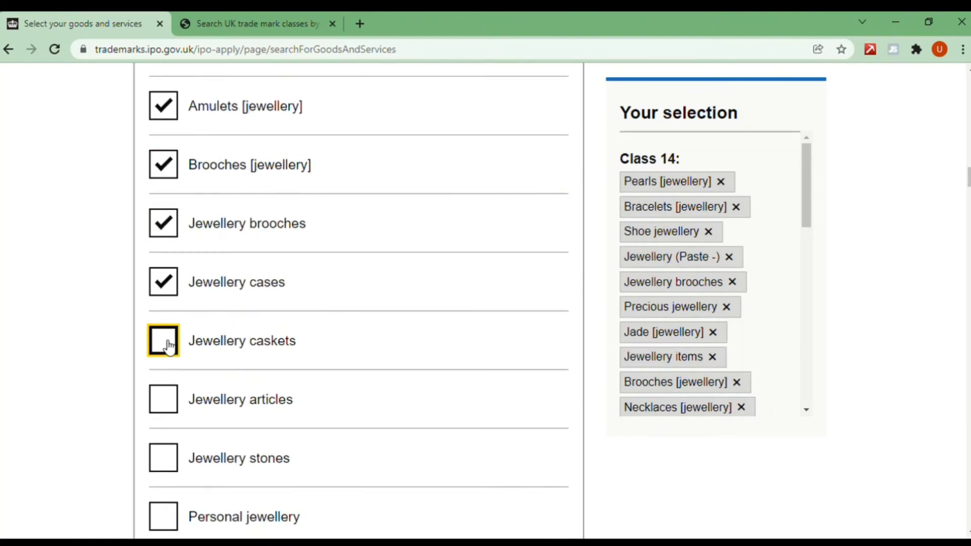
Step: Add jewellery articles, jewellery stones, and personal, "Cloisonne", gold and hat jewellery to the Class 14 selection
click(163, 404)
click(162, 458)
click(169, 516)
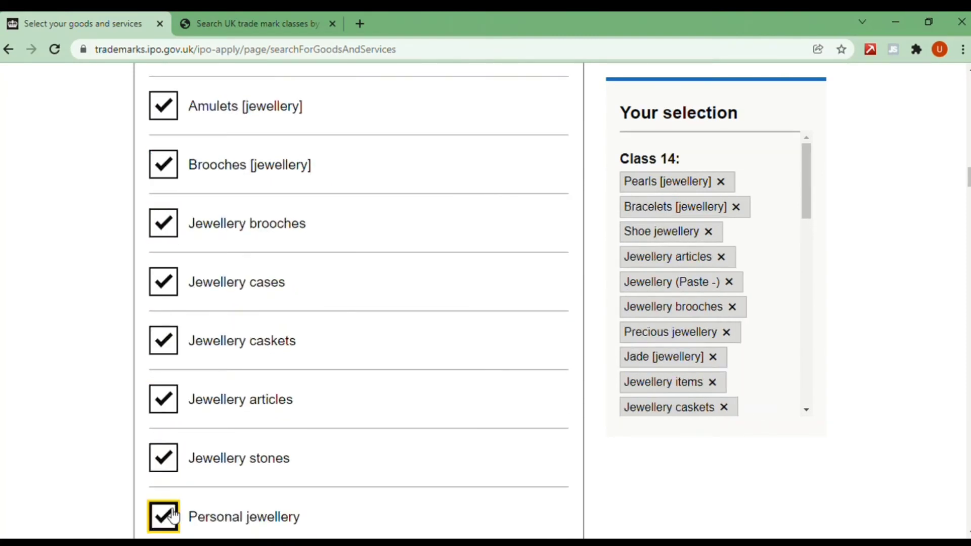
scroll(176, 480, down, 3)
click(170, 432)
click(170, 488)
scroll(163, 335, down, 6)
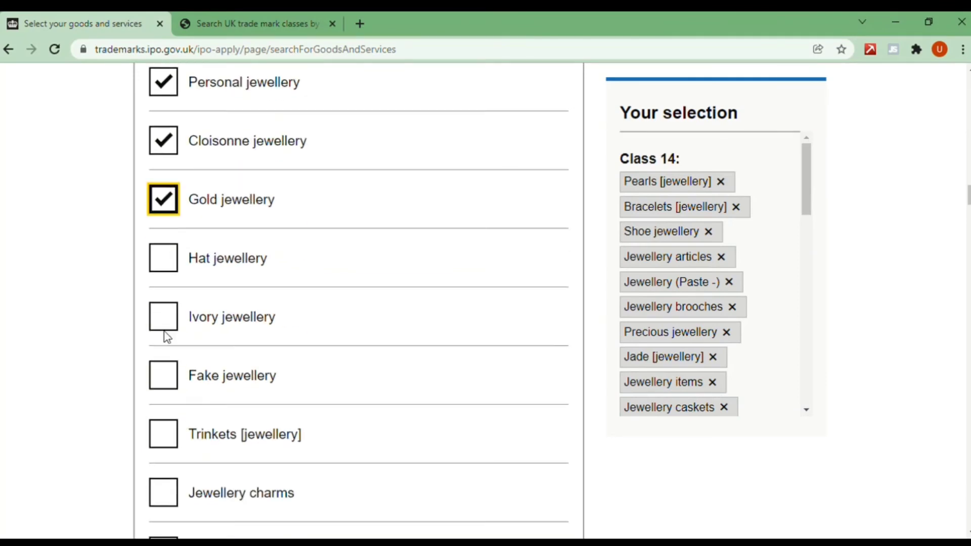
click(162, 256)
Step: Select the last seven Class 14 terms, from "Jewellery made of precious metals" through "Jewellery caskets of precious metal"
scroll(154, 276, down, 7)
scroll(169, 475, down, 10)
click(166, 87)
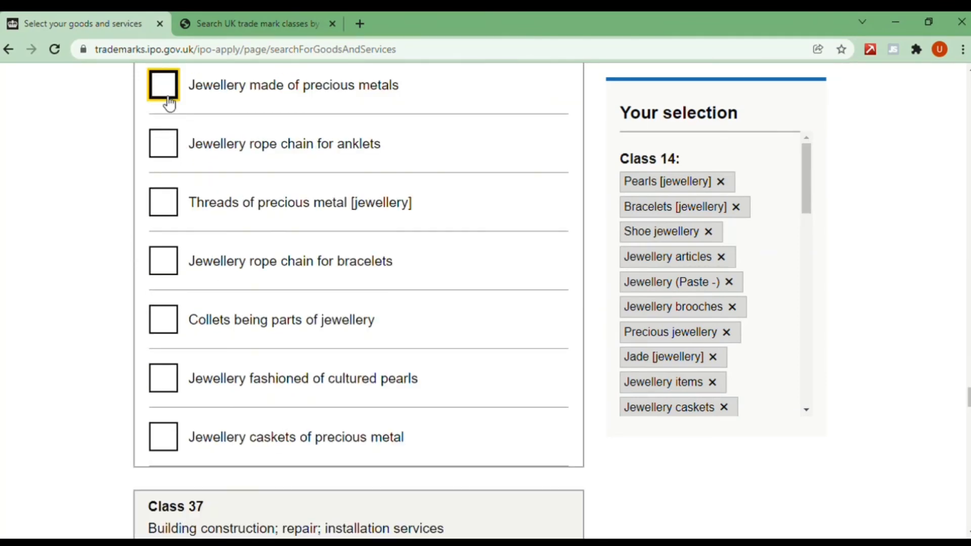
click(167, 147)
click(167, 204)
click(168, 260)
click(170, 323)
click(172, 382)
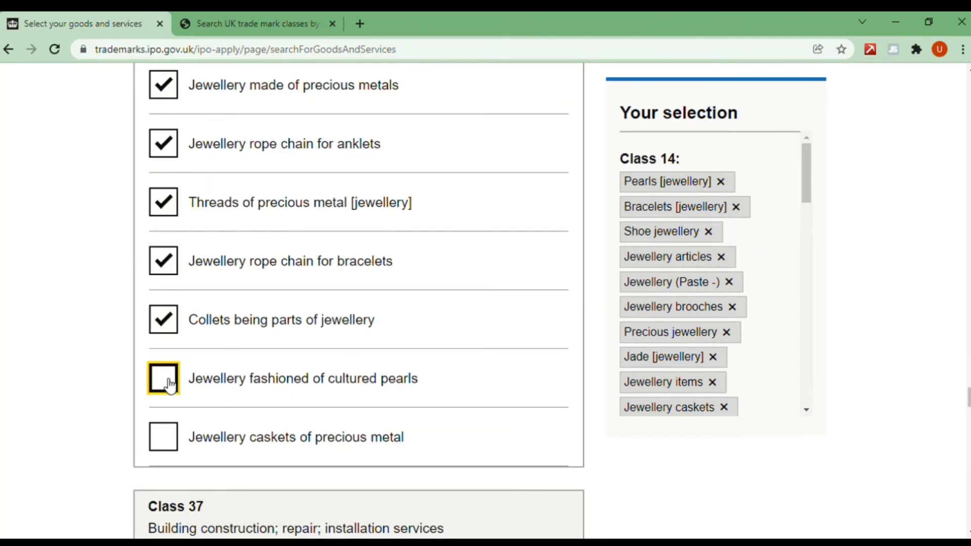
click(172, 447)
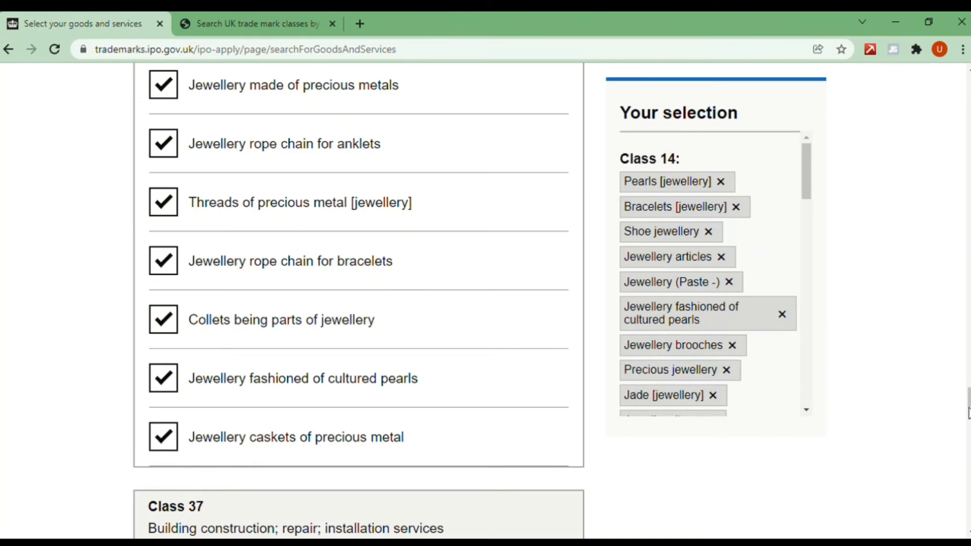
Step: Submit the chosen terms, review the list of selected Class 14 goods, and continue to the disclaimer question
drag(967, 405, 967, 518)
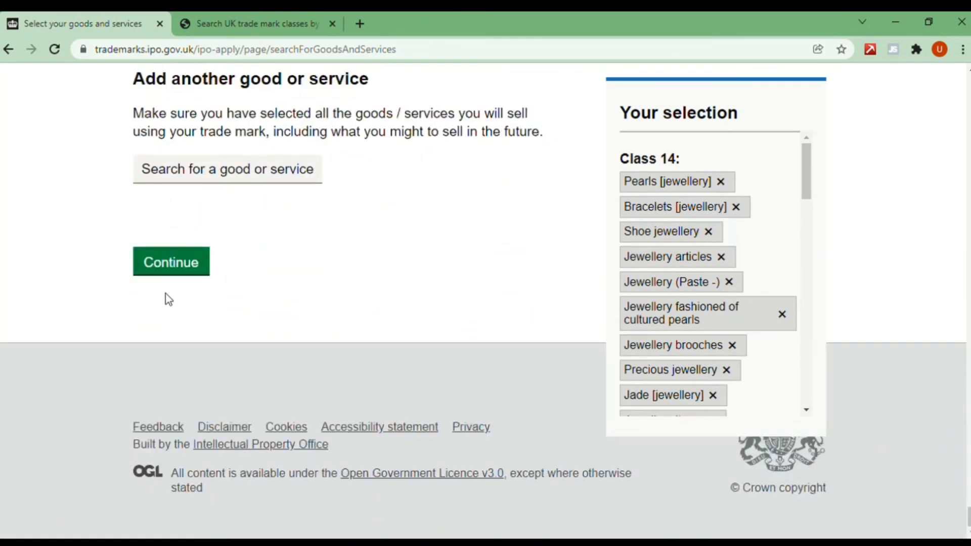
click(178, 270)
scroll(479, 300, down, 2)
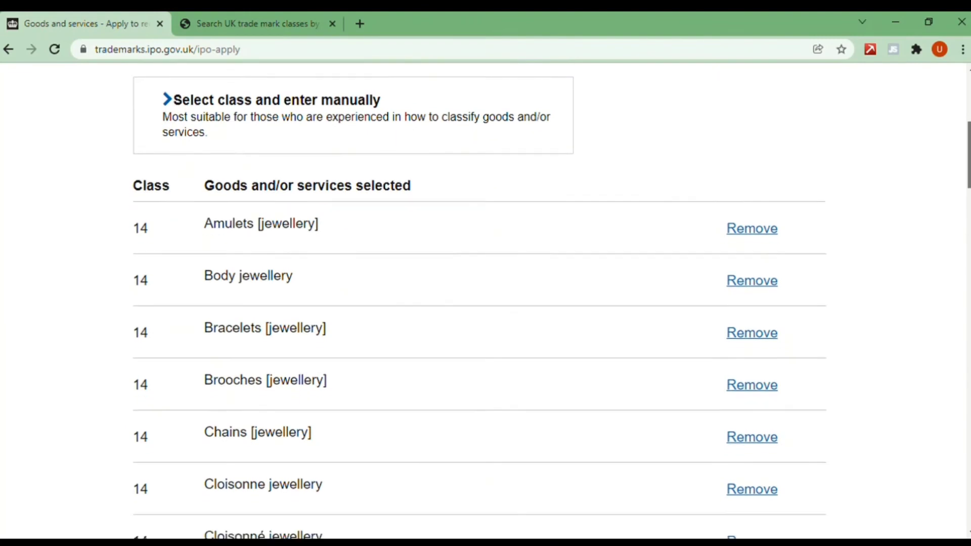
scroll(479, 300, down, 5)
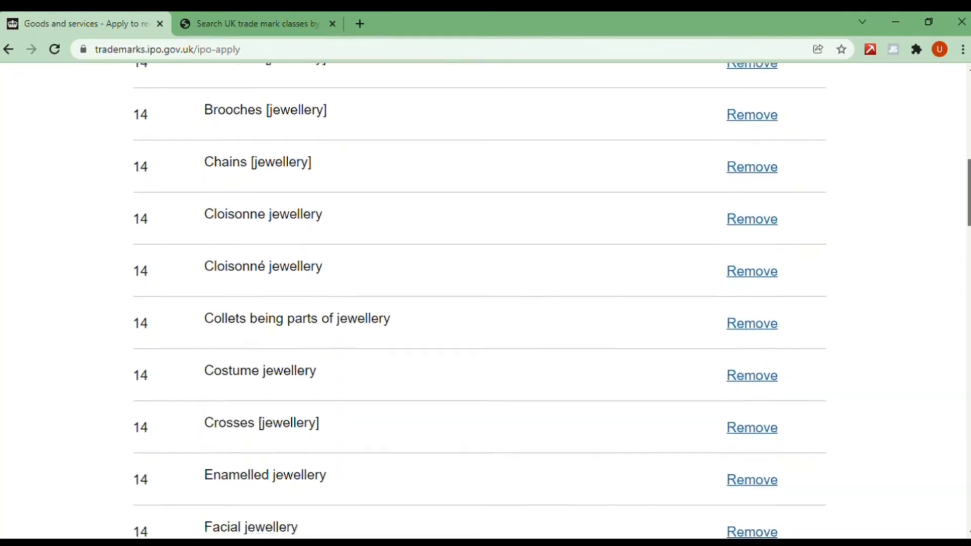
scroll(480, 300, down, 7)
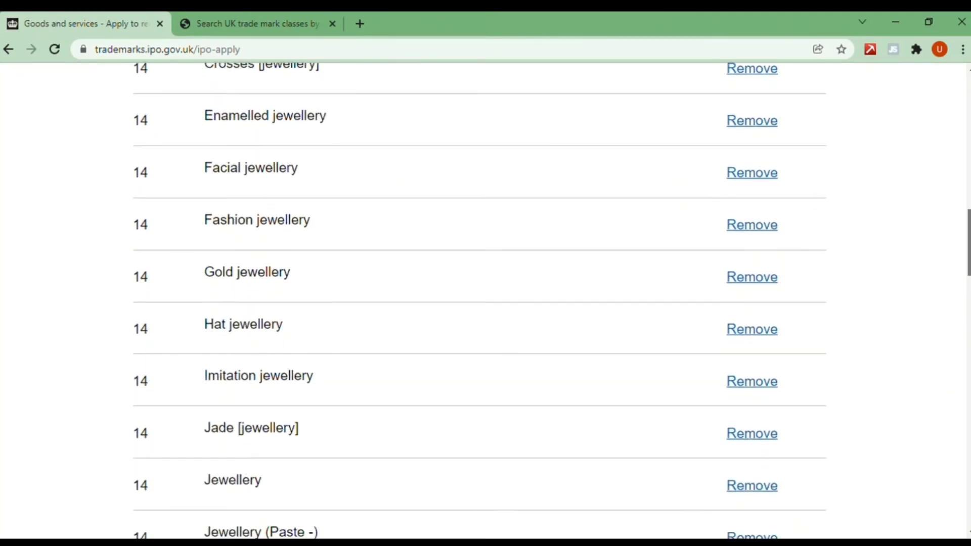
scroll(480, 300, down, 6)
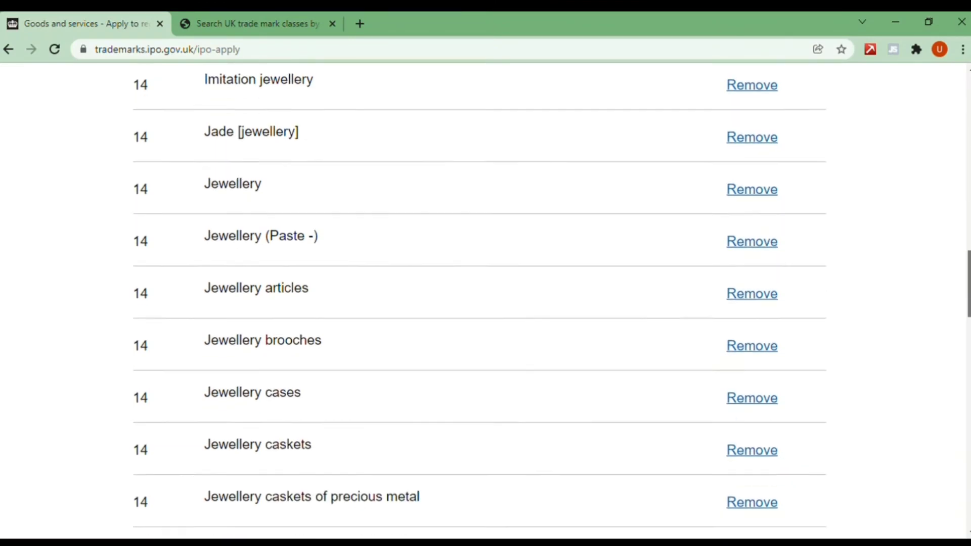
scroll(480, 300, down, 20)
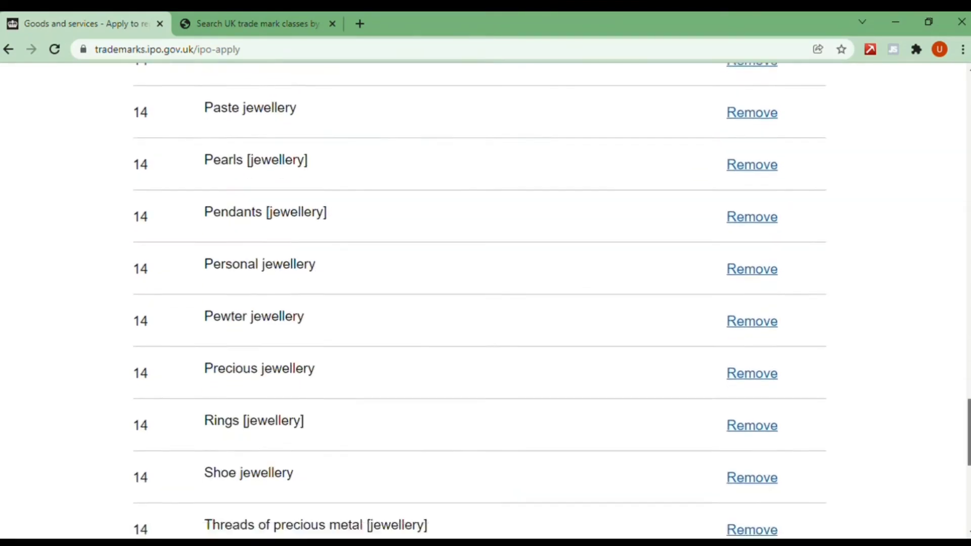
scroll(479, 301, down, 4)
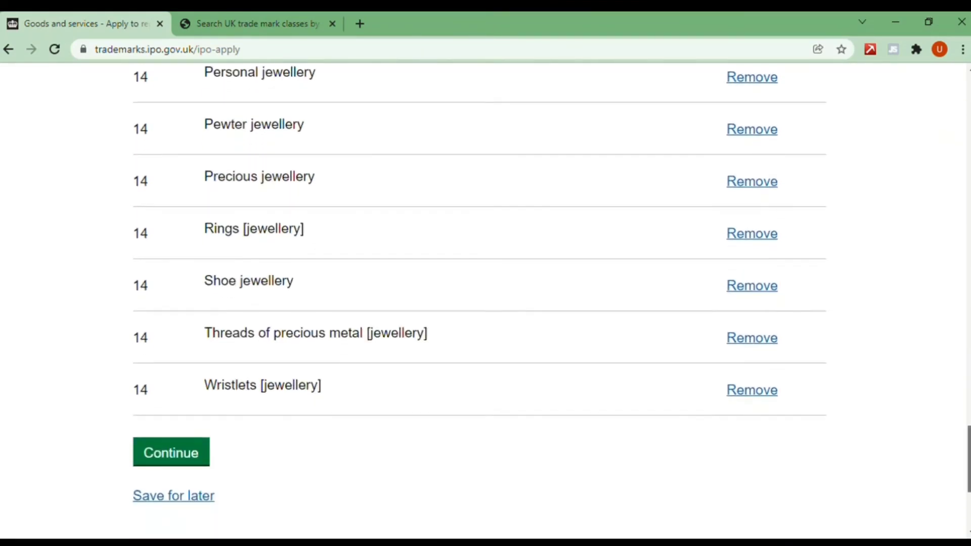
click(174, 455)
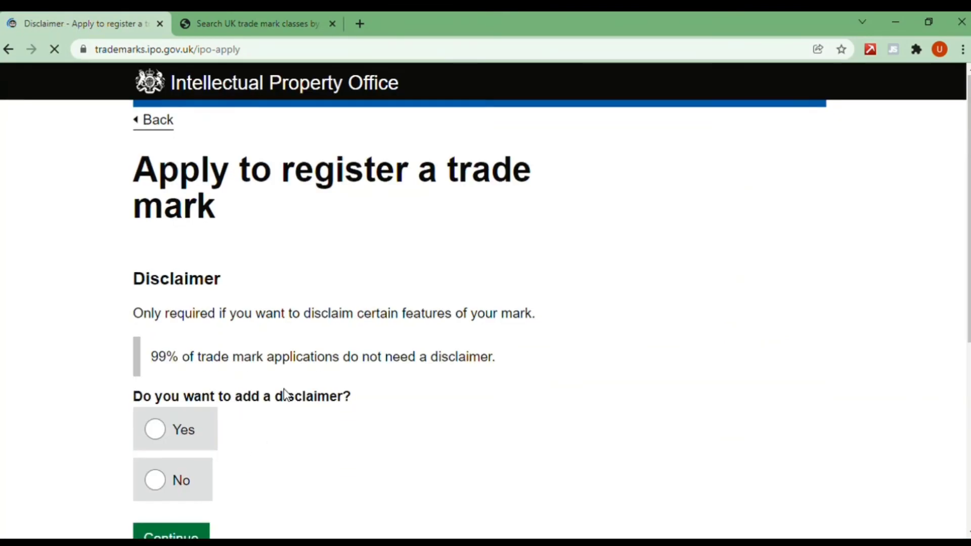
Step: Answer No to adding a disclaimer and continue the application
scroll(284, 394, down, 2)
click(153, 413)
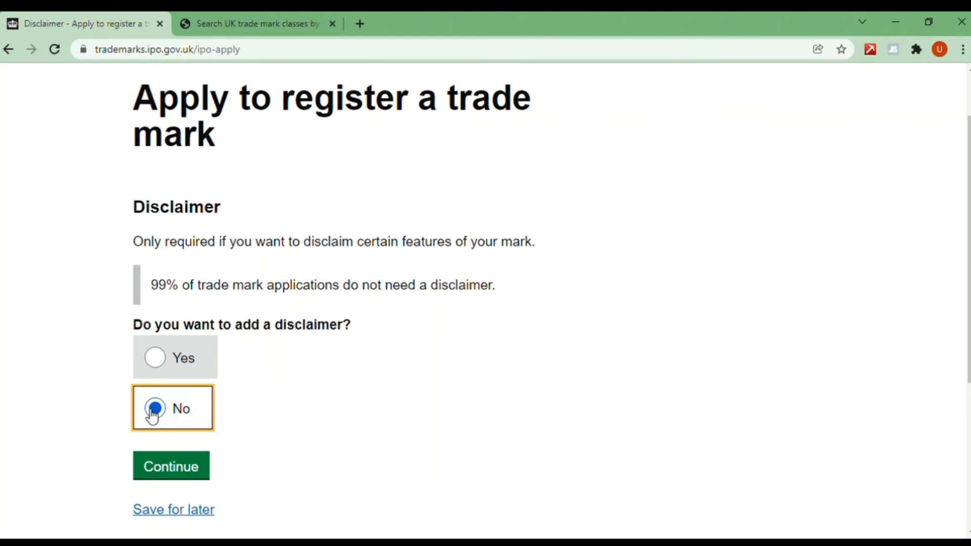
scroll(295, 395, down, 2)
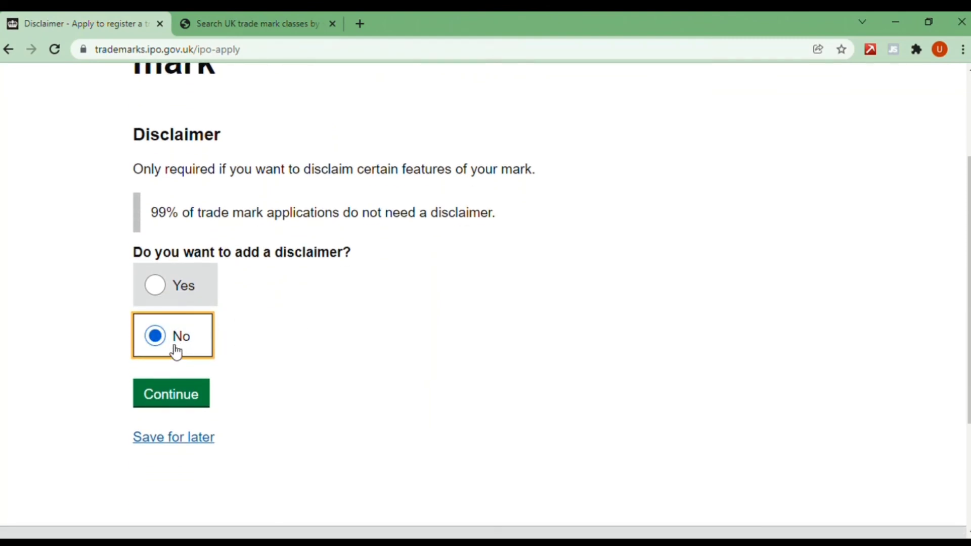
click(189, 393)
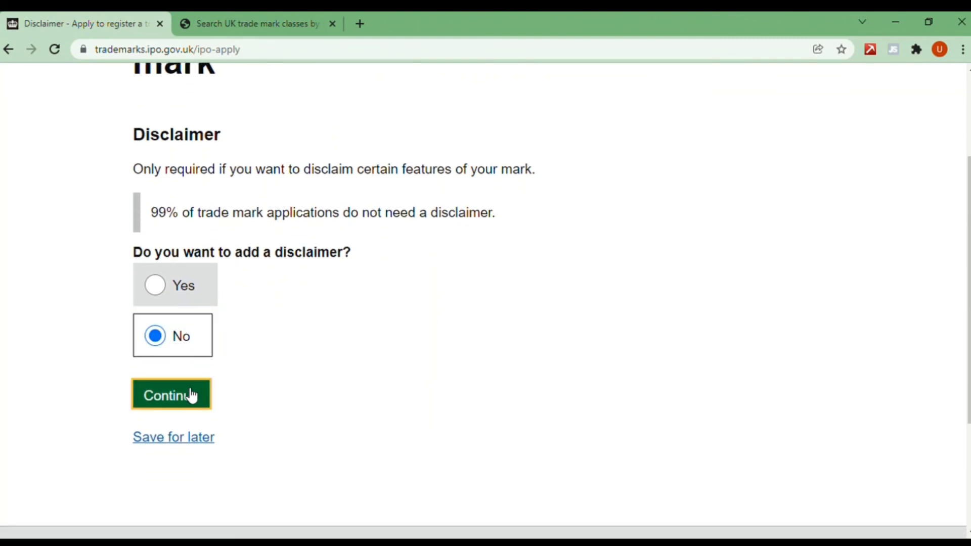
Step: Answer No to claiming priority from an international application pending as of 31 December 2020, and continue
scroll(324, 353, down, 3)
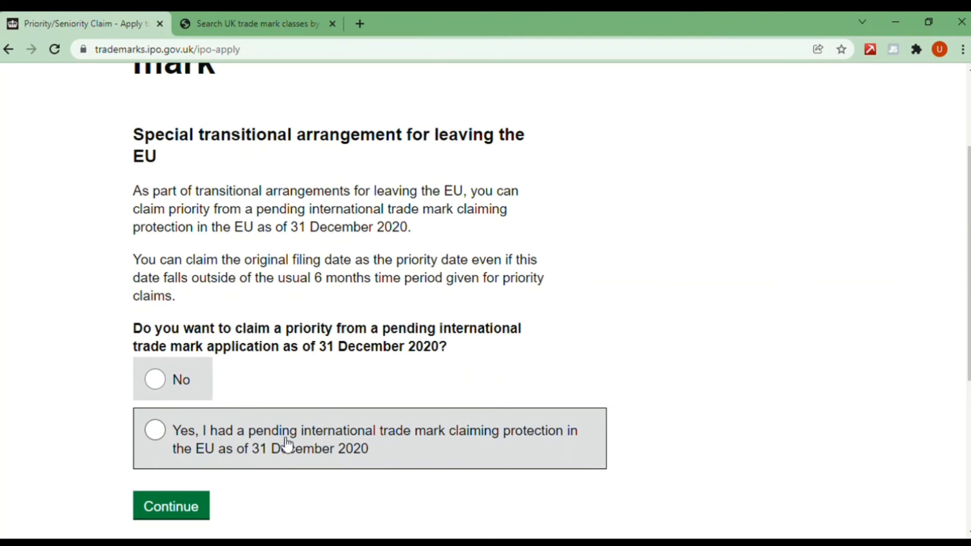
click(157, 383)
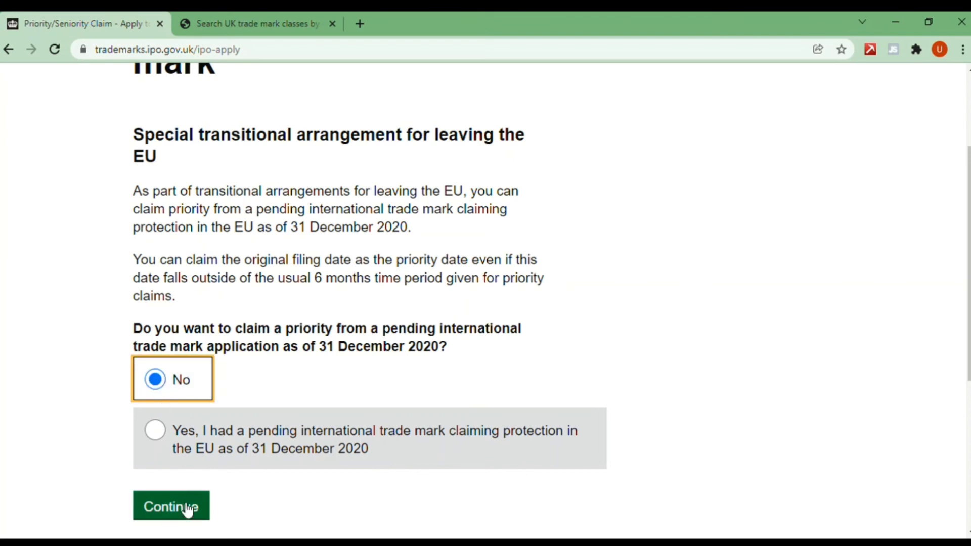
click(181, 504)
Step: Decline to claim a priority registration date and continue to the trade mark type question
scroll(336, 354, down, 1)
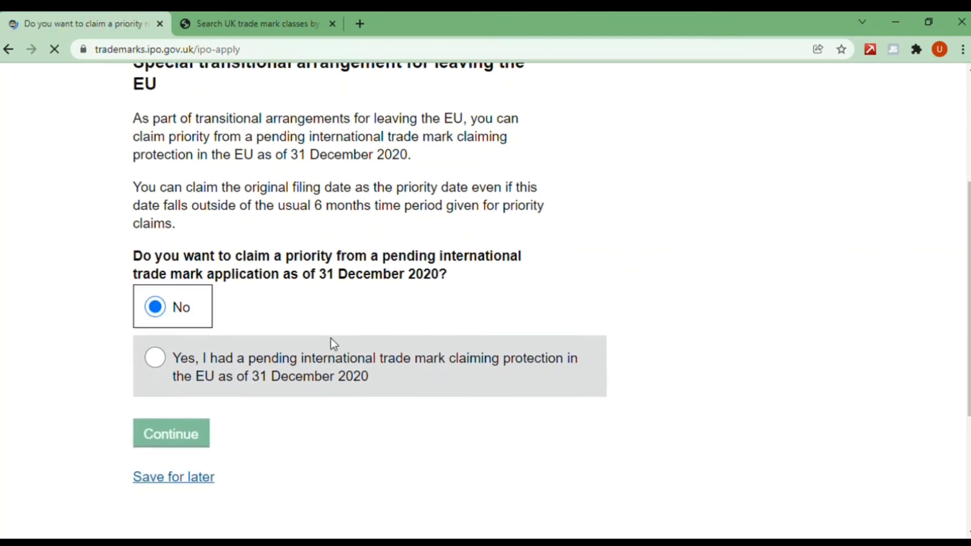
scroll(327, 331, down, 1)
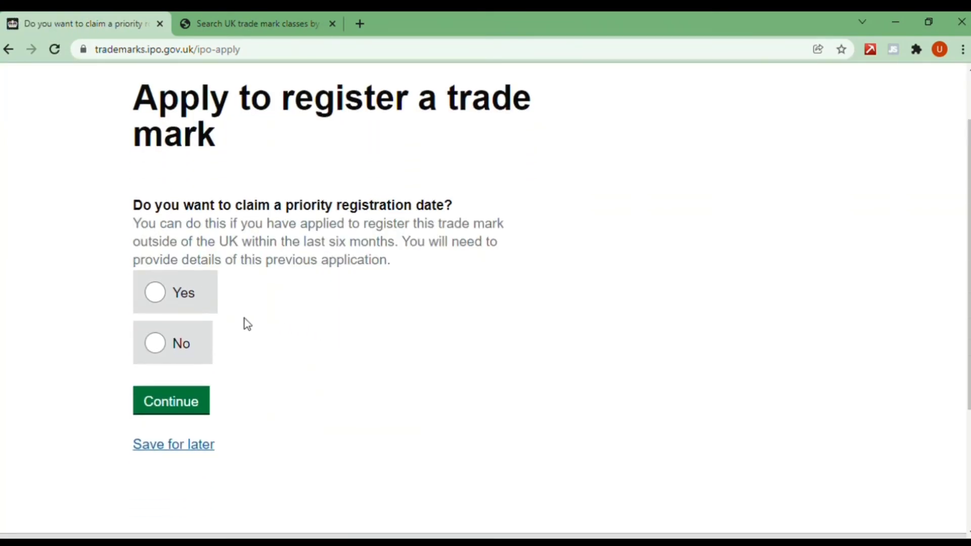
click(162, 343)
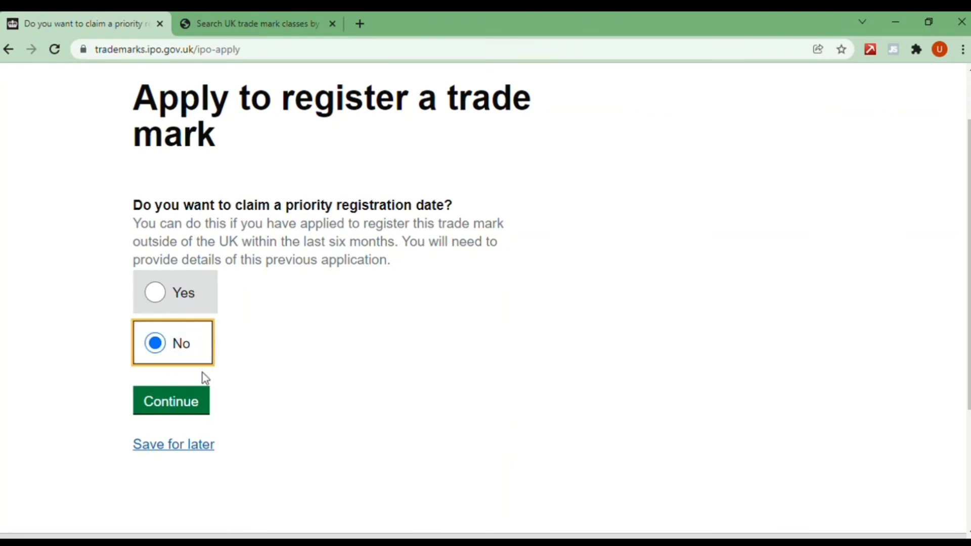
click(198, 409)
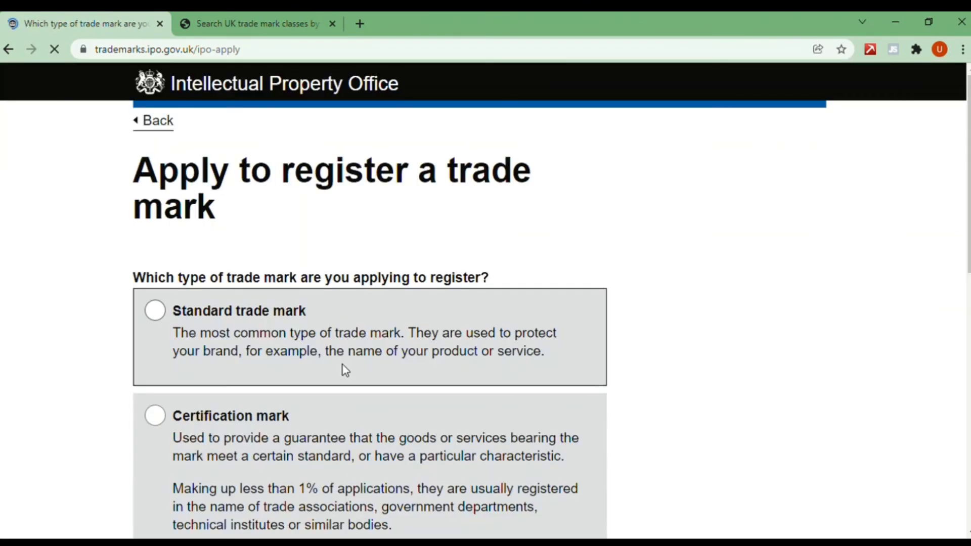
Step: Choose "Standard trade mark" as the type of mark being registered
click(388, 355)
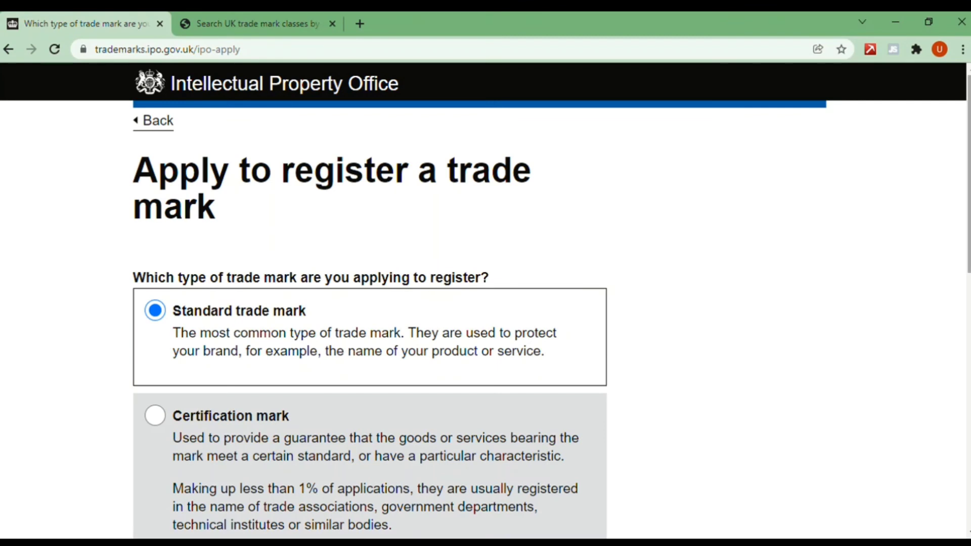
scroll(484, 296, down, 1)
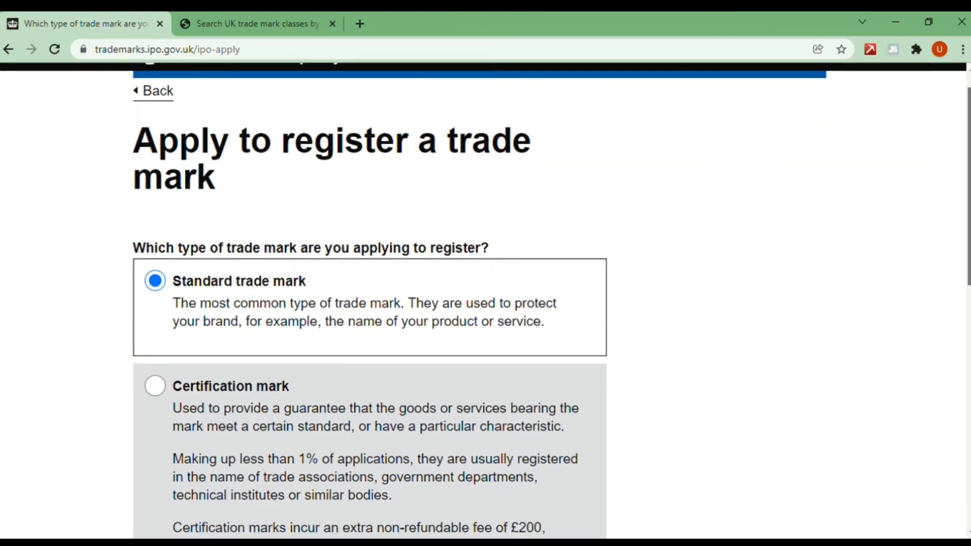
scroll(484, 296, up, 1)
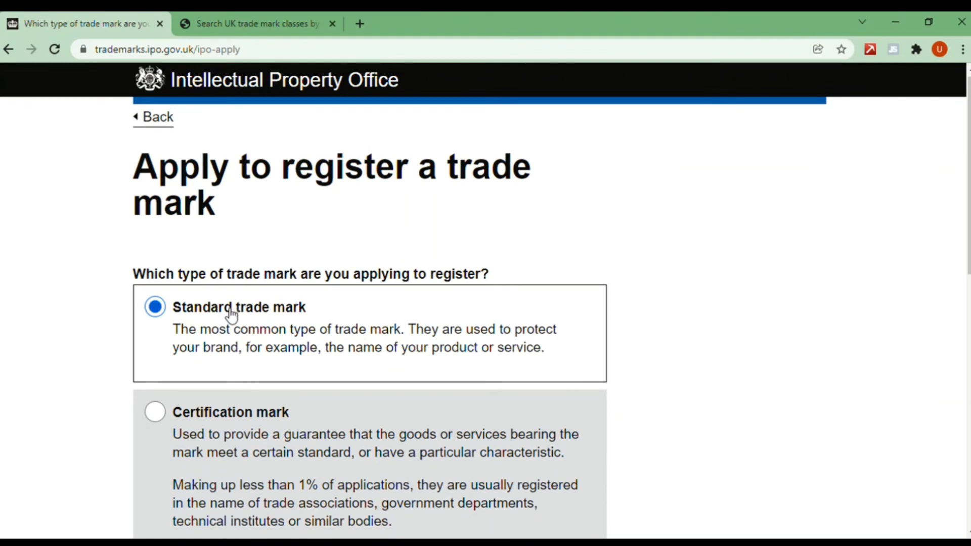
Step: Look over the certification and collective mark descriptions and continue with the standard trade mark type
drag(968, 187, 969, 274)
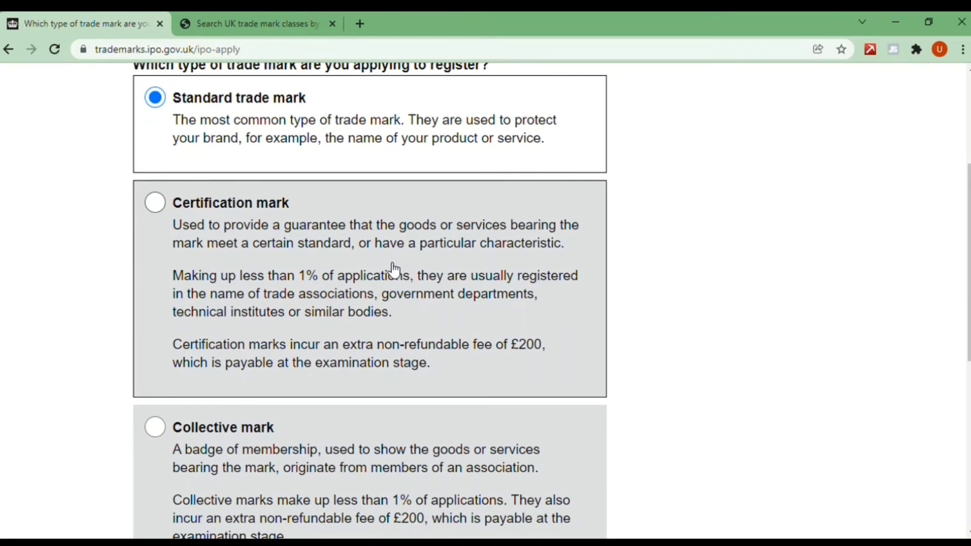
drag(969, 212, 969, 290)
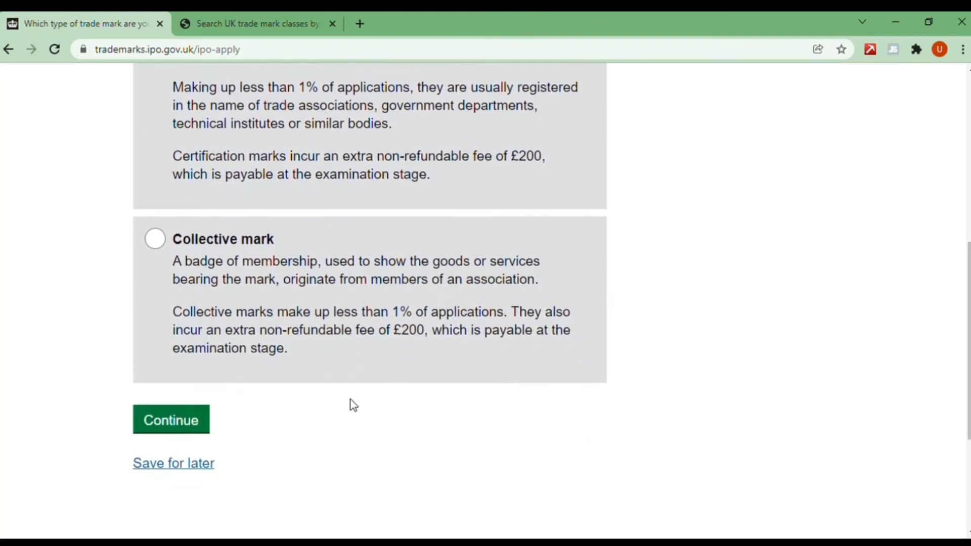
click(173, 417)
Step: Choose the standard examination with the full £170 fee and continue to the application review
scroll(674, 312, down, 3)
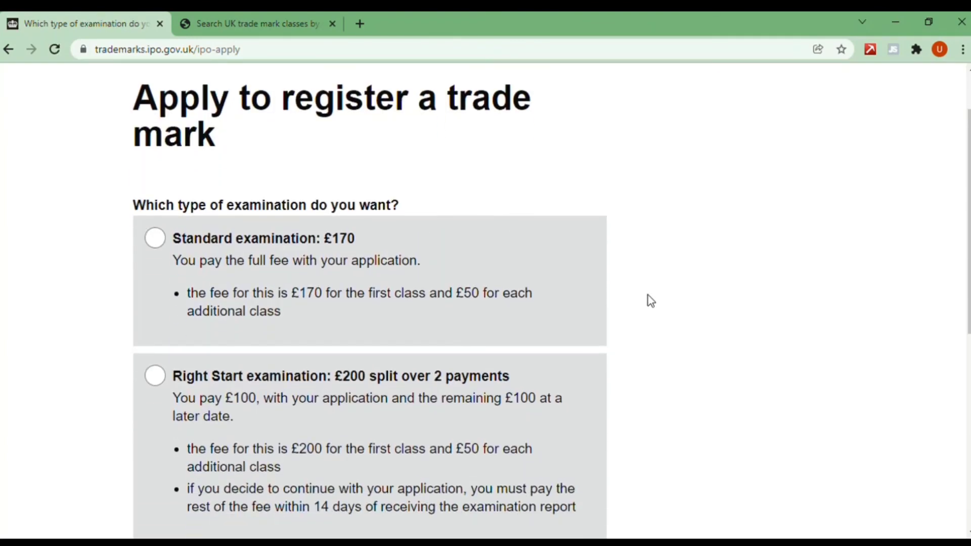
click(170, 248)
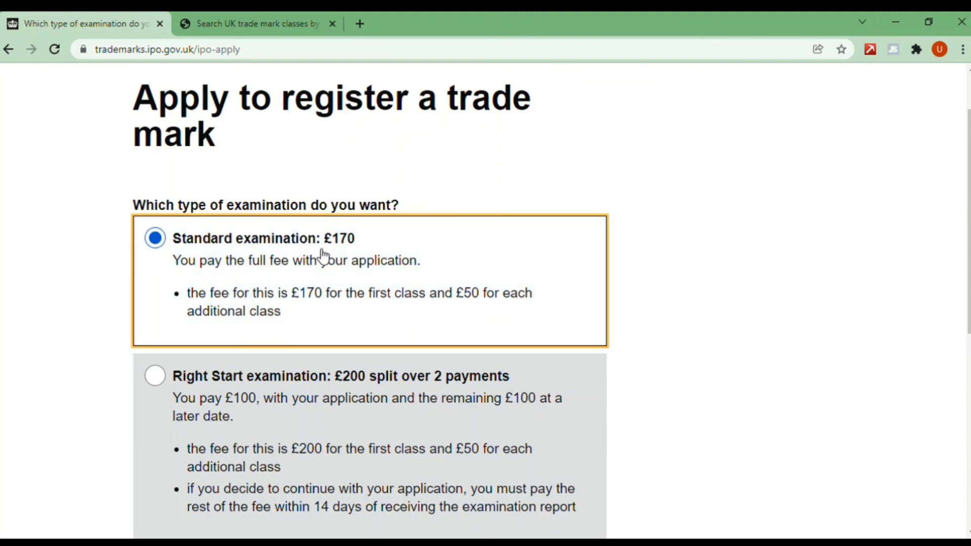
scroll(699, 282, down, 3)
scroll(699, 282, down, 3)
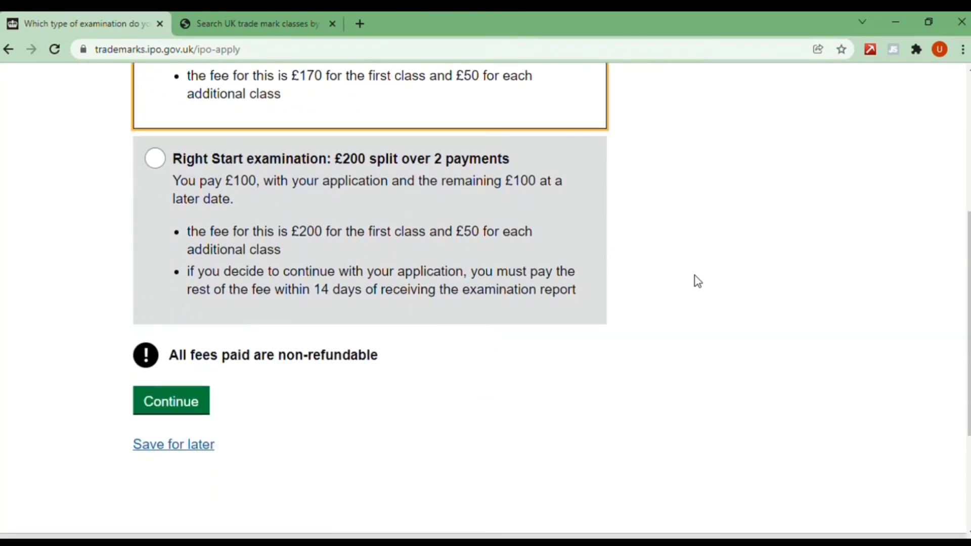
click(184, 395)
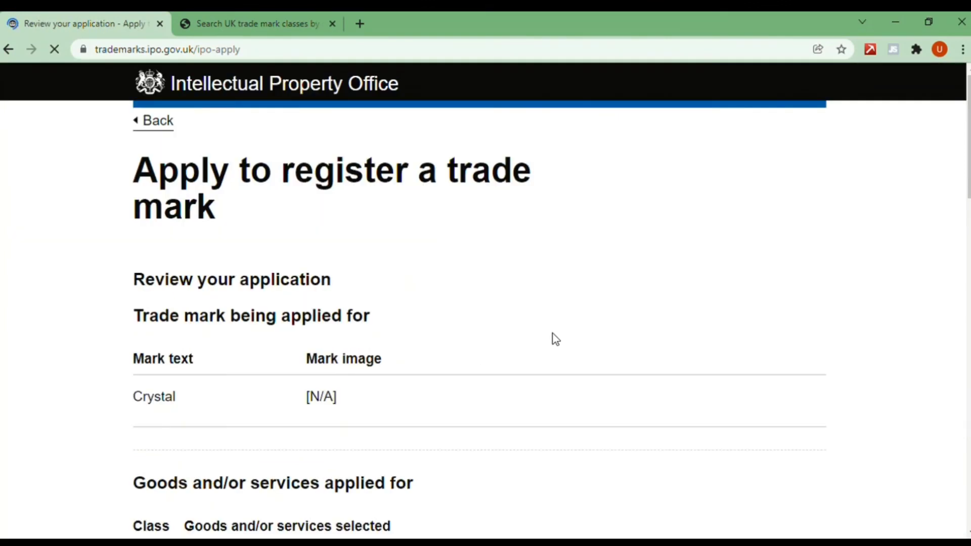
Step: Review the application's mark text, class 14 goods and total fee, and continue to the declaration
scroll(308, 256, down, 3)
scroll(314, 256, down, 4)
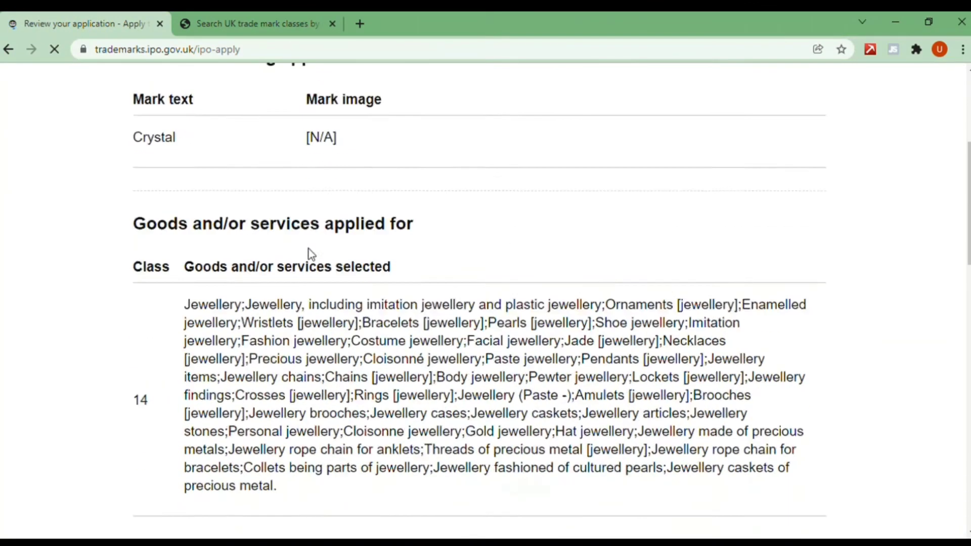
scroll(307, 257, up, 3)
scroll(310, 270, down, 3)
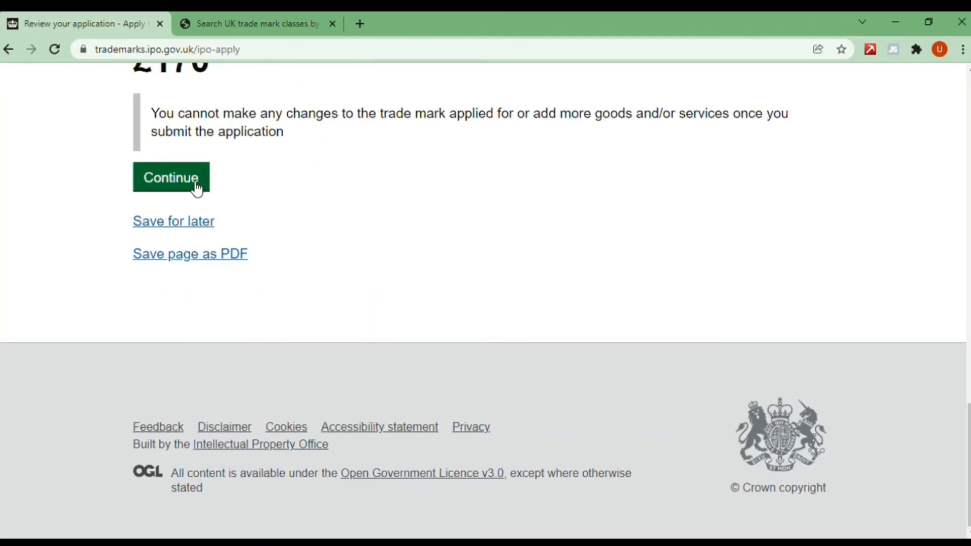
scroll(191, 213, up, 3)
scroll(186, 255, down, 2)
click(186, 256)
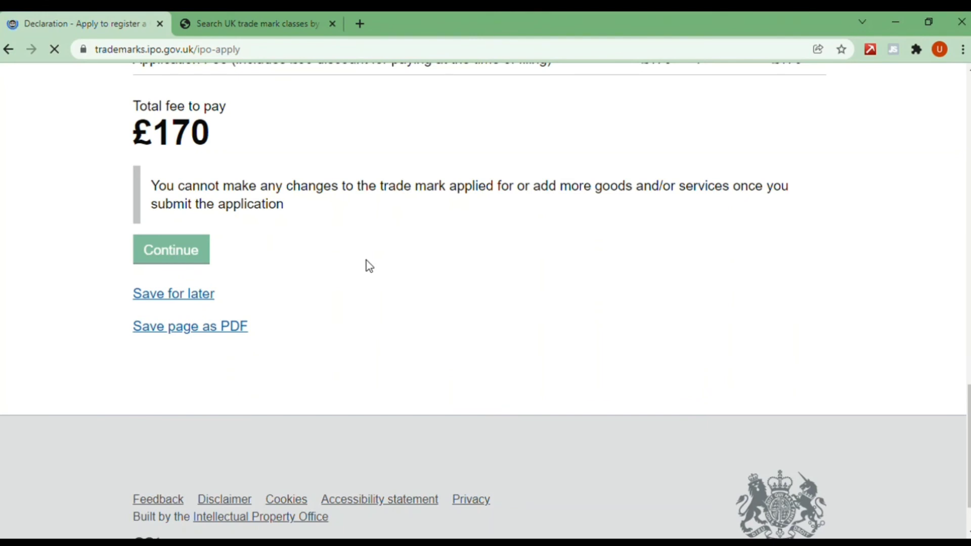
Step: Accept all four declaration statements on property entitlement, ordinary meaning of terms, use of the mark and the submission conditions
scroll(353, 271, down, 2)
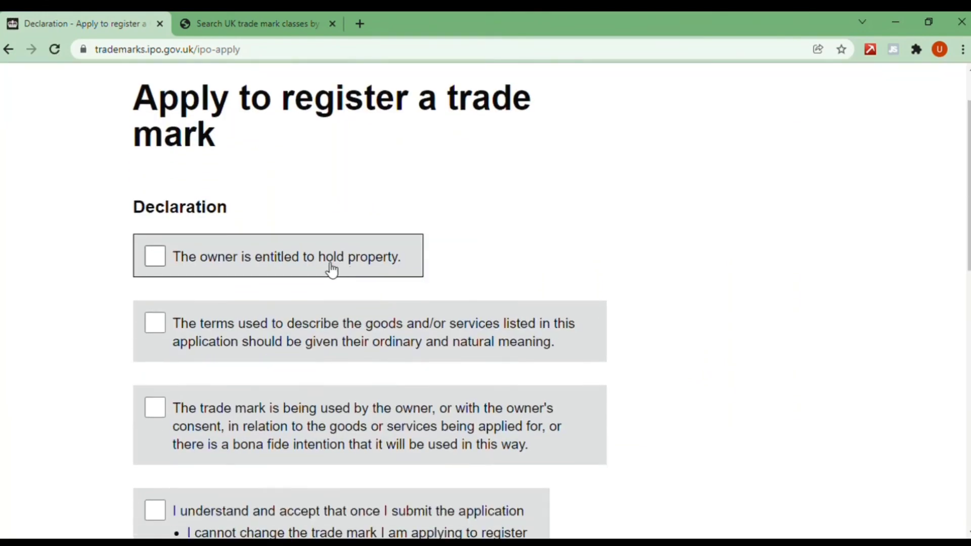
click(167, 257)
click(157, 328)
scroll(179, 306, down, 3)
click(172, 307)
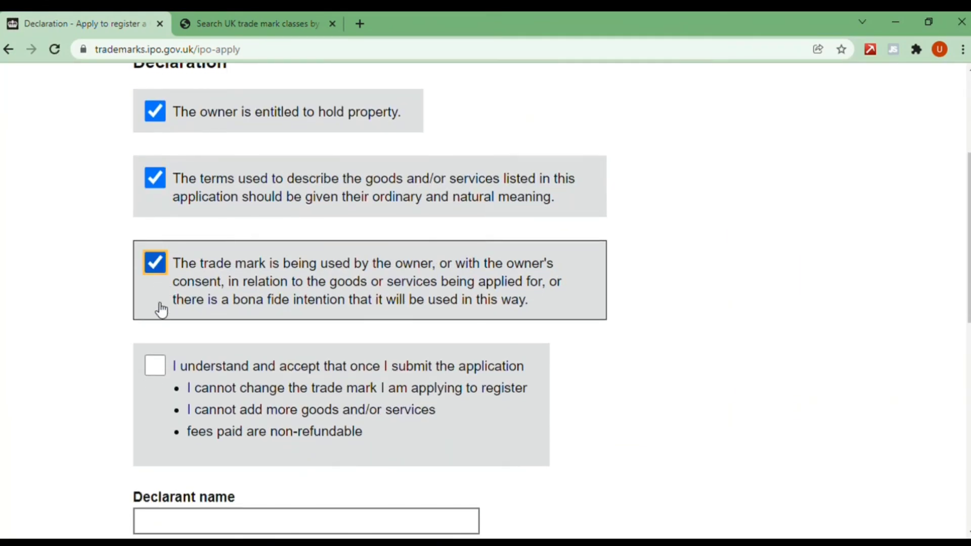
click(155, 365)
Step: Enter the declarant's name, leave the optional contact name and reference blank, and proceed to pay for and submit the application
scroll(223, 342, down, 3)
scroll(223, 342, down, 1)
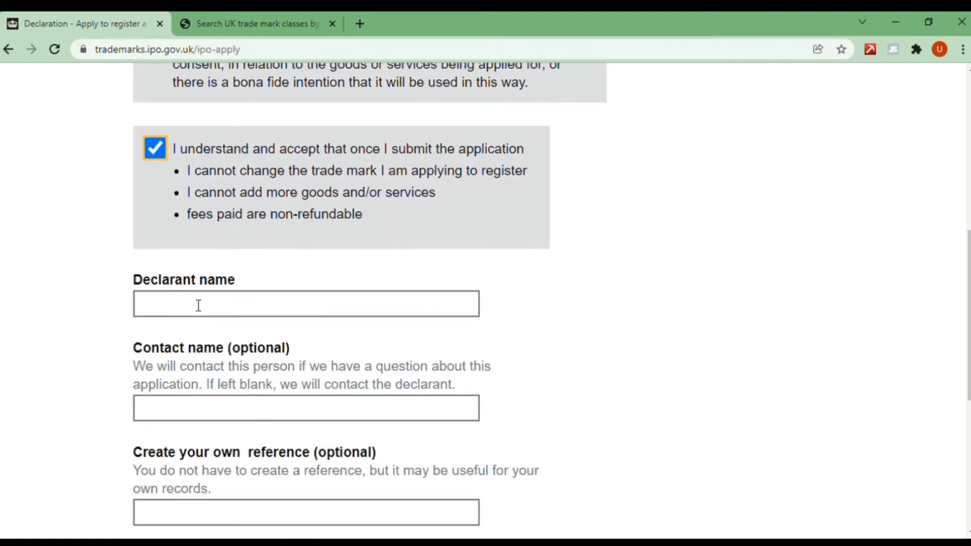
click(194, 312)
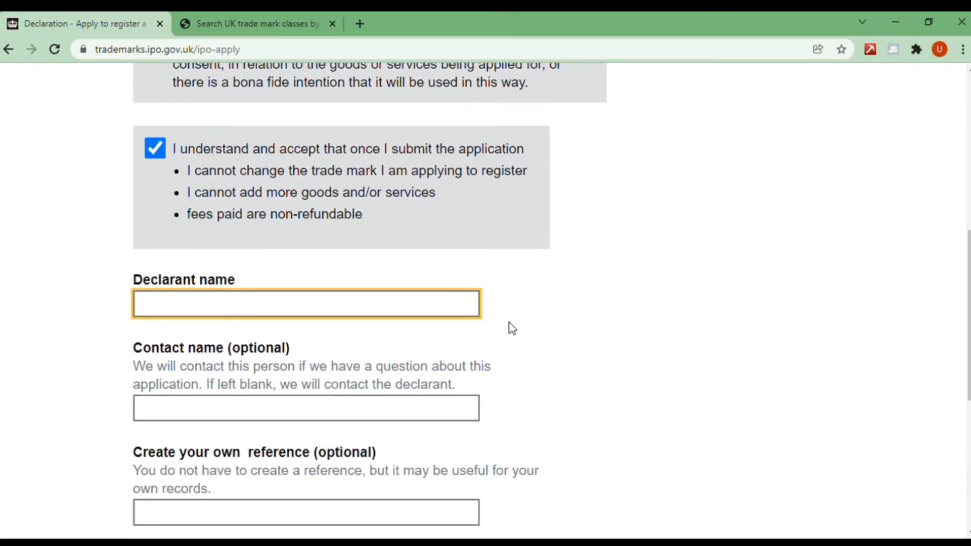
text(Michael)
click(516, 419)
scroll(475, 407, down, 3)
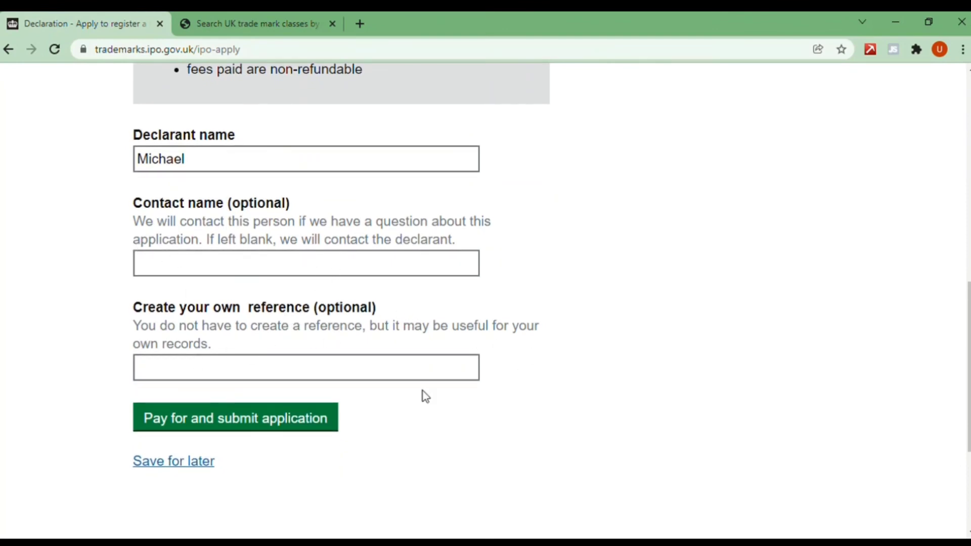
click(208, 429)
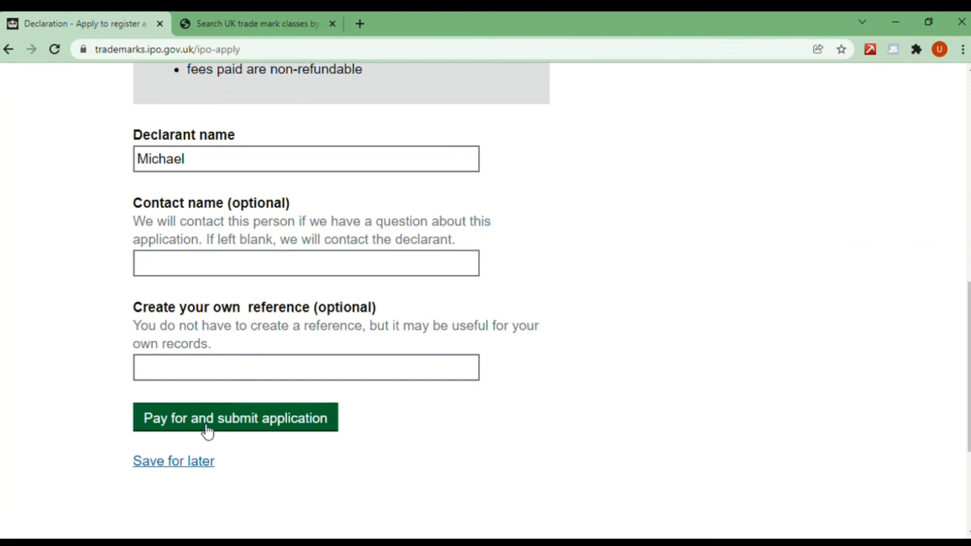
scroll(627, 369, up, 3)
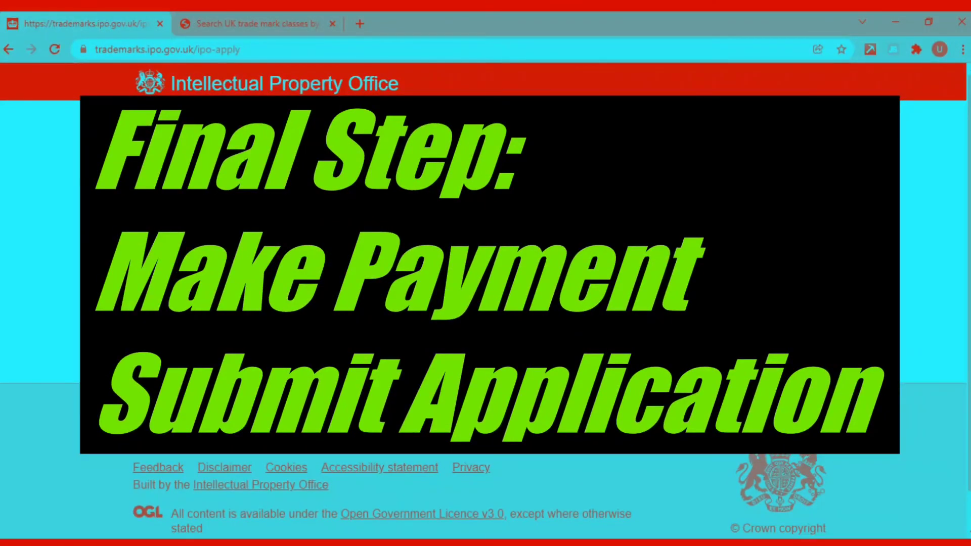